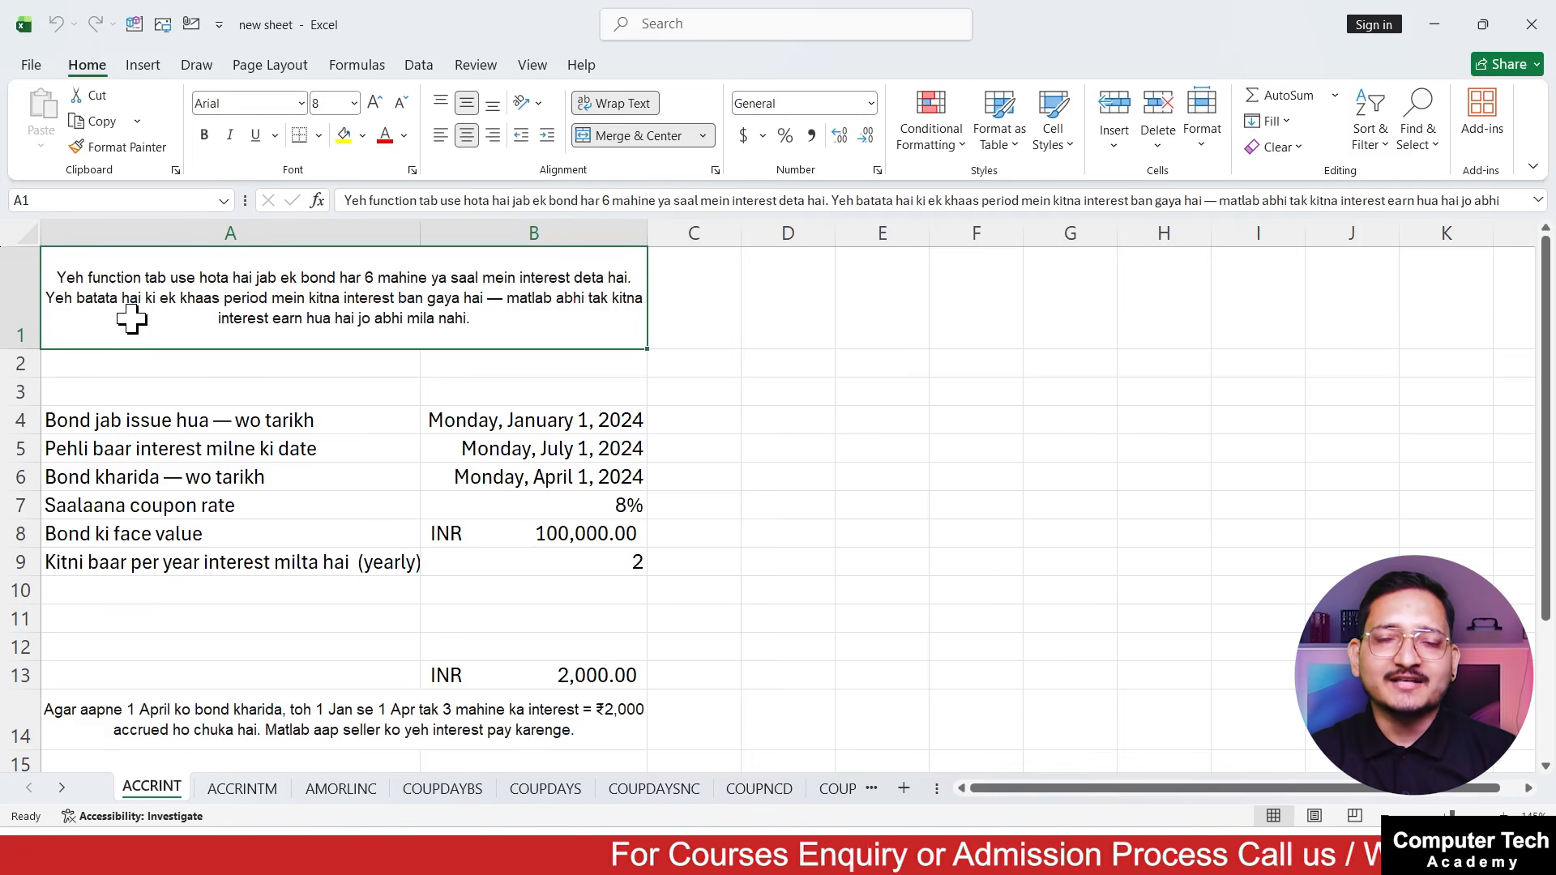
# Examine the bond's issue date, first interest date and purchase date in rows 4 to 6 of the ACCRINT sheet
pyautogui.doubleClick(576, 679)
pyautogui.click(456, 630)
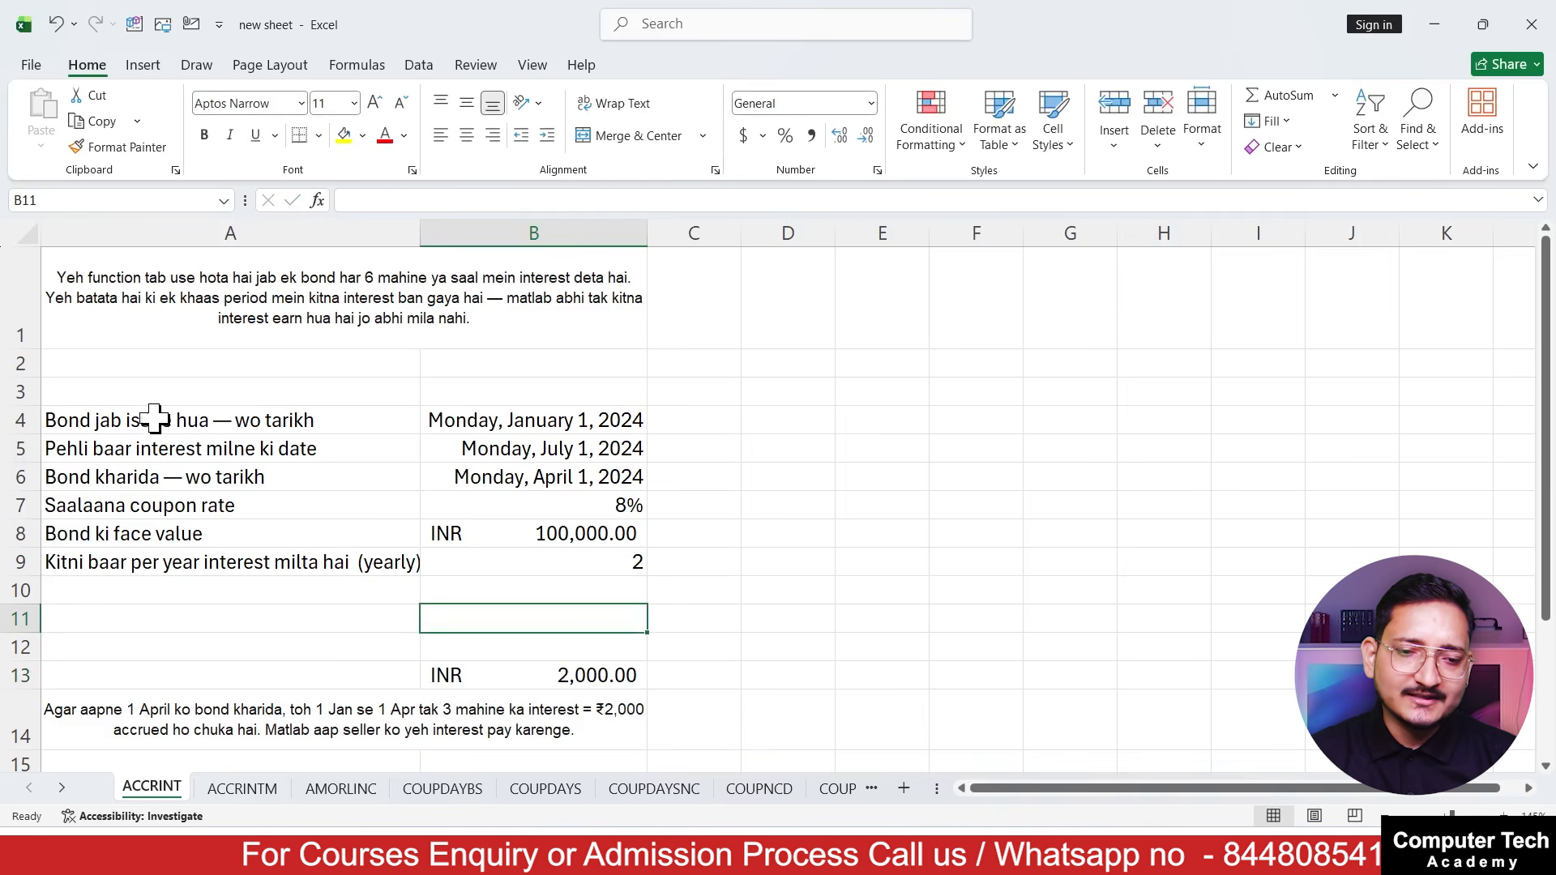
pyautogui.click(125, 421)
pyautogui.press('Down')
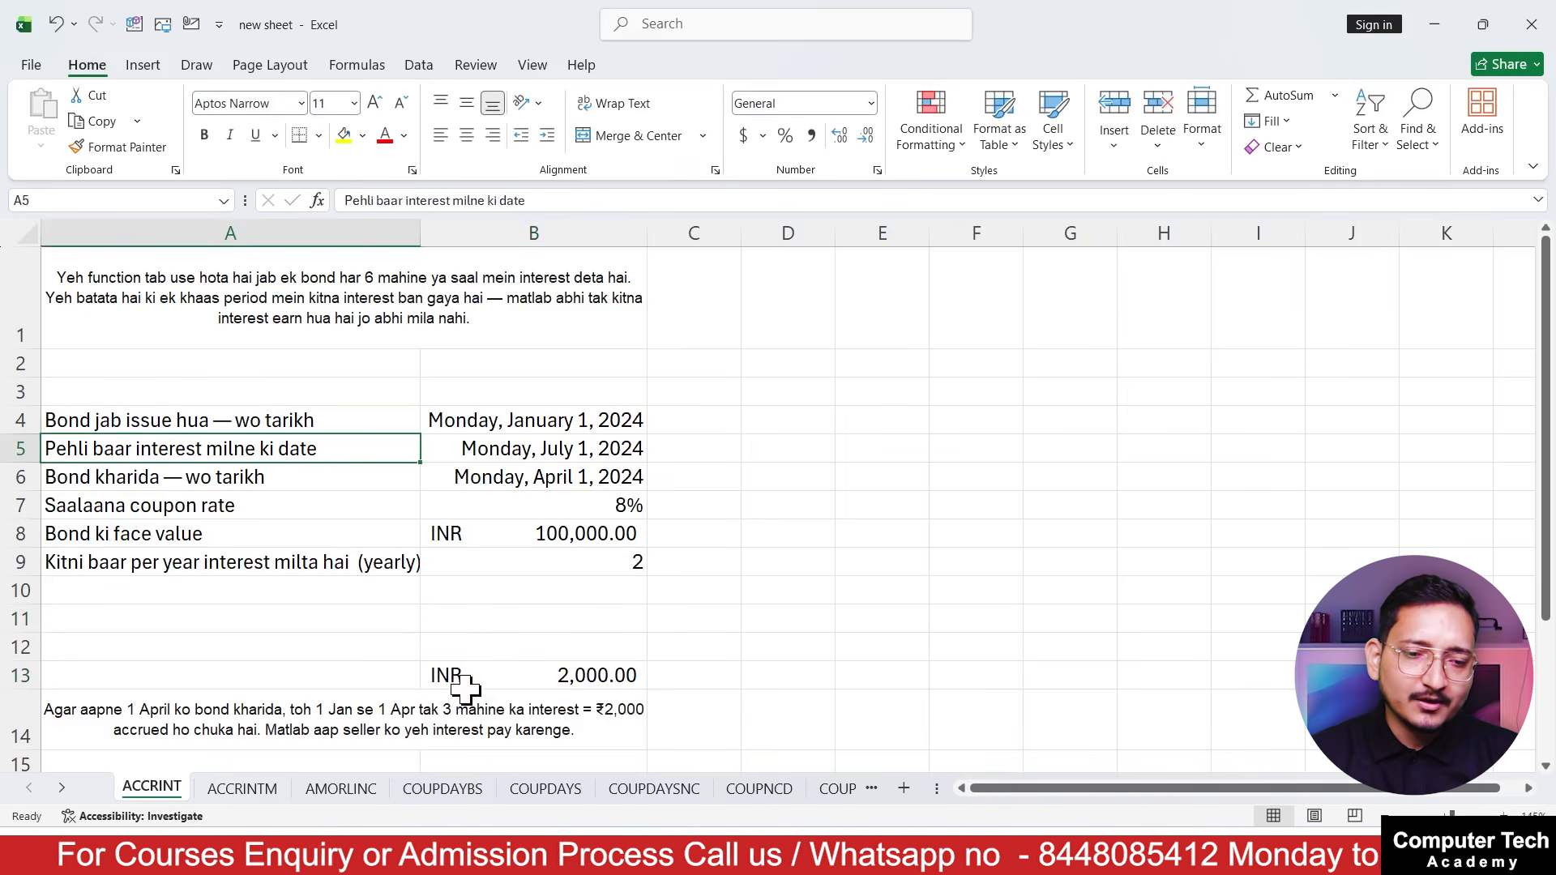
pyautogui.click(348, 423)
pyautogui.click(597, 424)
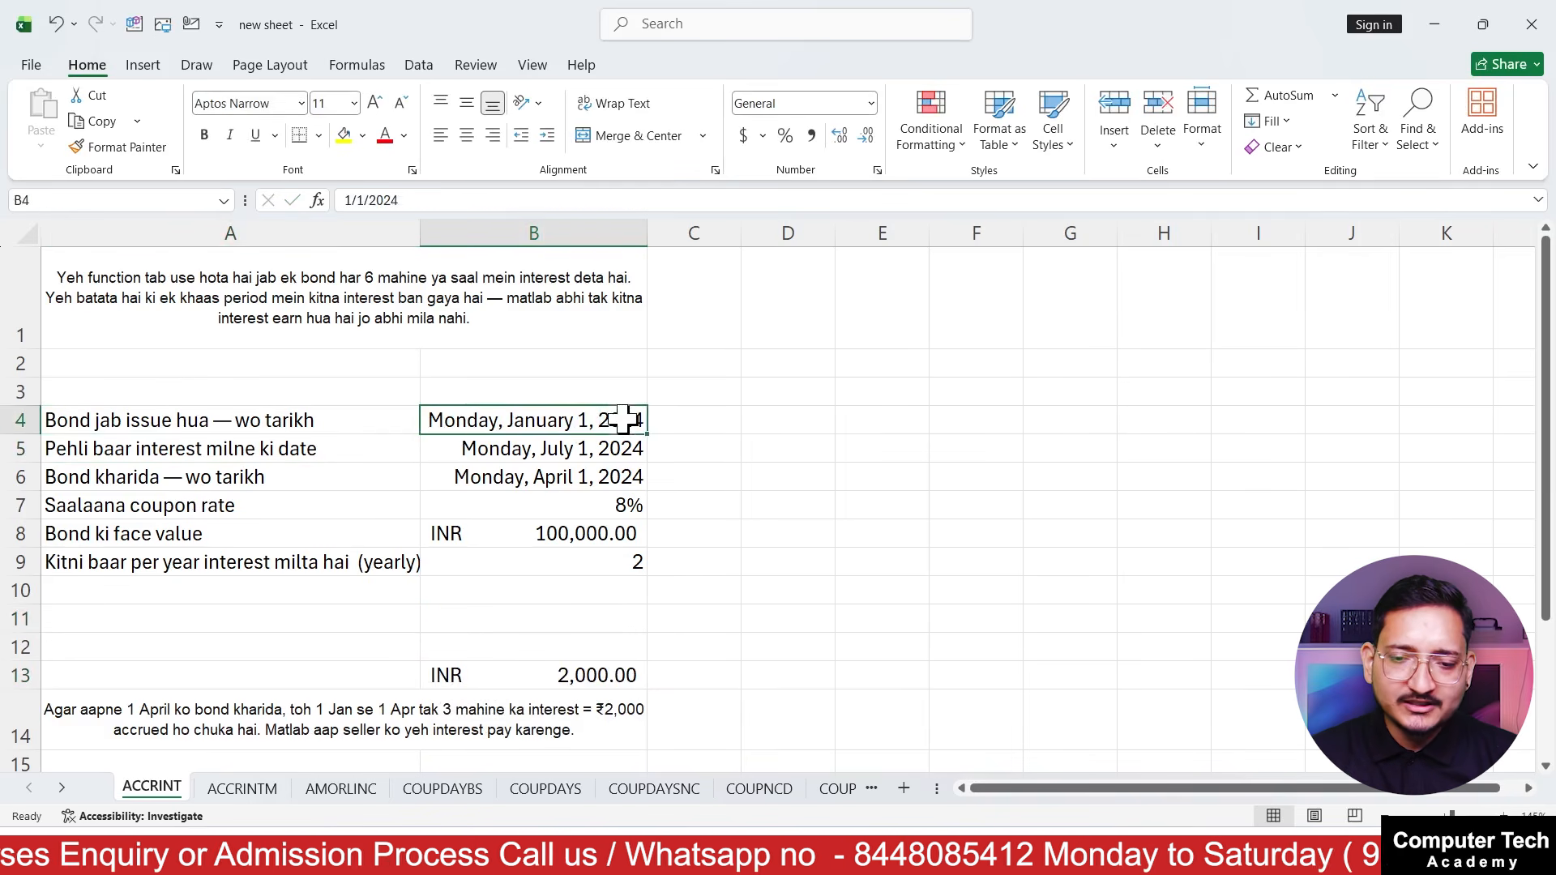
pyautogui.moveTo(284, 410); pyautogui.dragTo(513, 420)
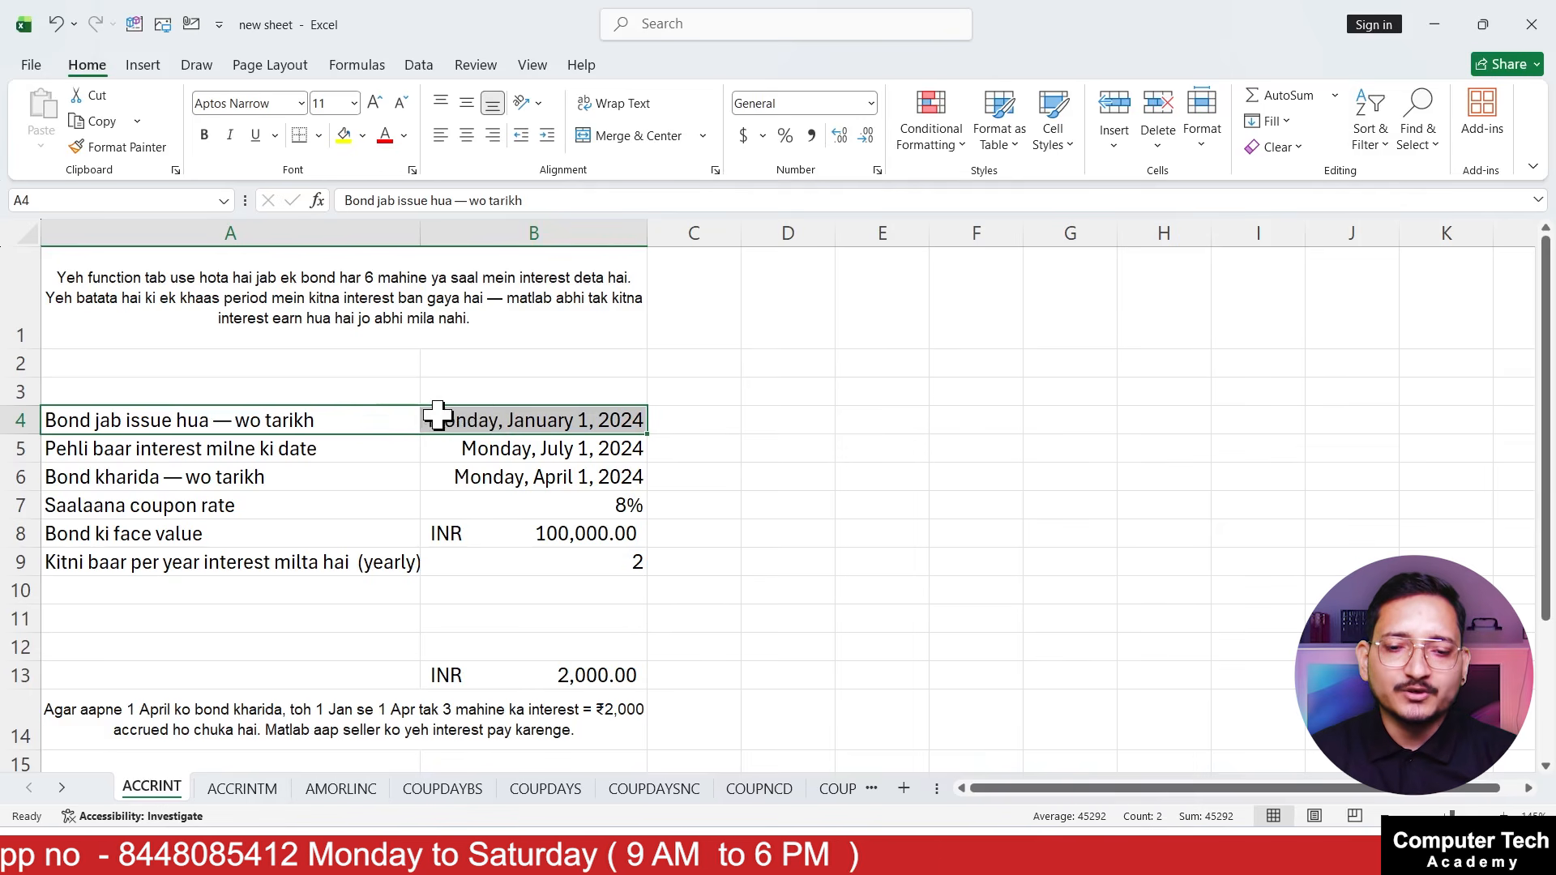
pyautogui.click(449, 418)
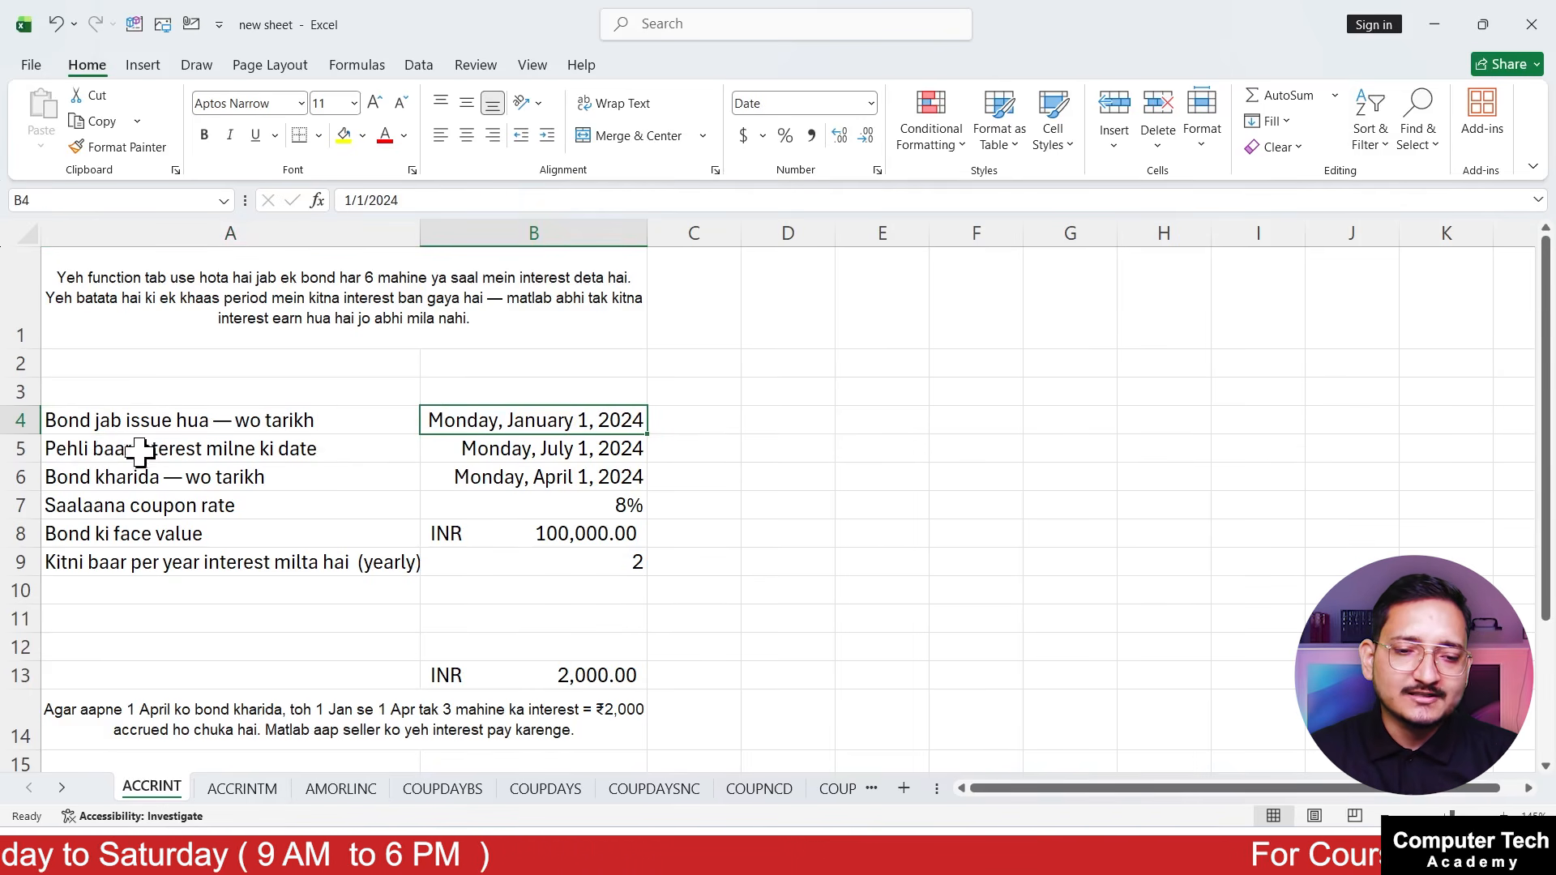
pyautogui.click(295, 449)
pyautogui.click(576, 450)
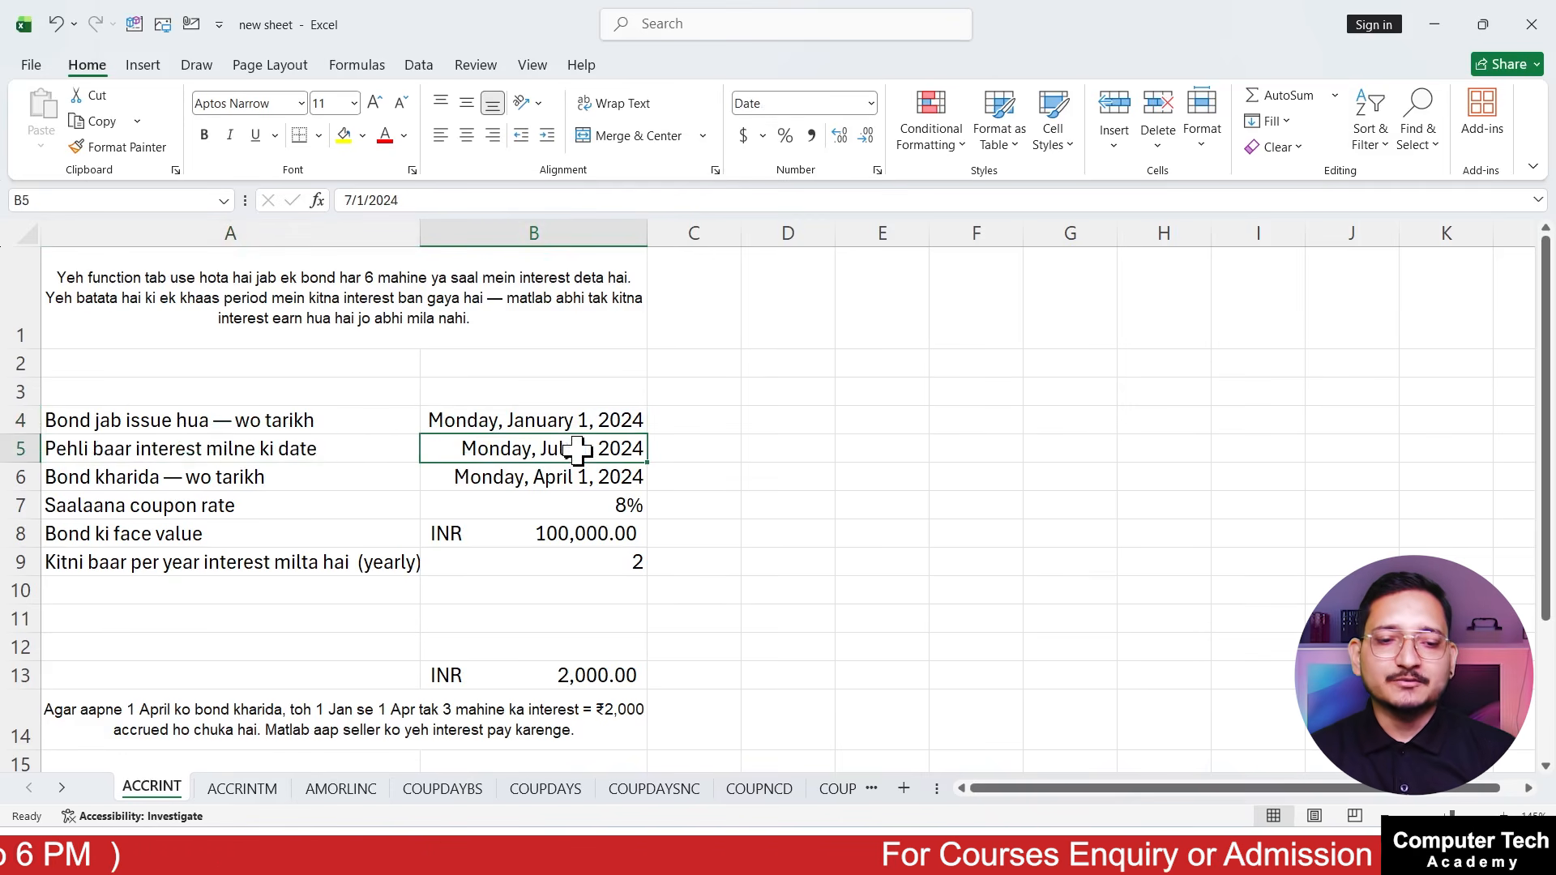
pyautogui.click(362, 484)
pyautogui.click(551, 476)
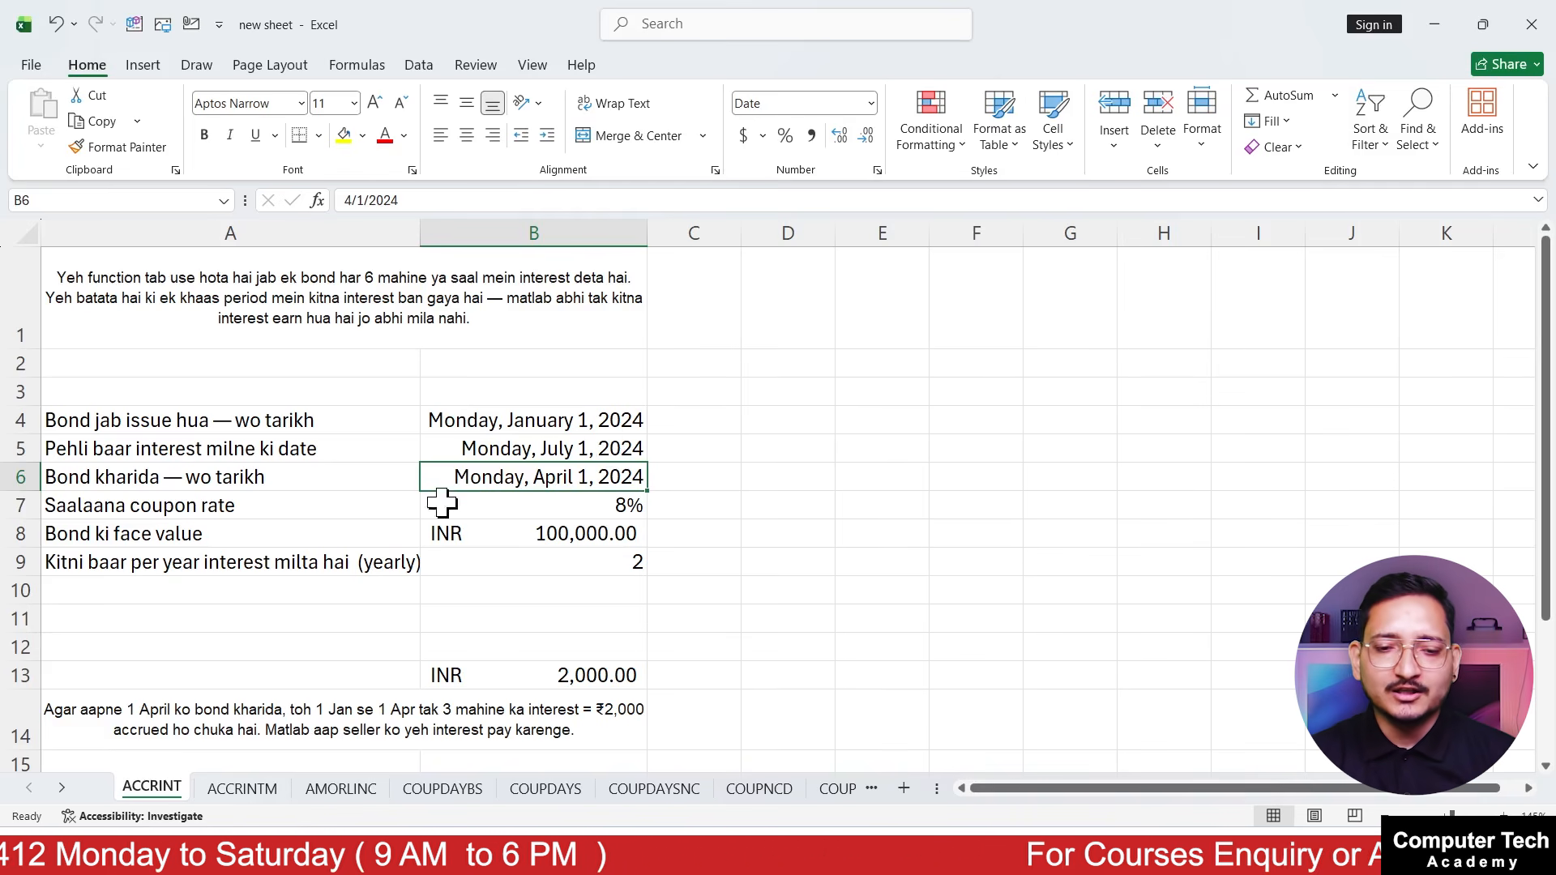
# Review all the bond inputs in rows 4 to 9, from the dates through coupon rate, face value and yearly interest frequency
pyautogui.click(479, 421)
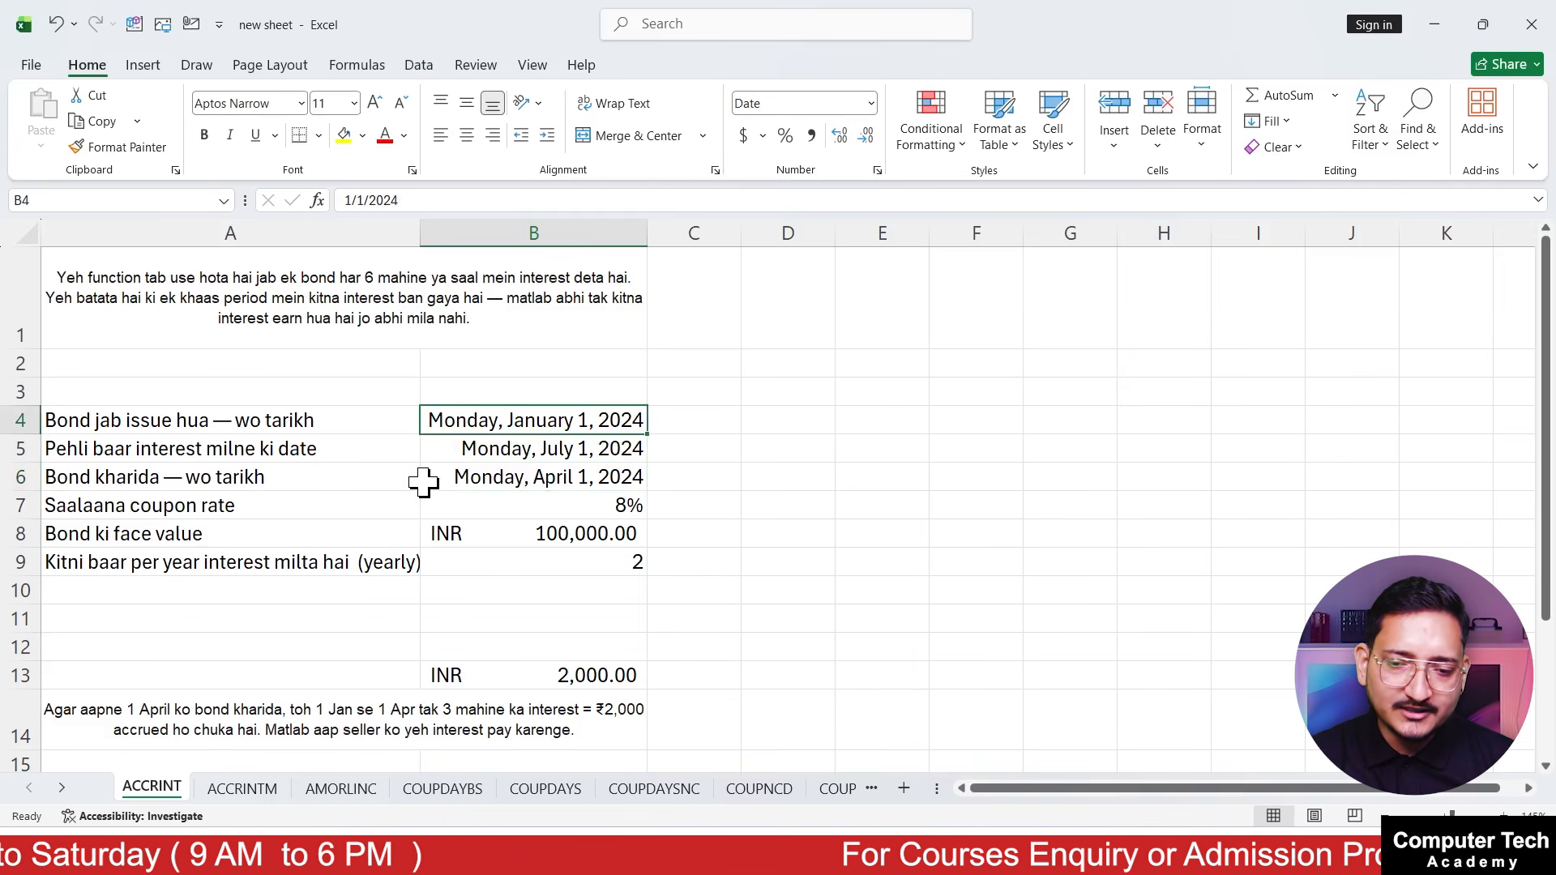
pyautogui.click(367, 449)
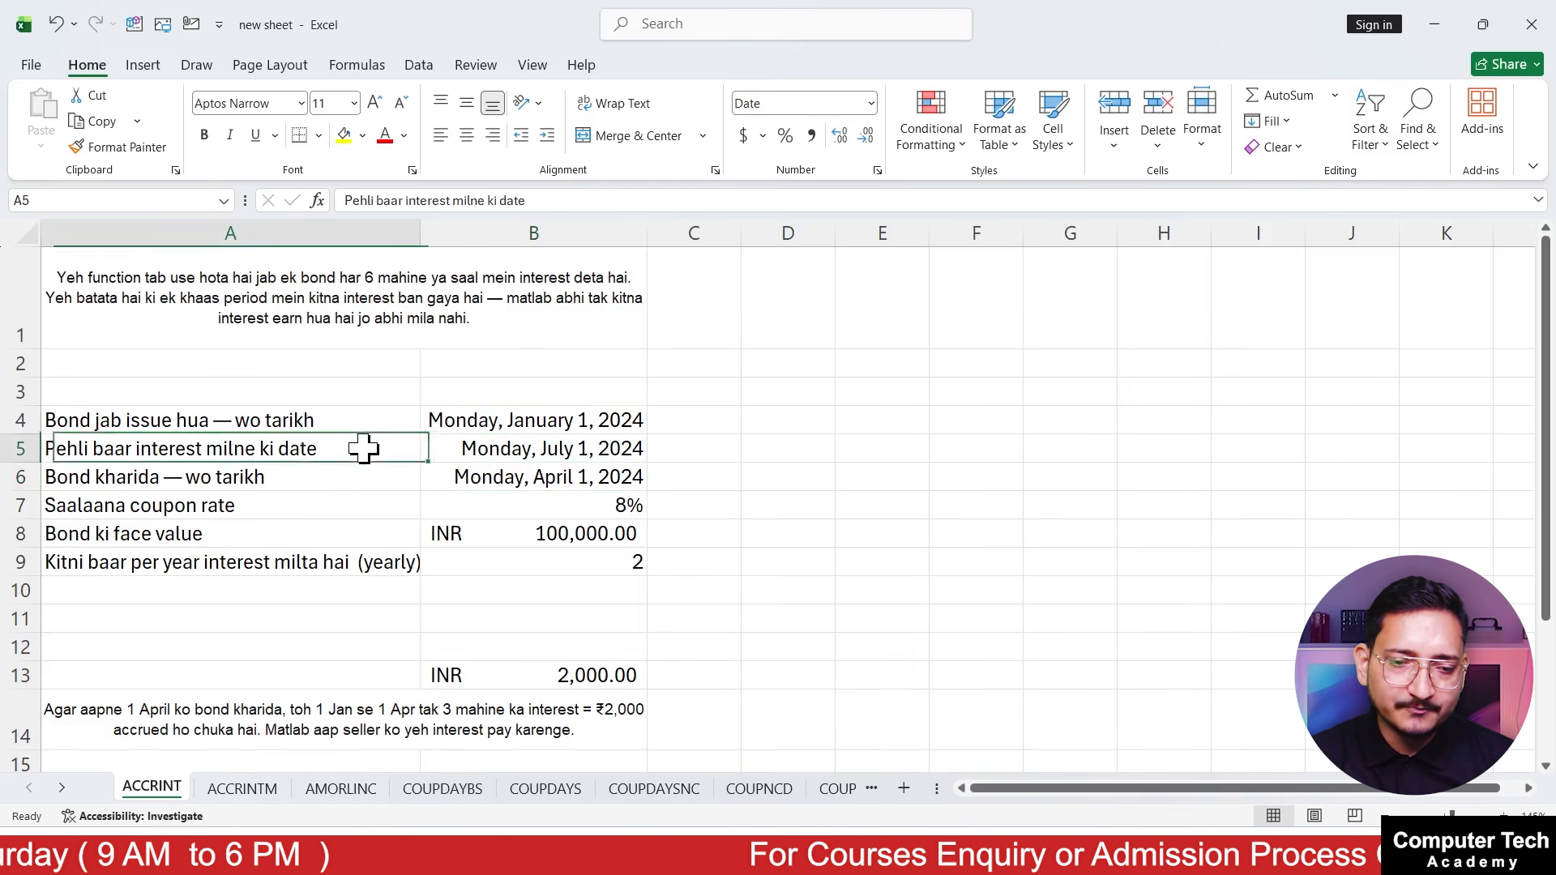
pyautogui.click(604, 450)
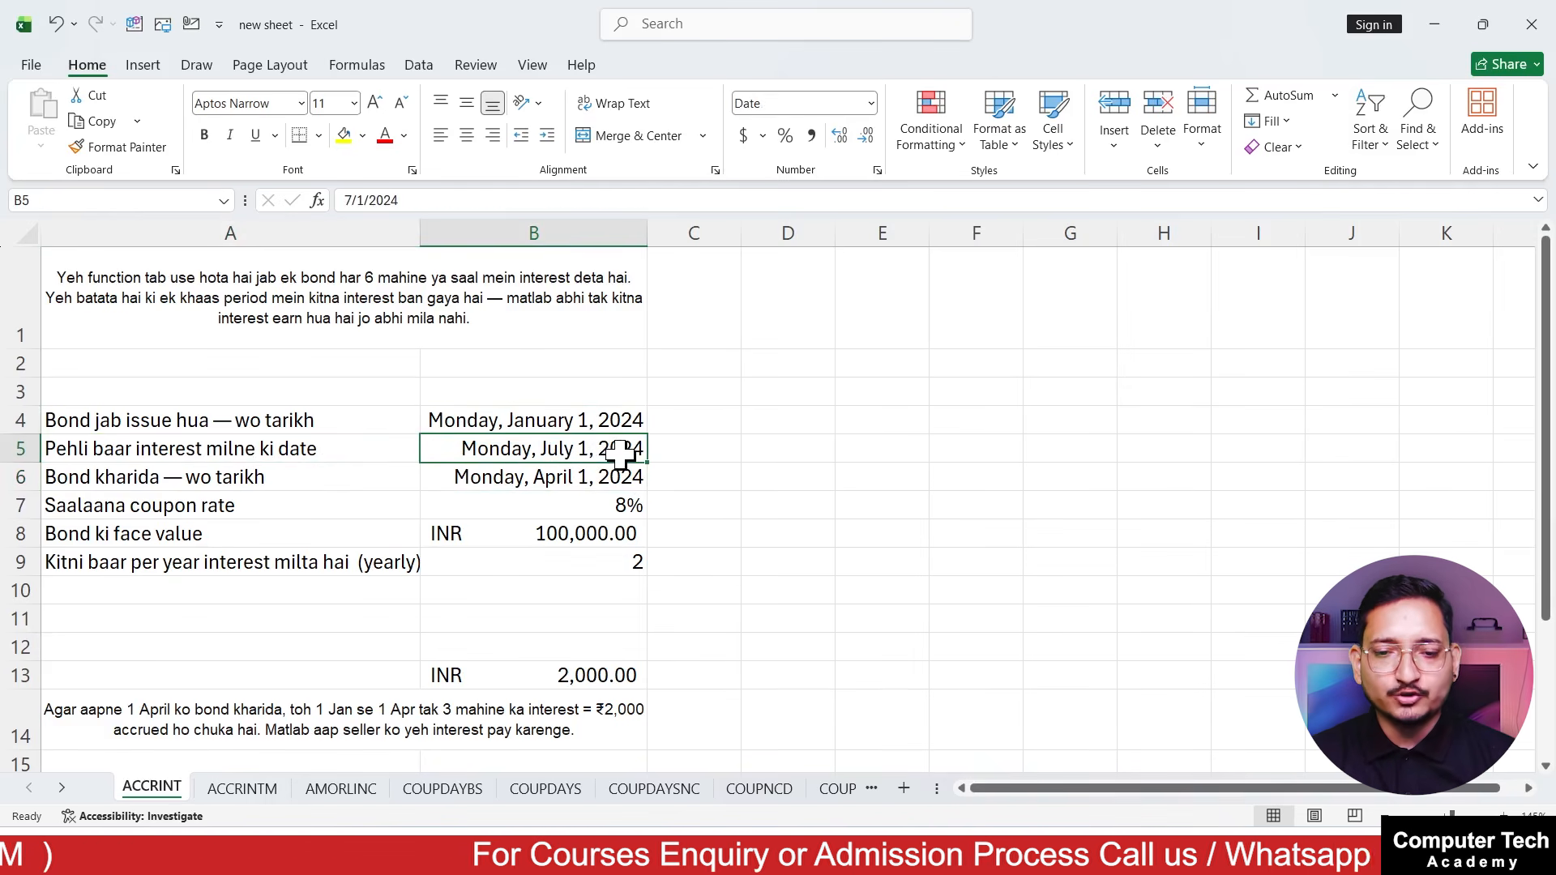
pyautogui.click(363, 480)
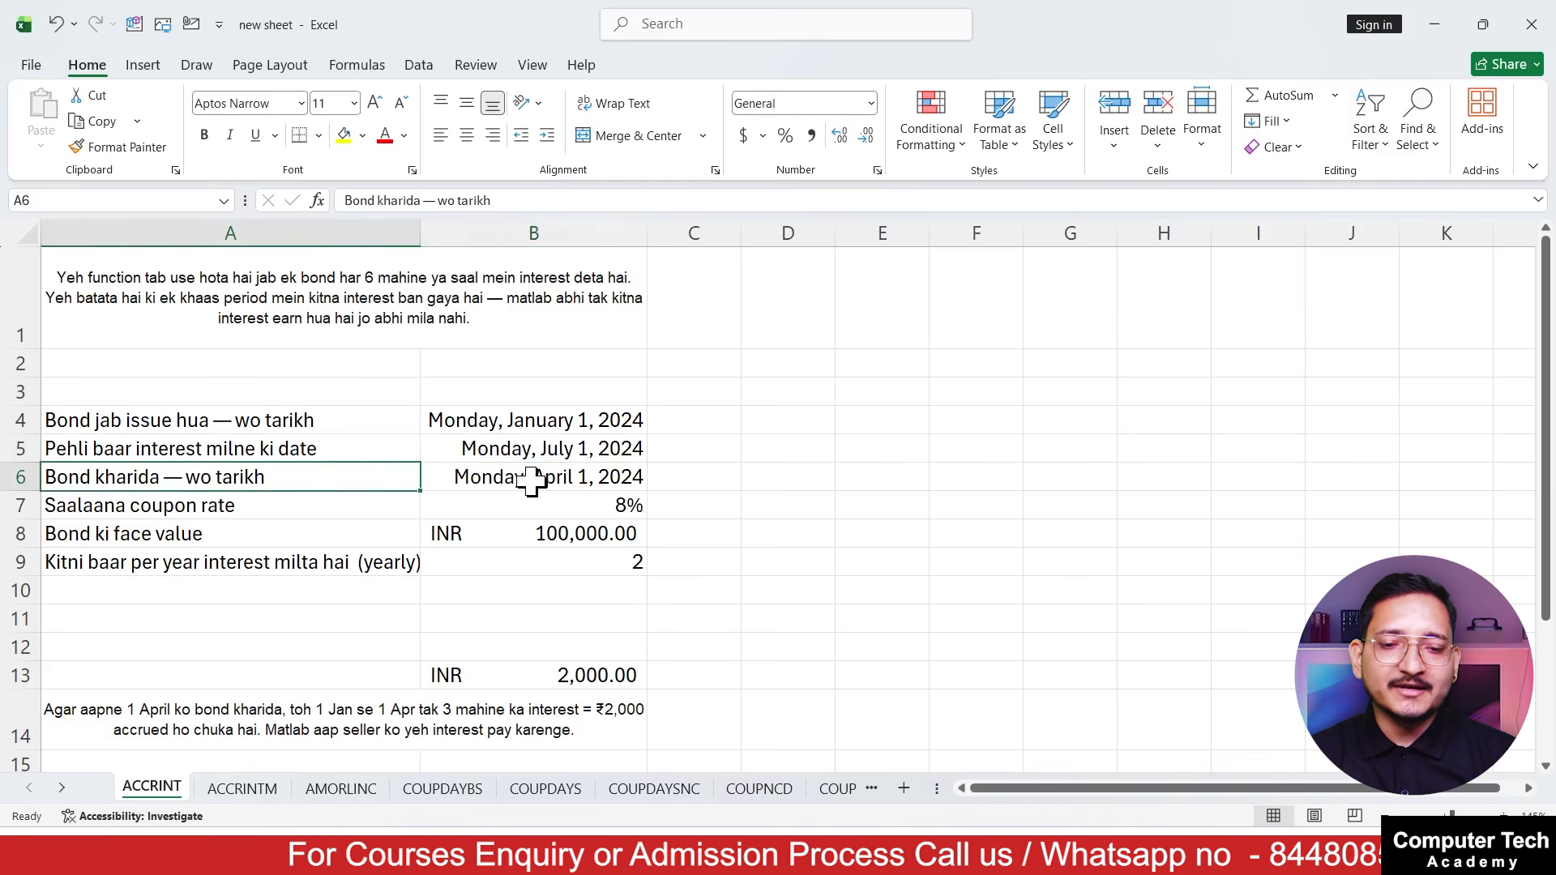
pyautogui.click(564, 479)
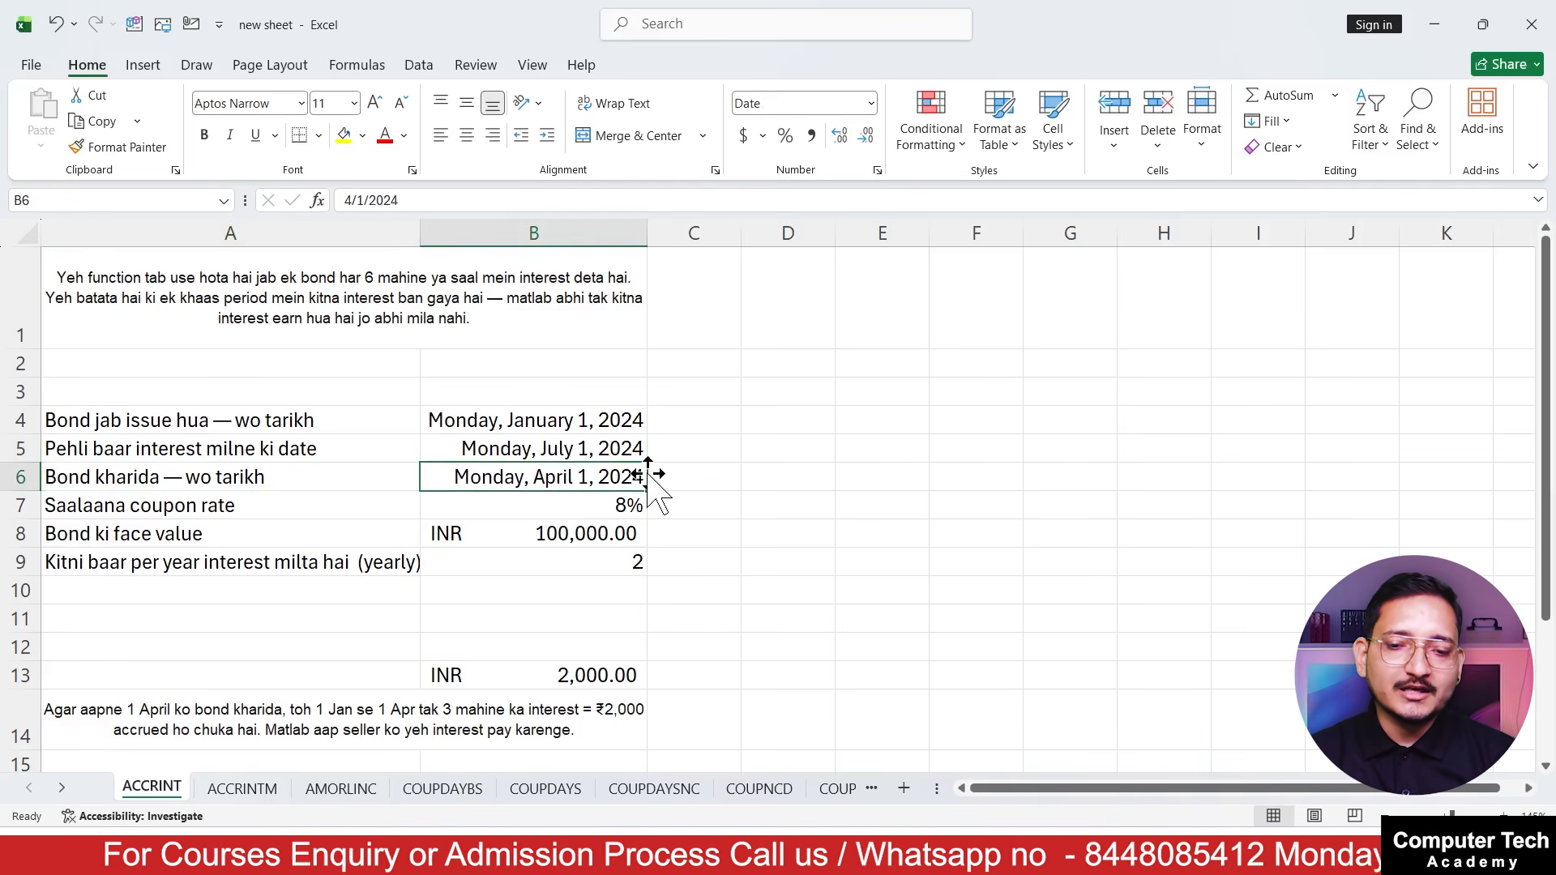
pyautogui.click(312, 511)
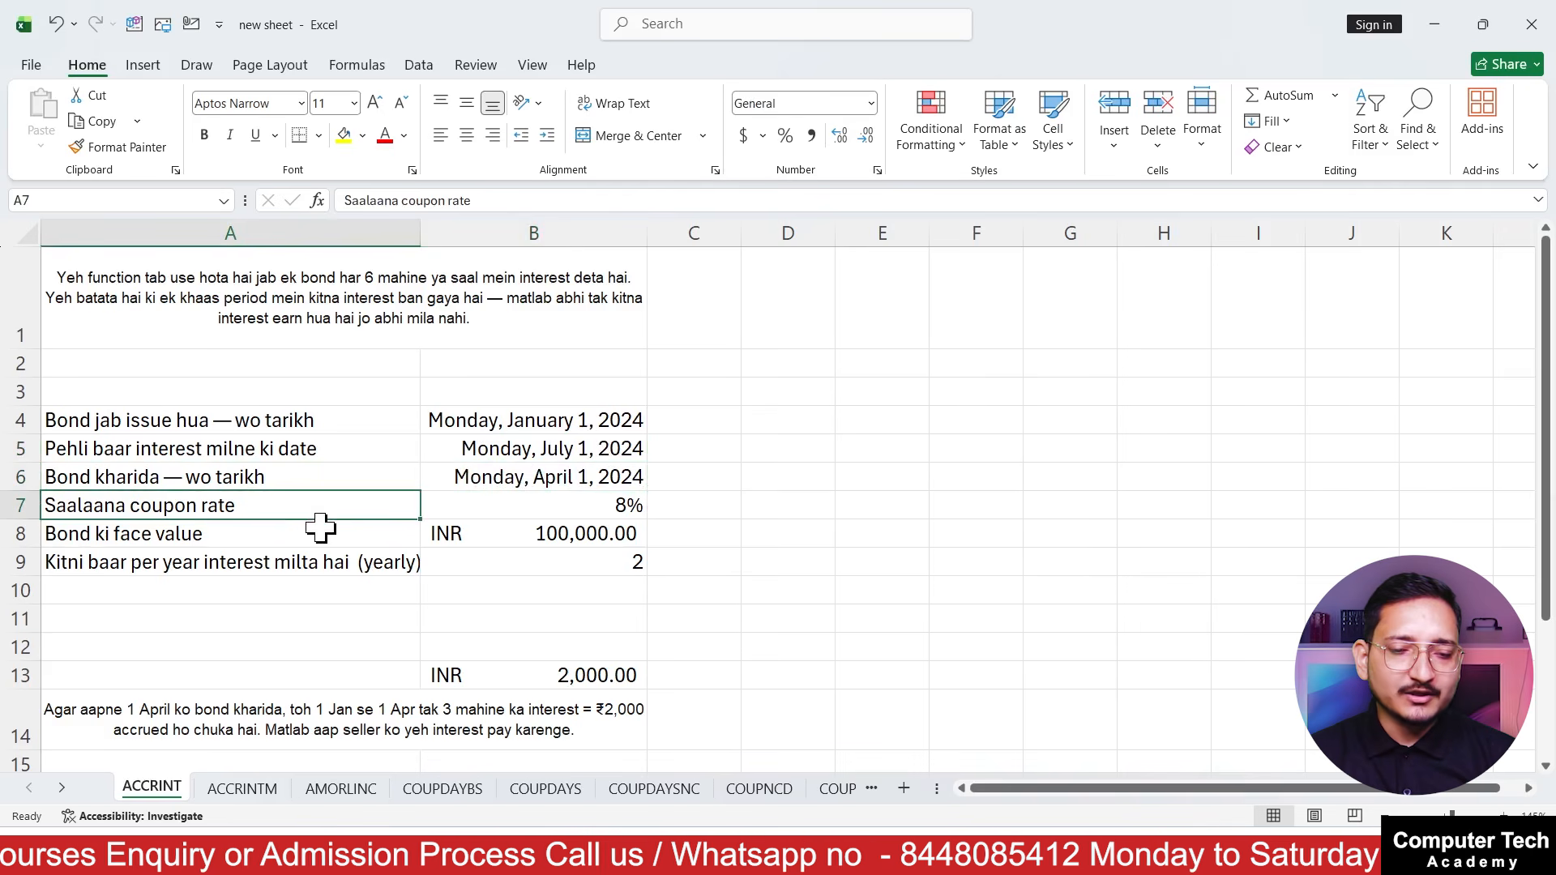
pyautogui.click(552, 509)
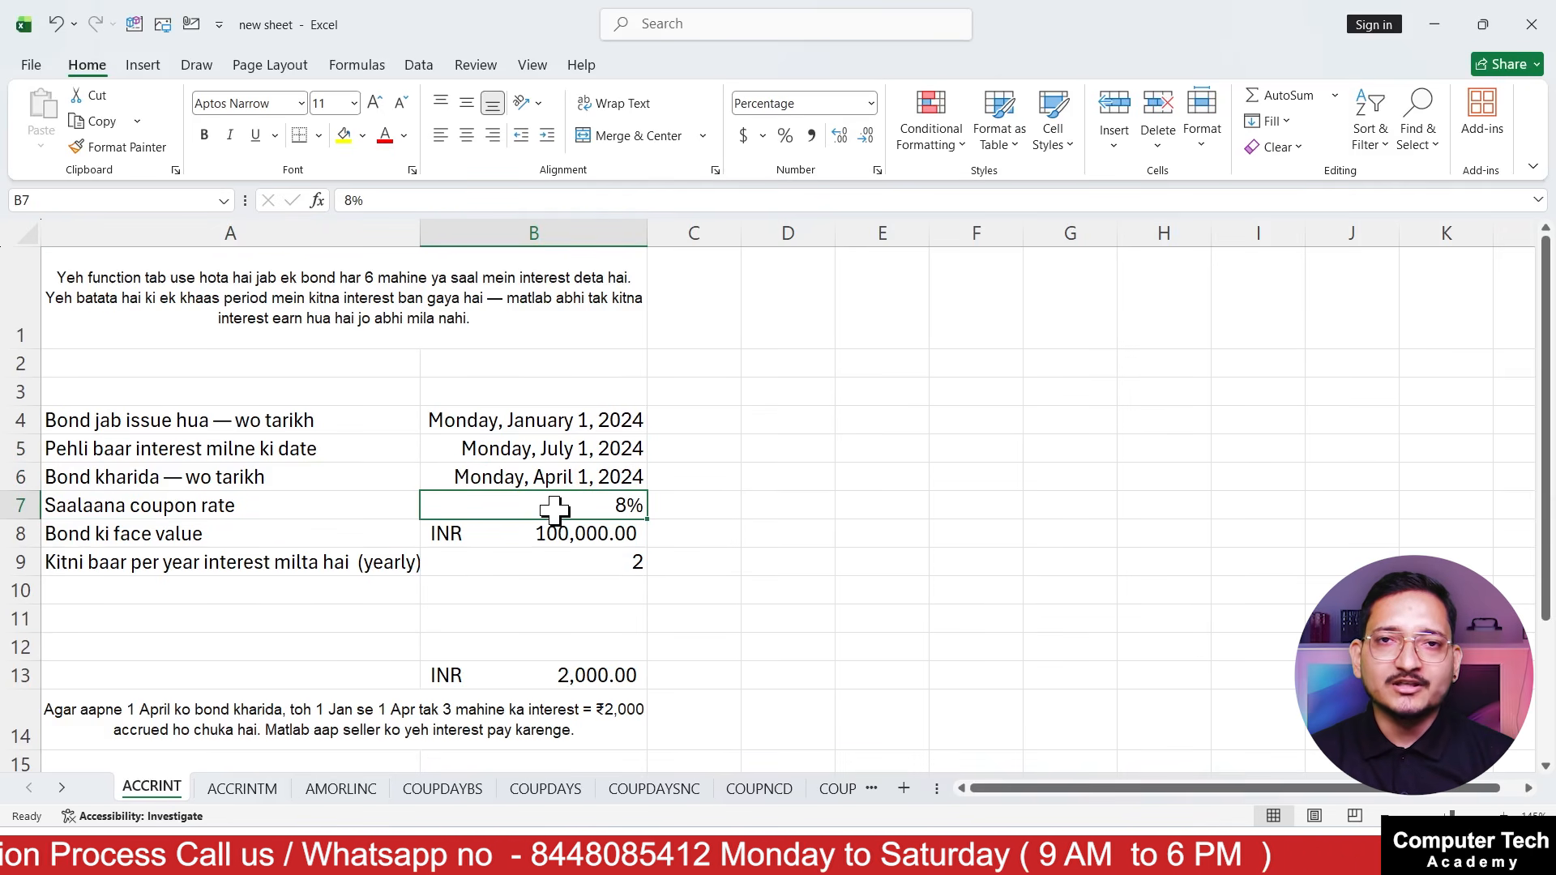
pyautogui.click(307, 506)
pyautogui.click(513, 509)
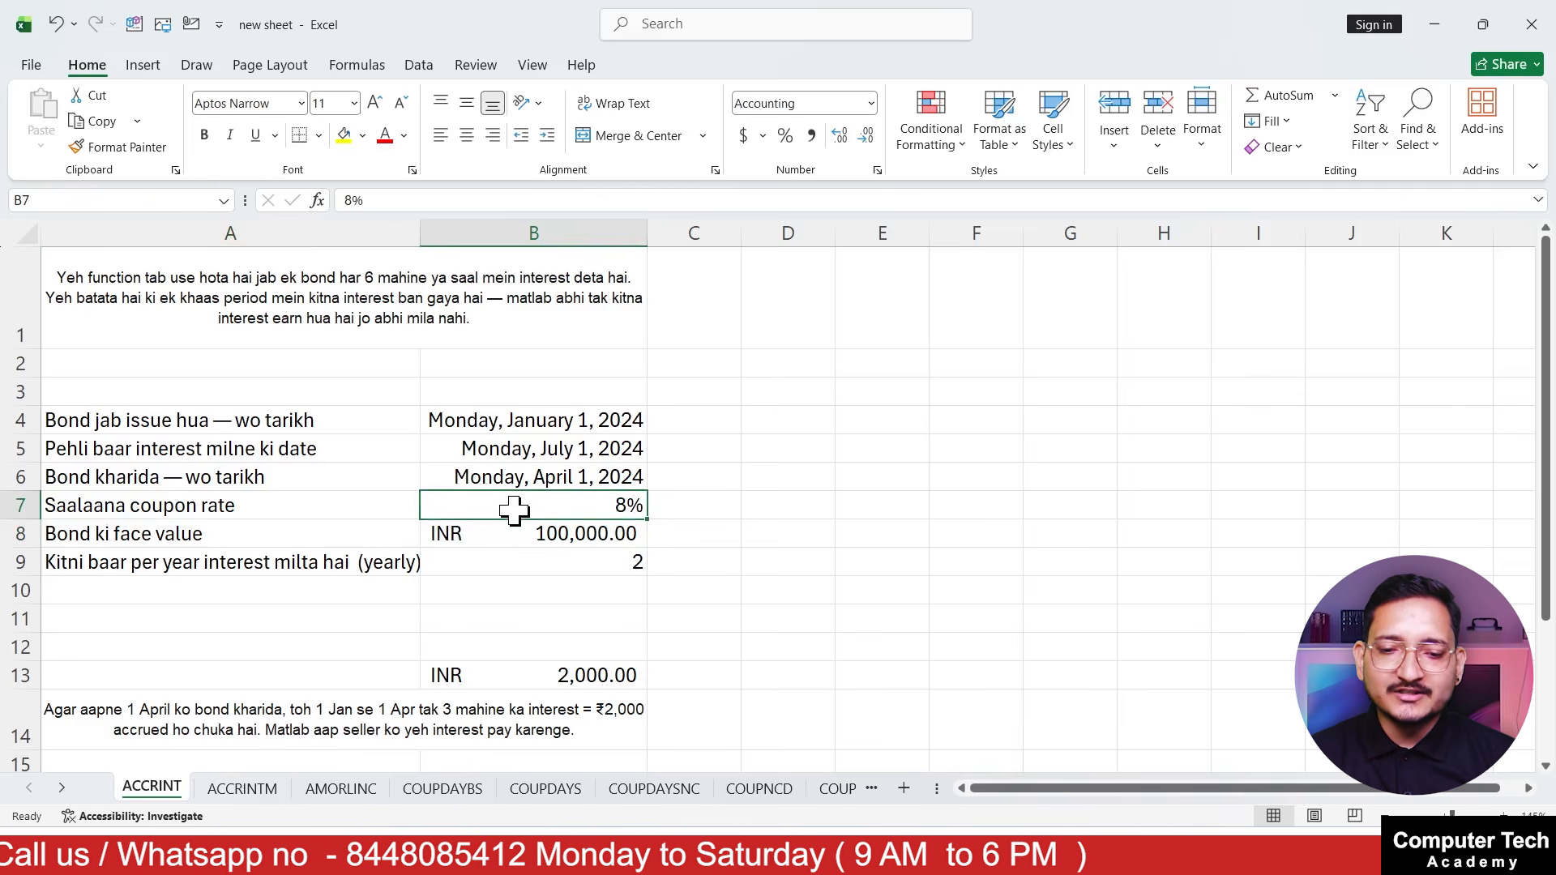
pyautogui.click(310, 558)
pyautogui.click(509, 541)
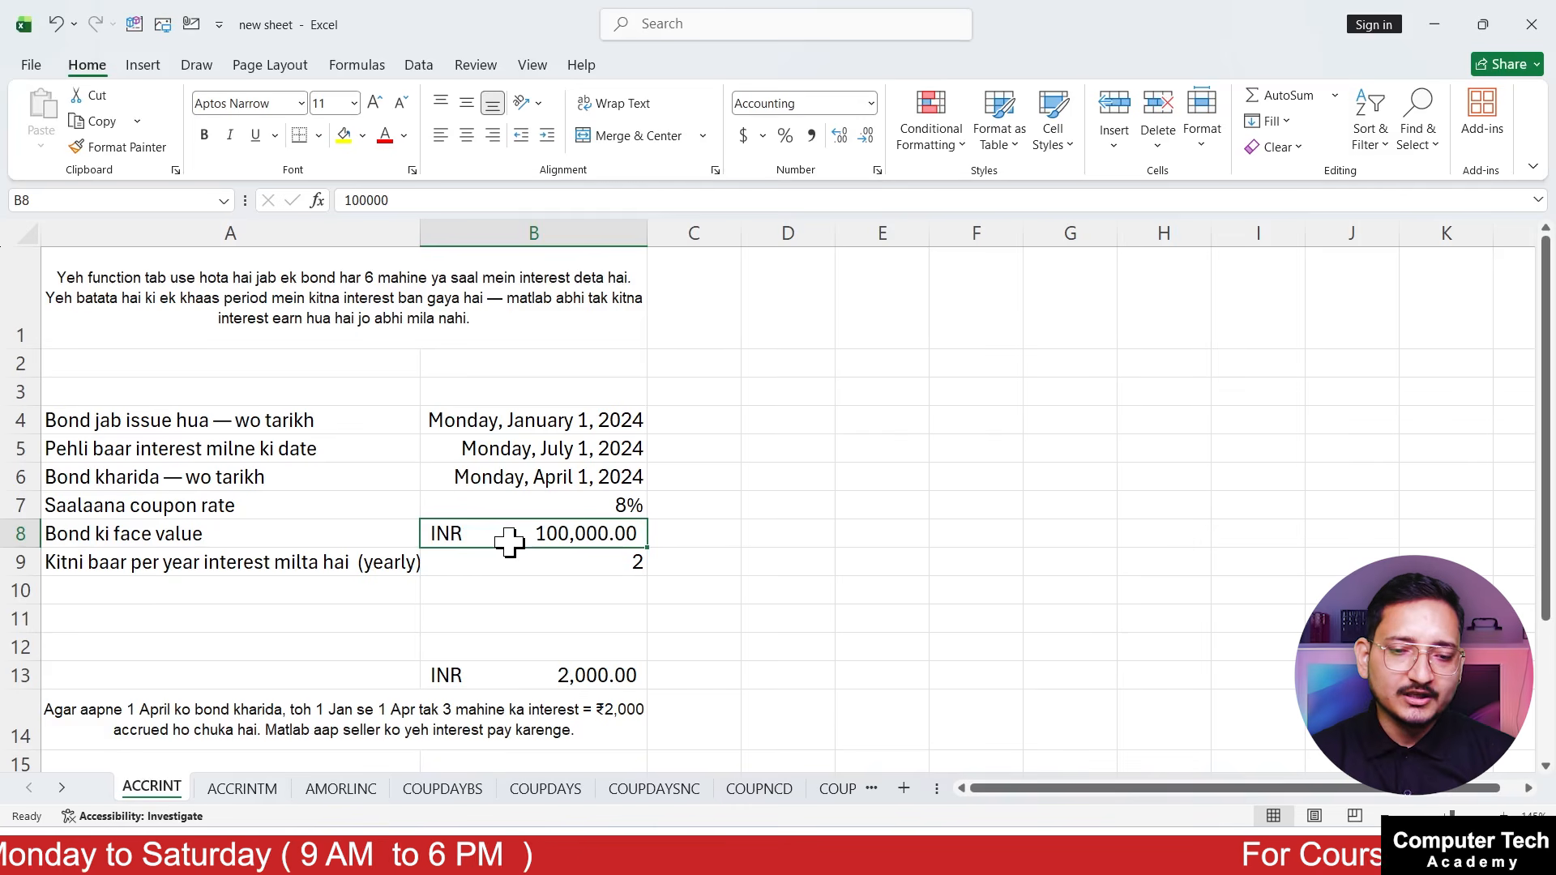
pyautogui.click(390, 570)
pyautogui.click(513, 562)
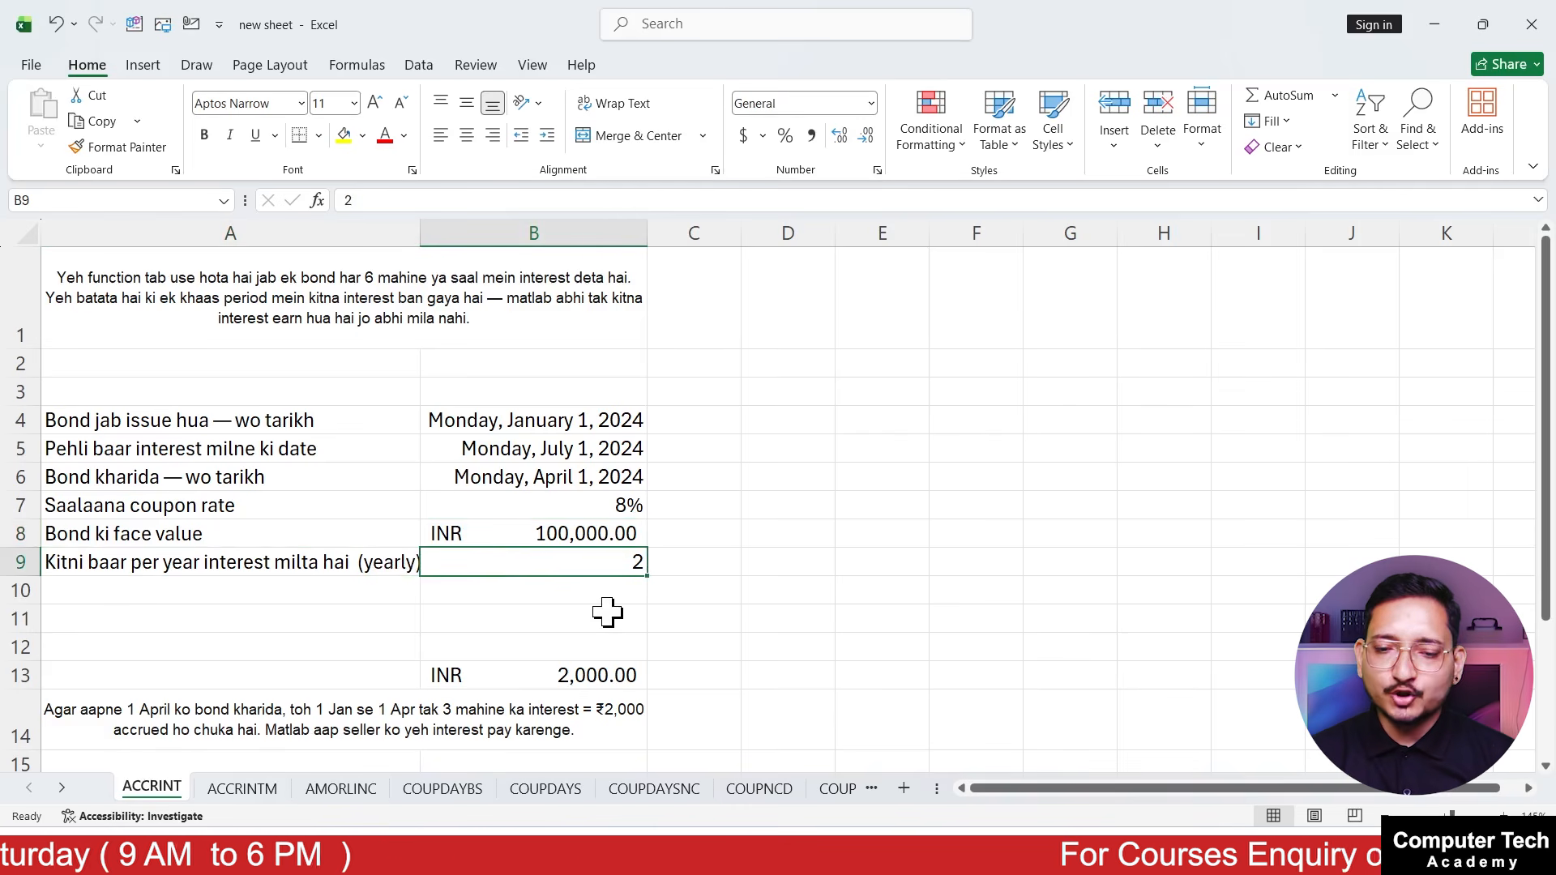
pyautogui.click(672, 485)
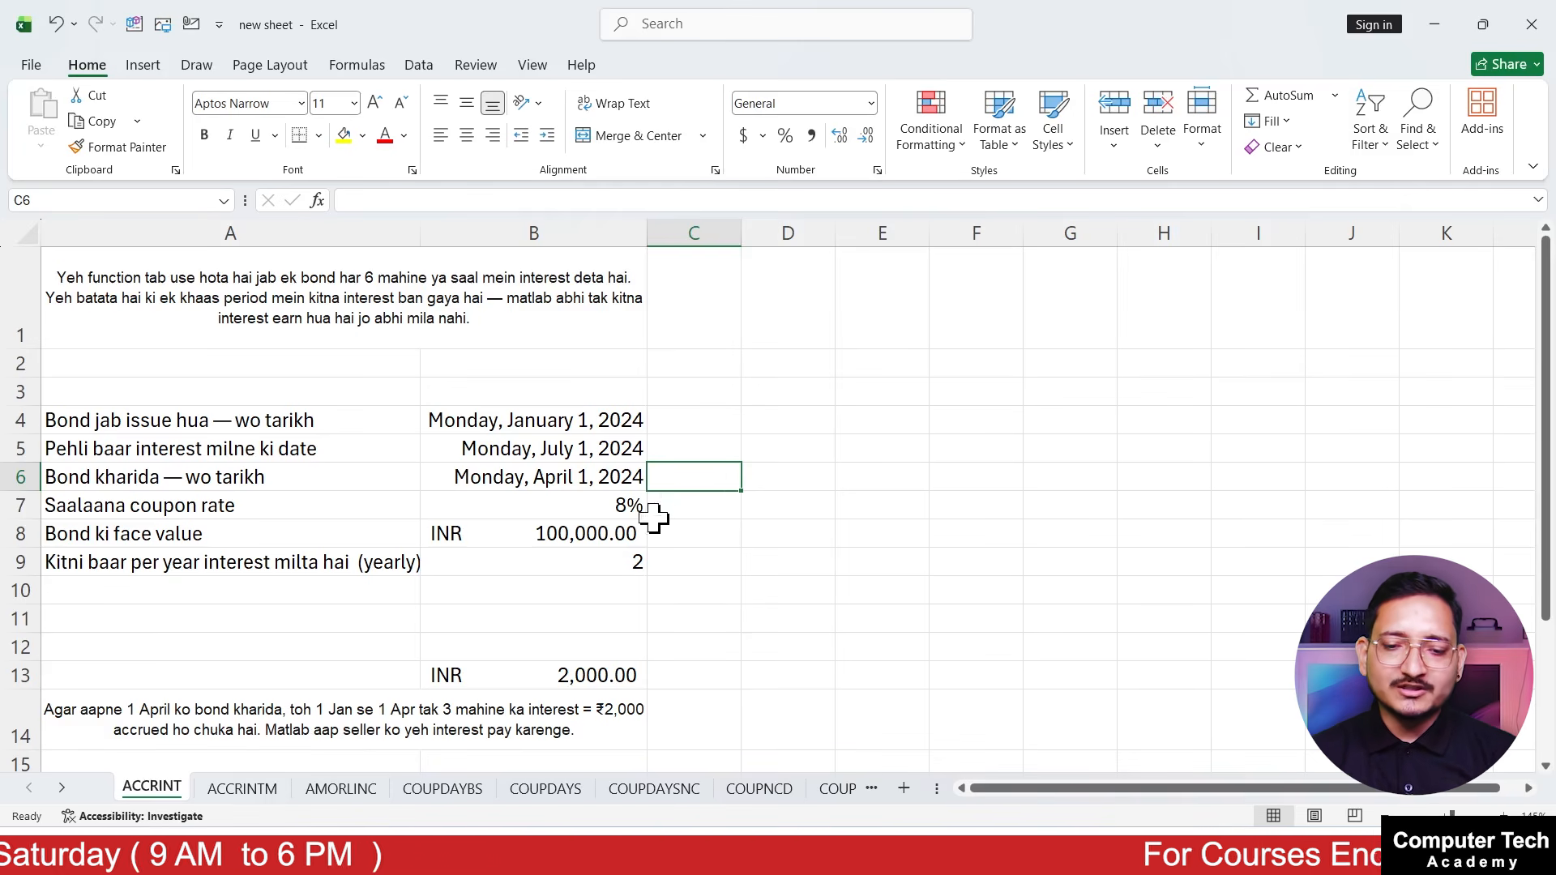
# Inspect the existing ACCRINT formula in B13 argument by argument, from issue date to frequency, leaving it as it is
pyautogui.click(516, 694)
pyautogui.doubleClick(527, 679)
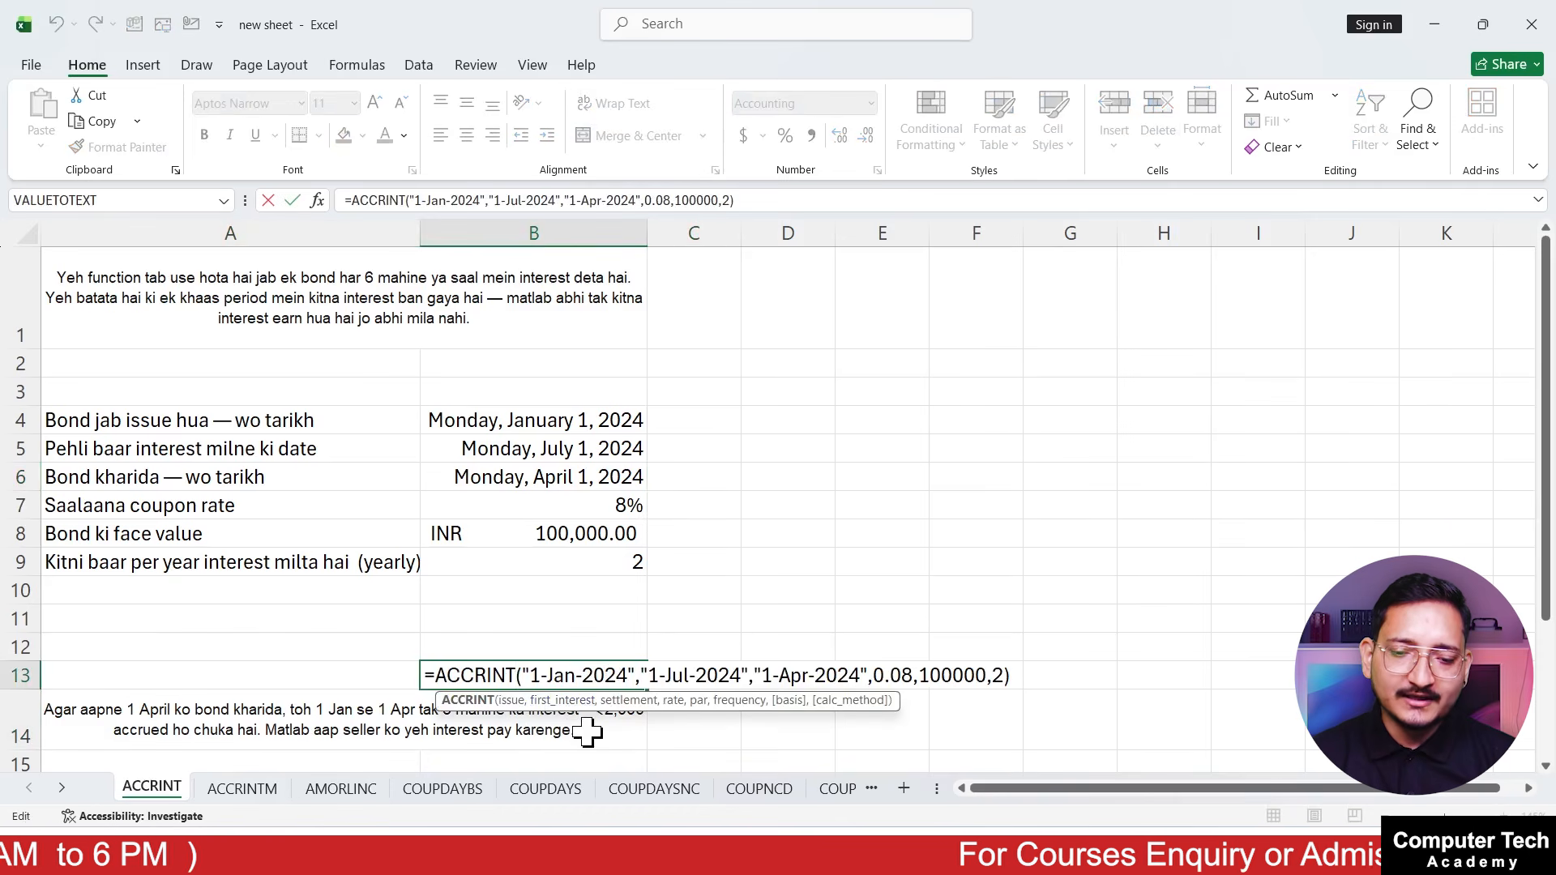
pyautogui.hotkey('shift', 'Return')
pyautogui.click(590, 681)
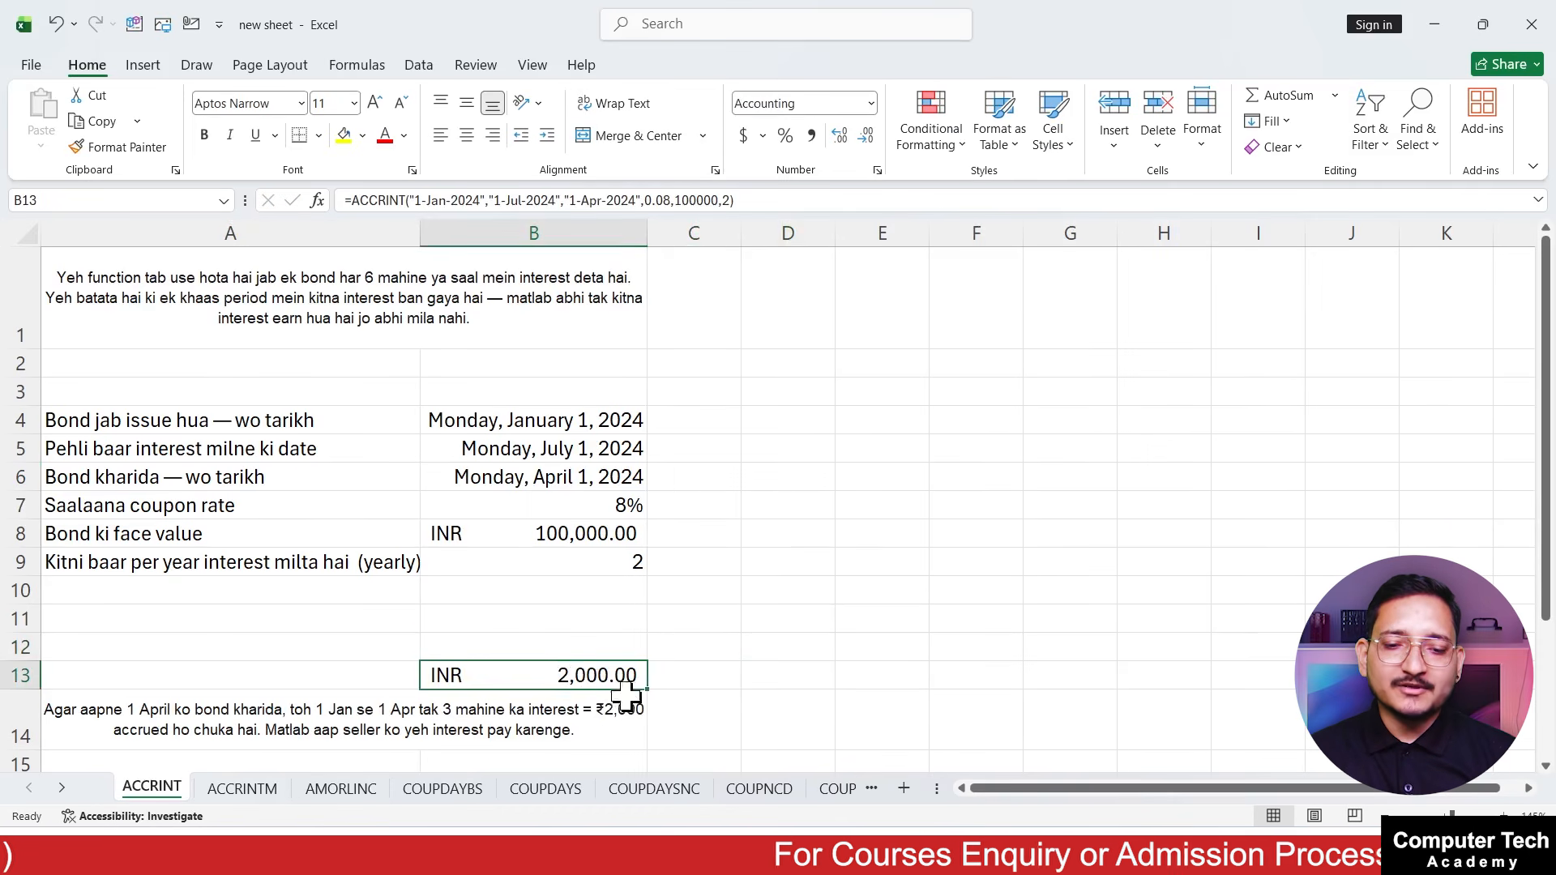
pyautogui.doubleClick(551, 675)
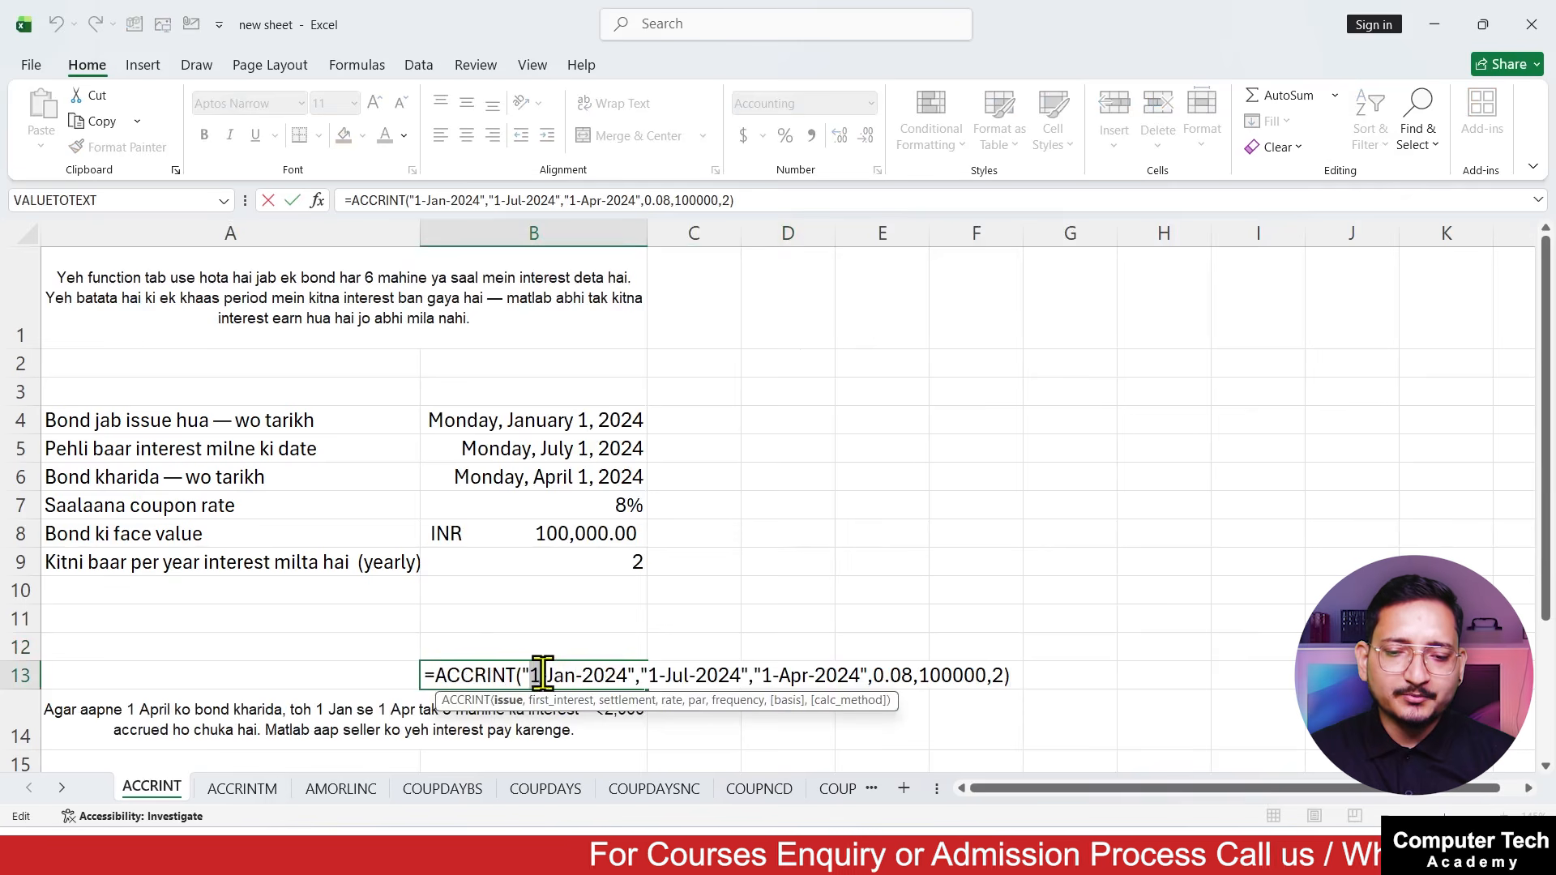
pyautogui.click(697, 677)
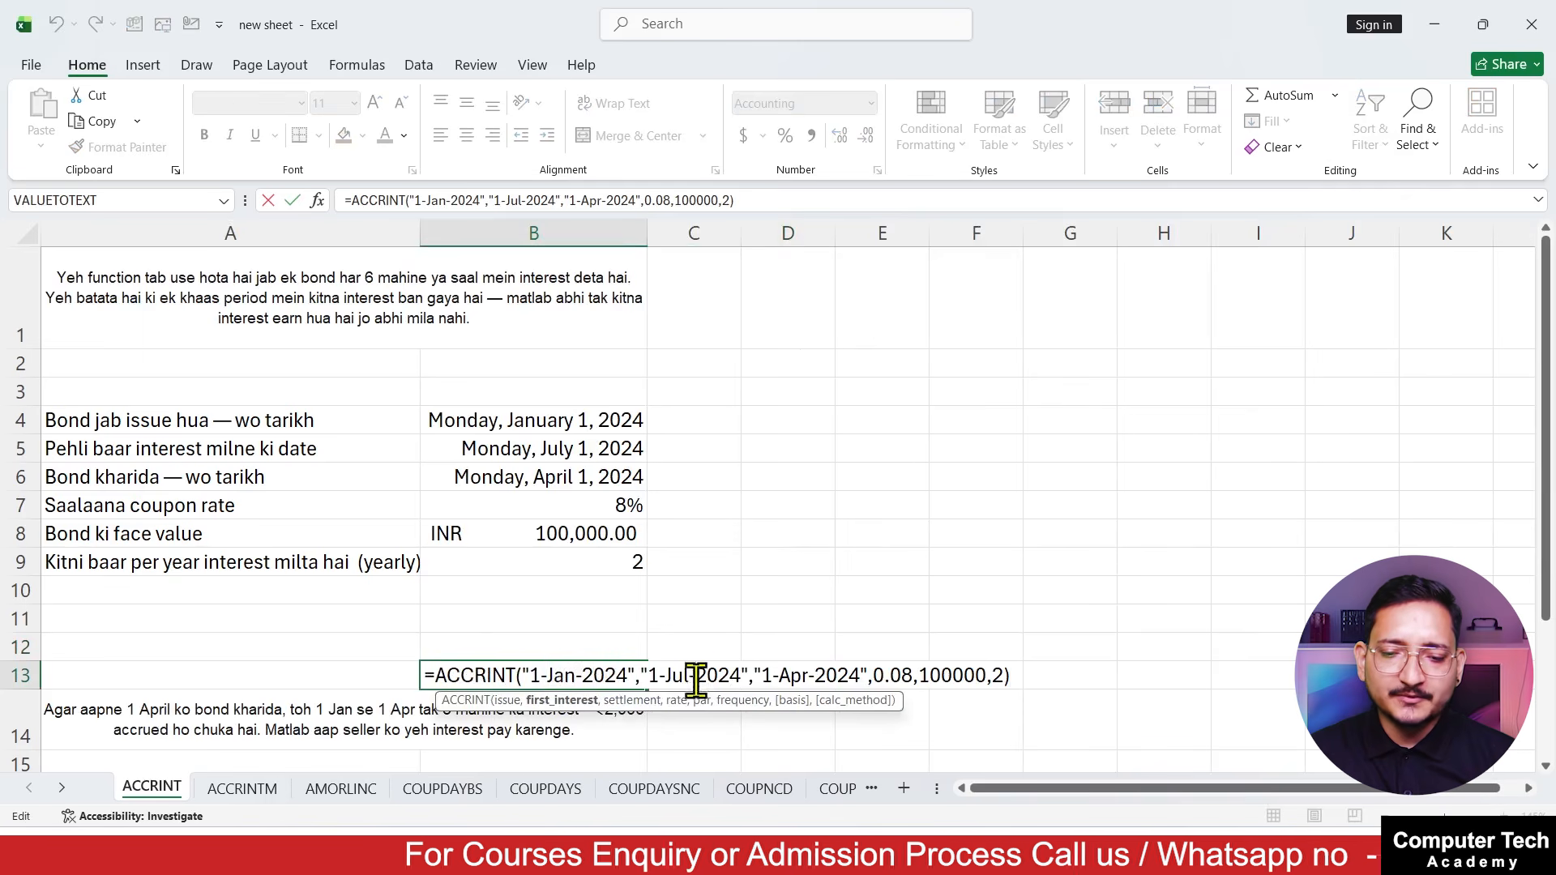
pyautogui.click(835, 676)
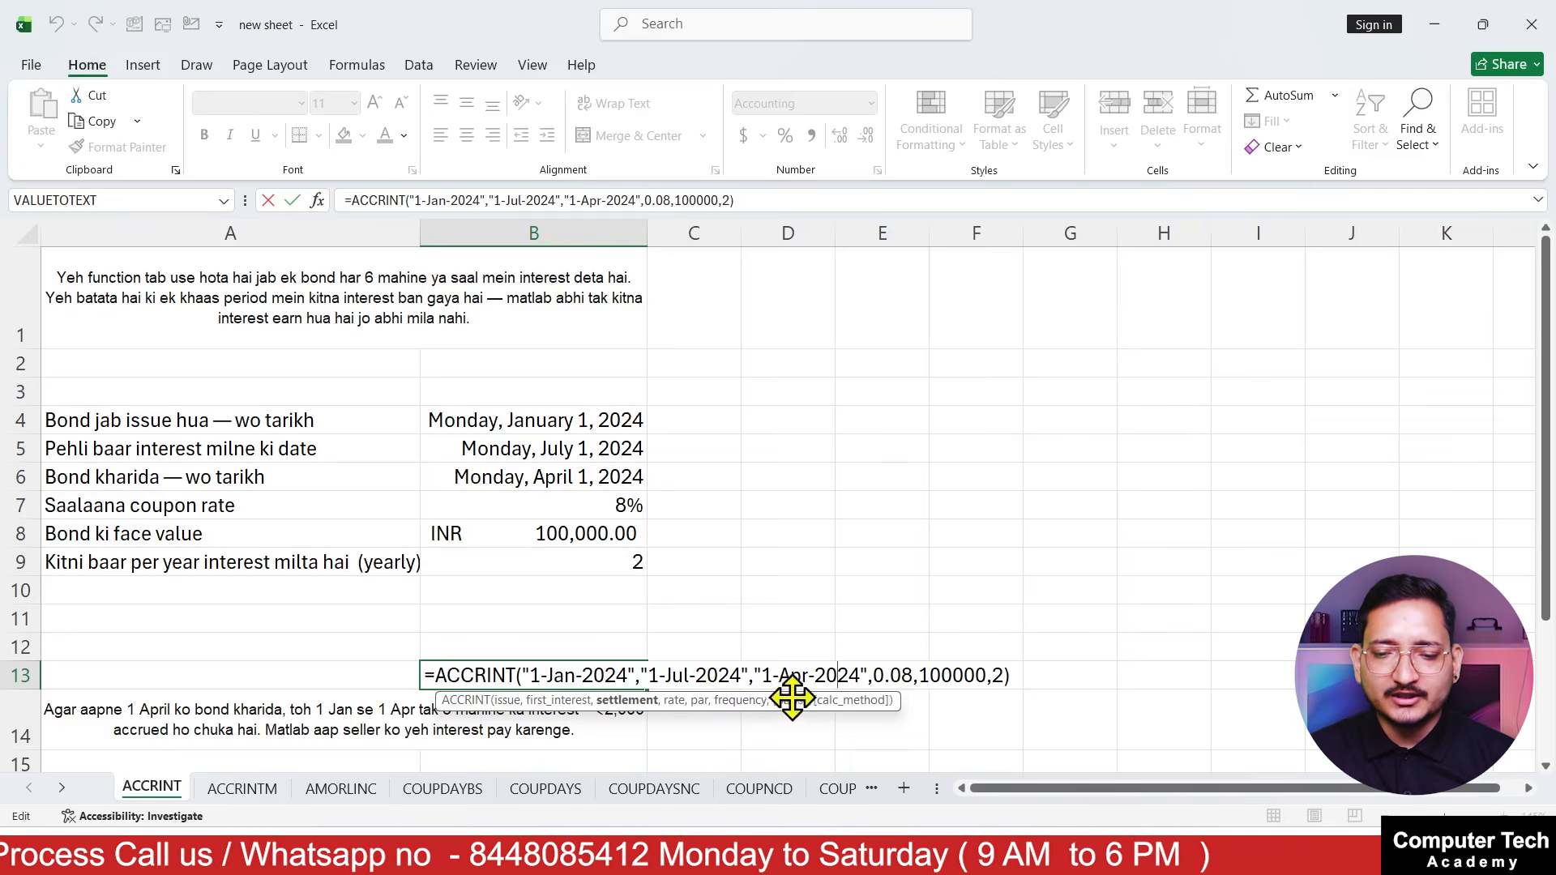
pyautogui.click(885, 675)
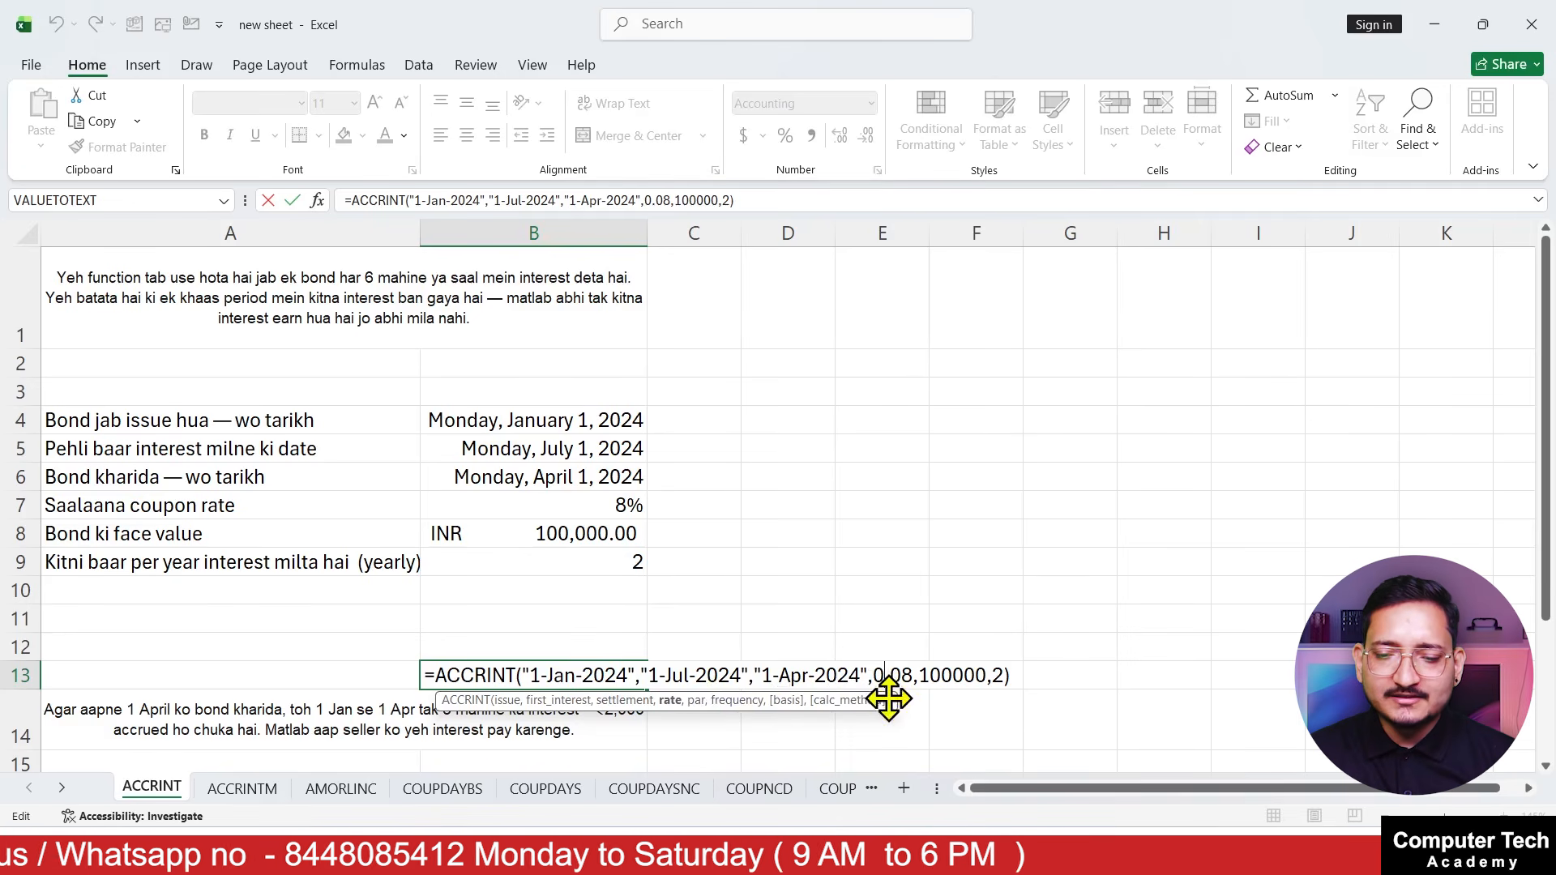
pyautogui.click(955, 675)
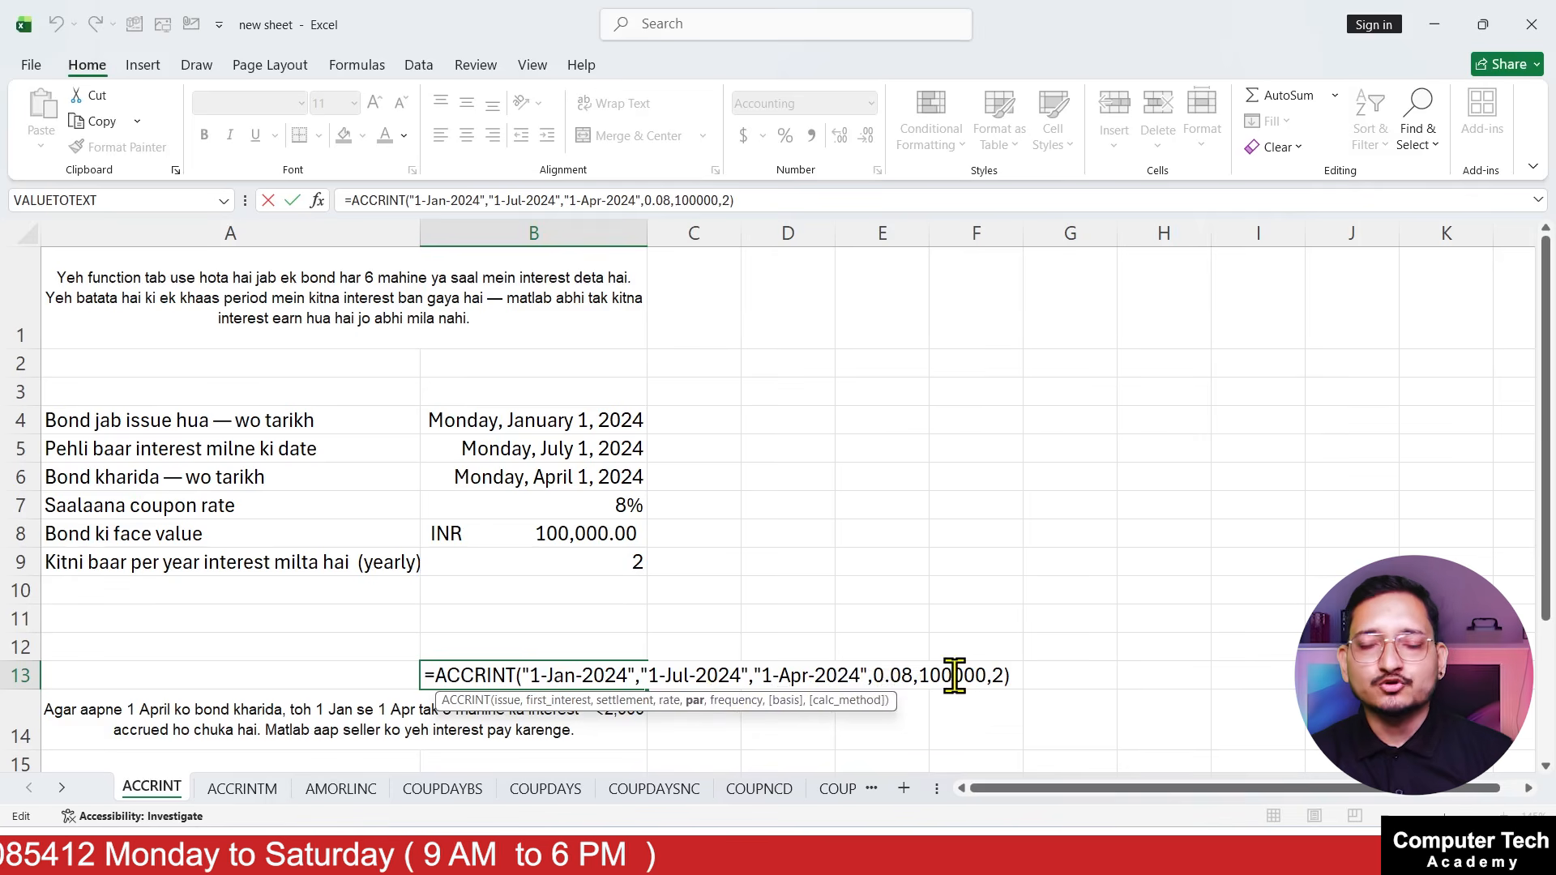
pyautogui.click(1003, 675)
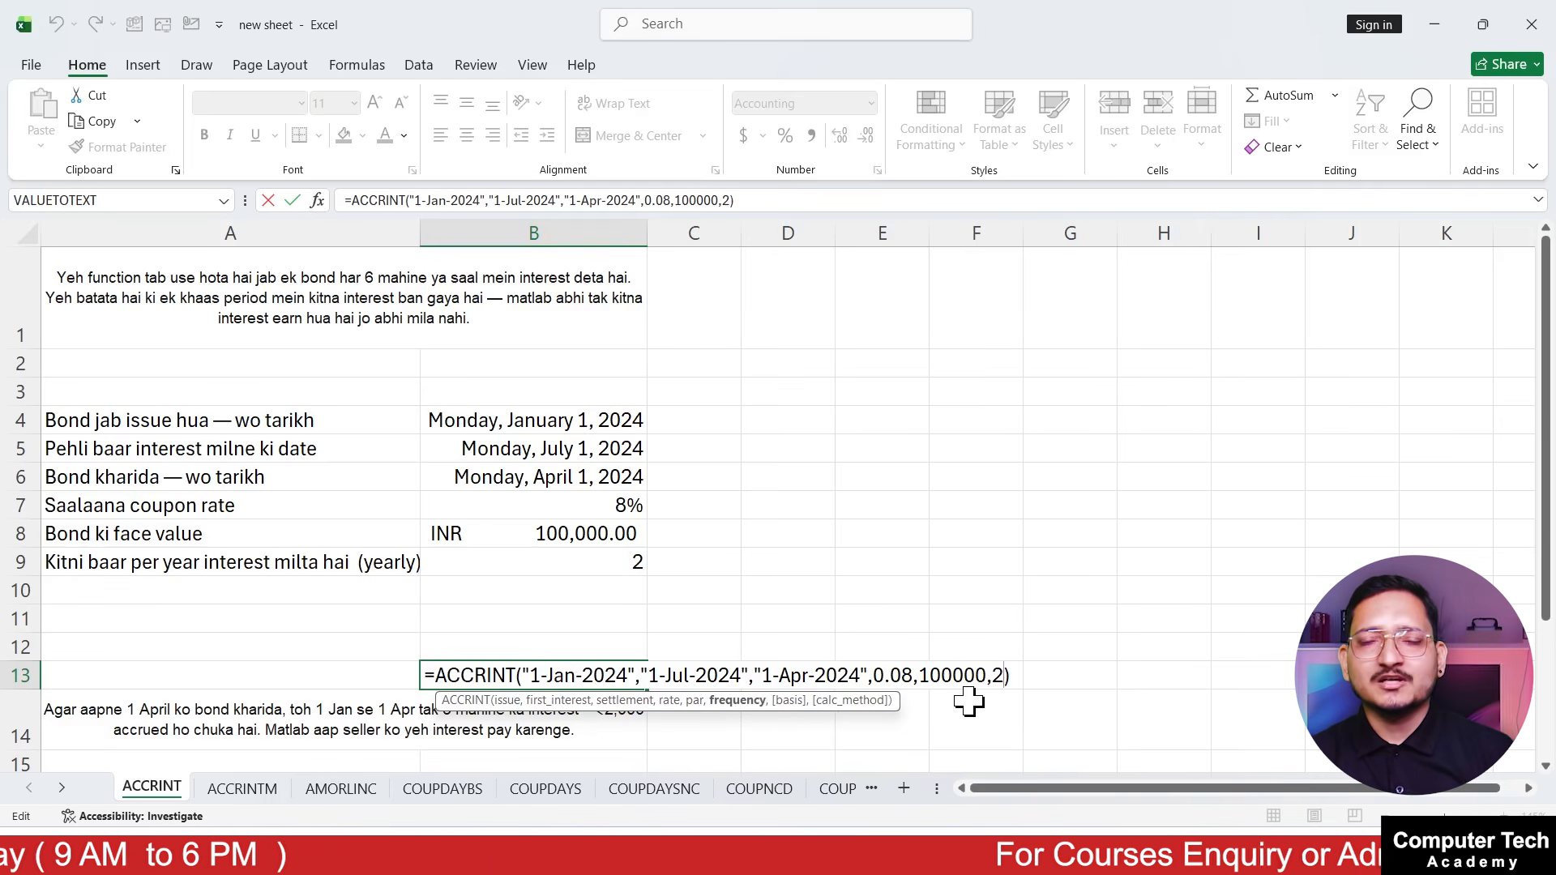
pyautogui.hotkey('ctrl', 'Return')
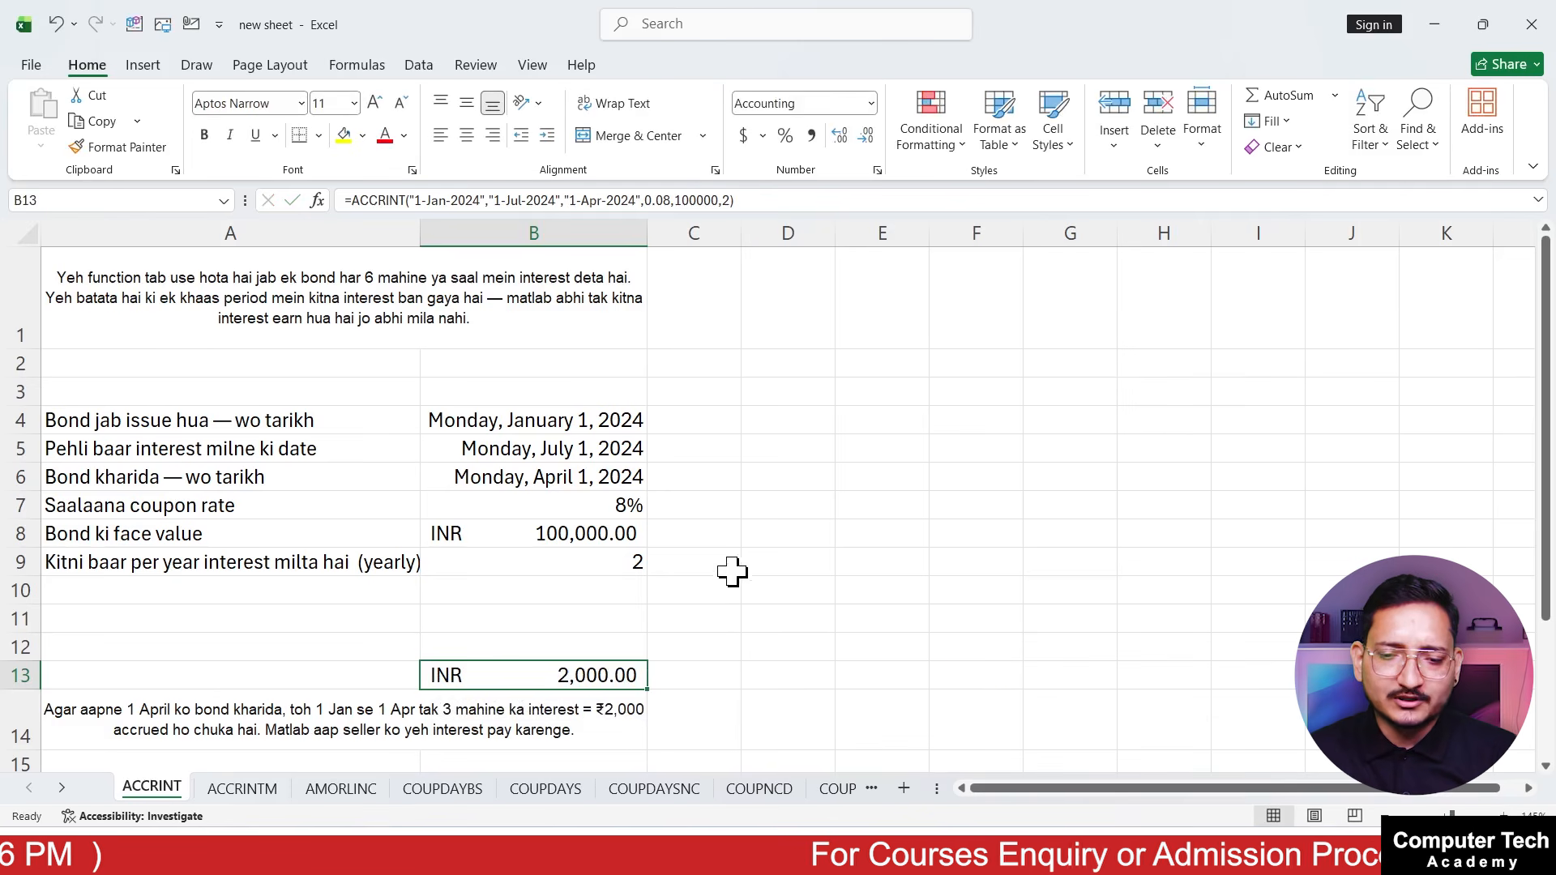
# Begin an ACCRINT formula in D9 using B4 as issue date, B5 as first interest date and B6 as settlement date
pyautogui.click(790, 559)
pyautogui.write('=acc')
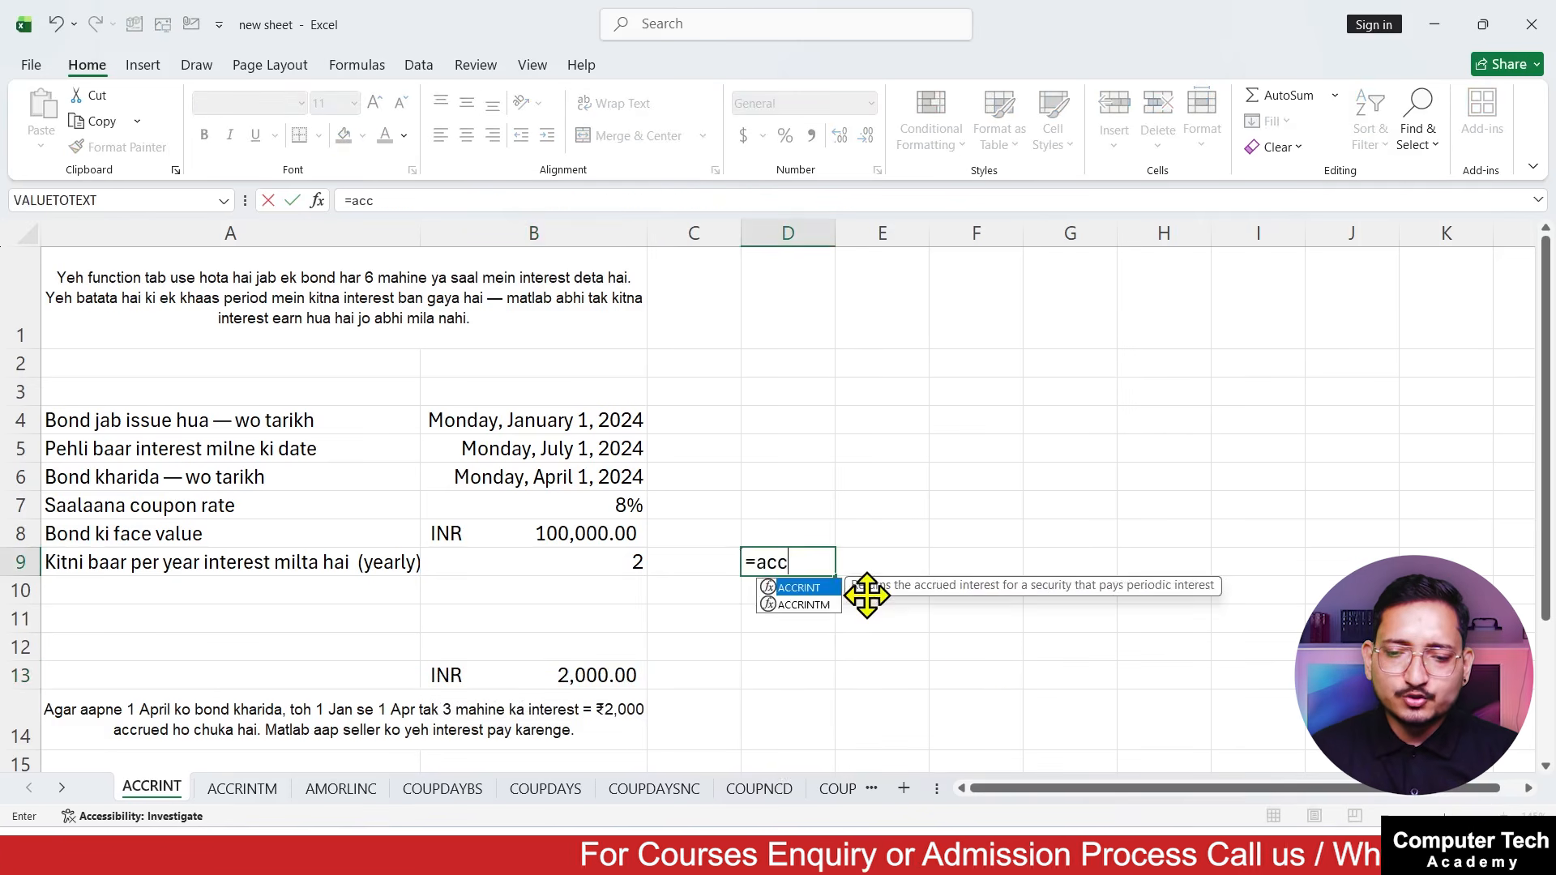
pyautogui.press('Tab')
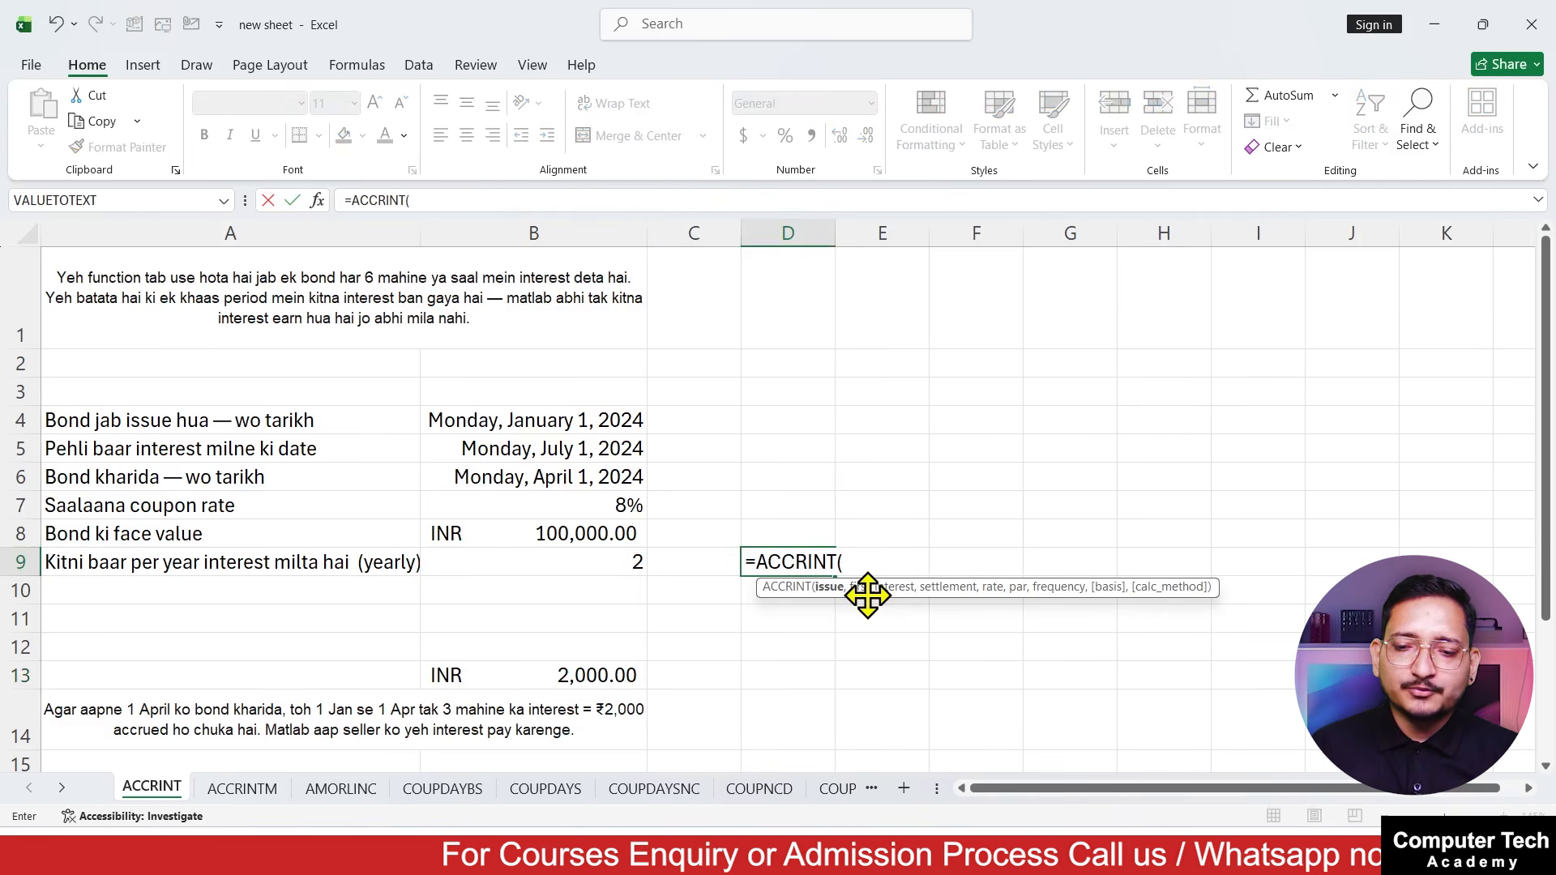
pyautogui.click(624, 423)
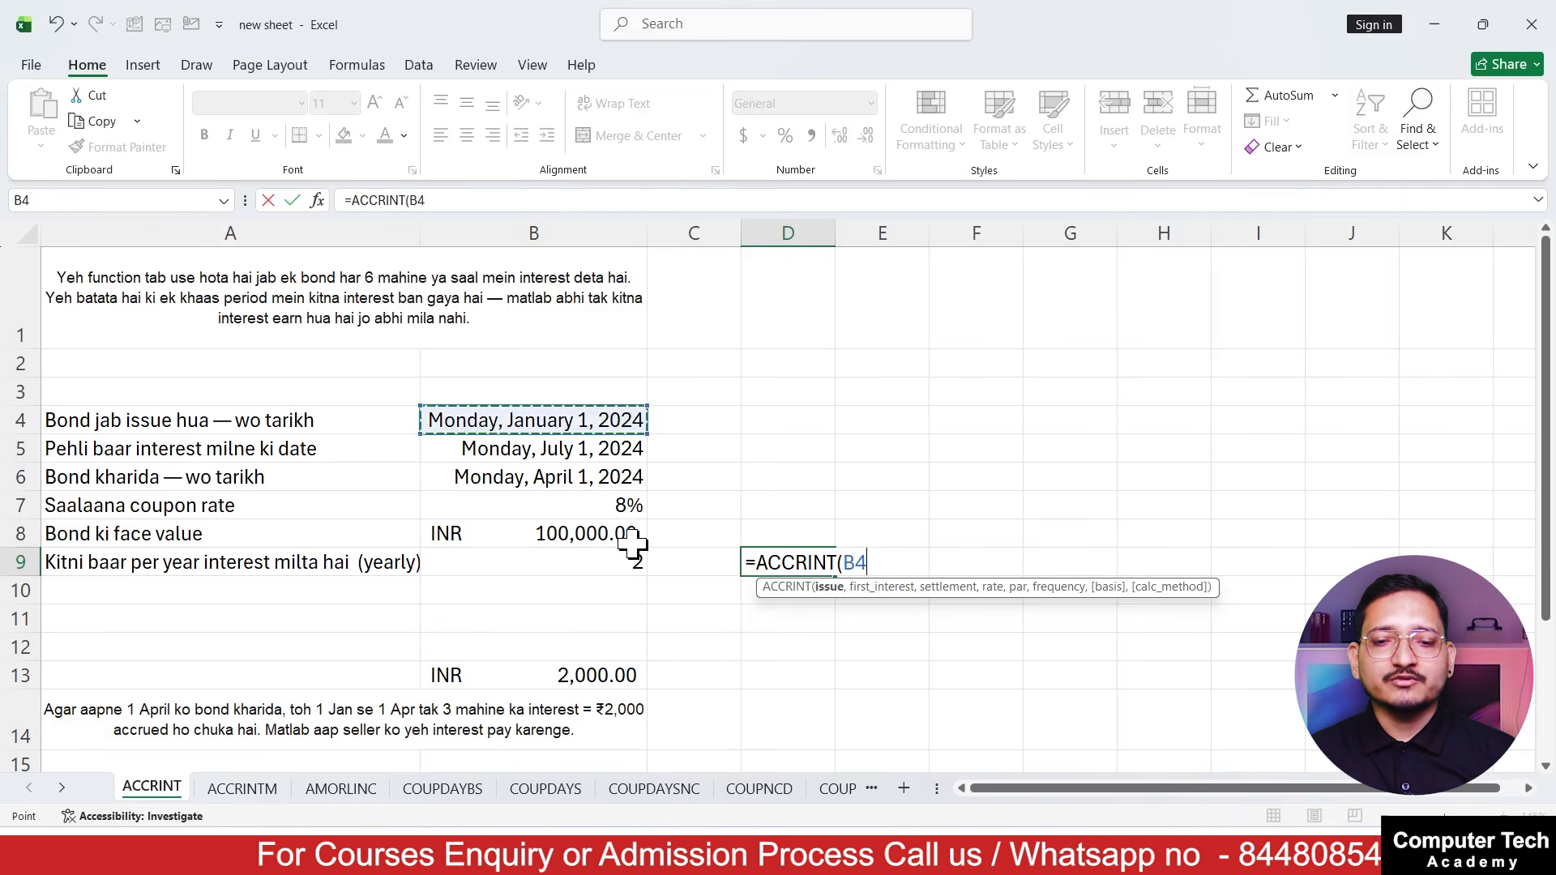
pyautogui.write(',')
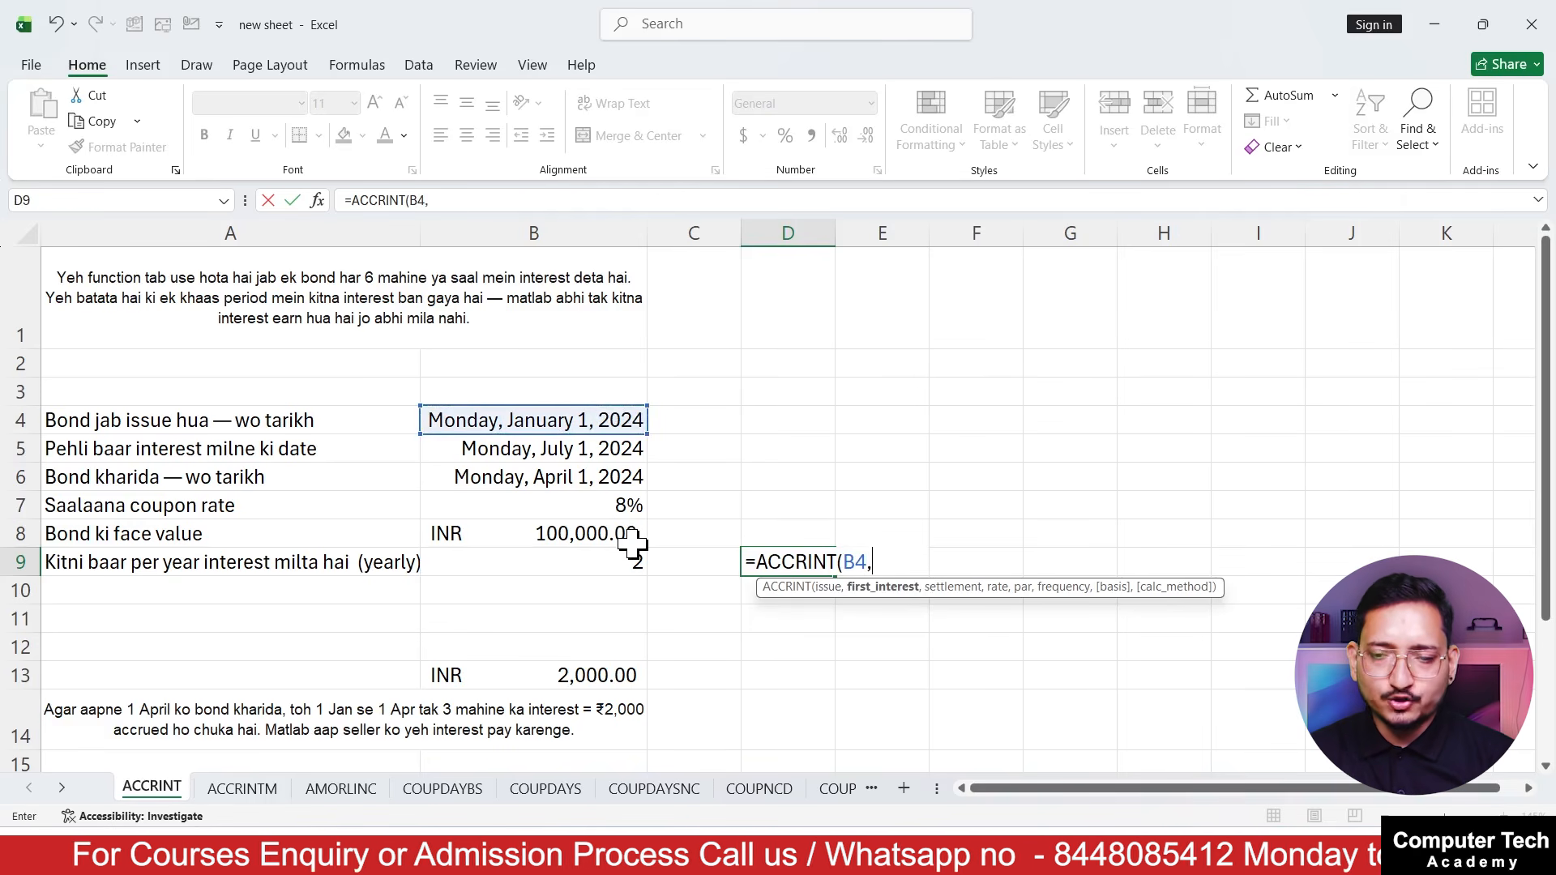
pyautogui.click(600, 452)
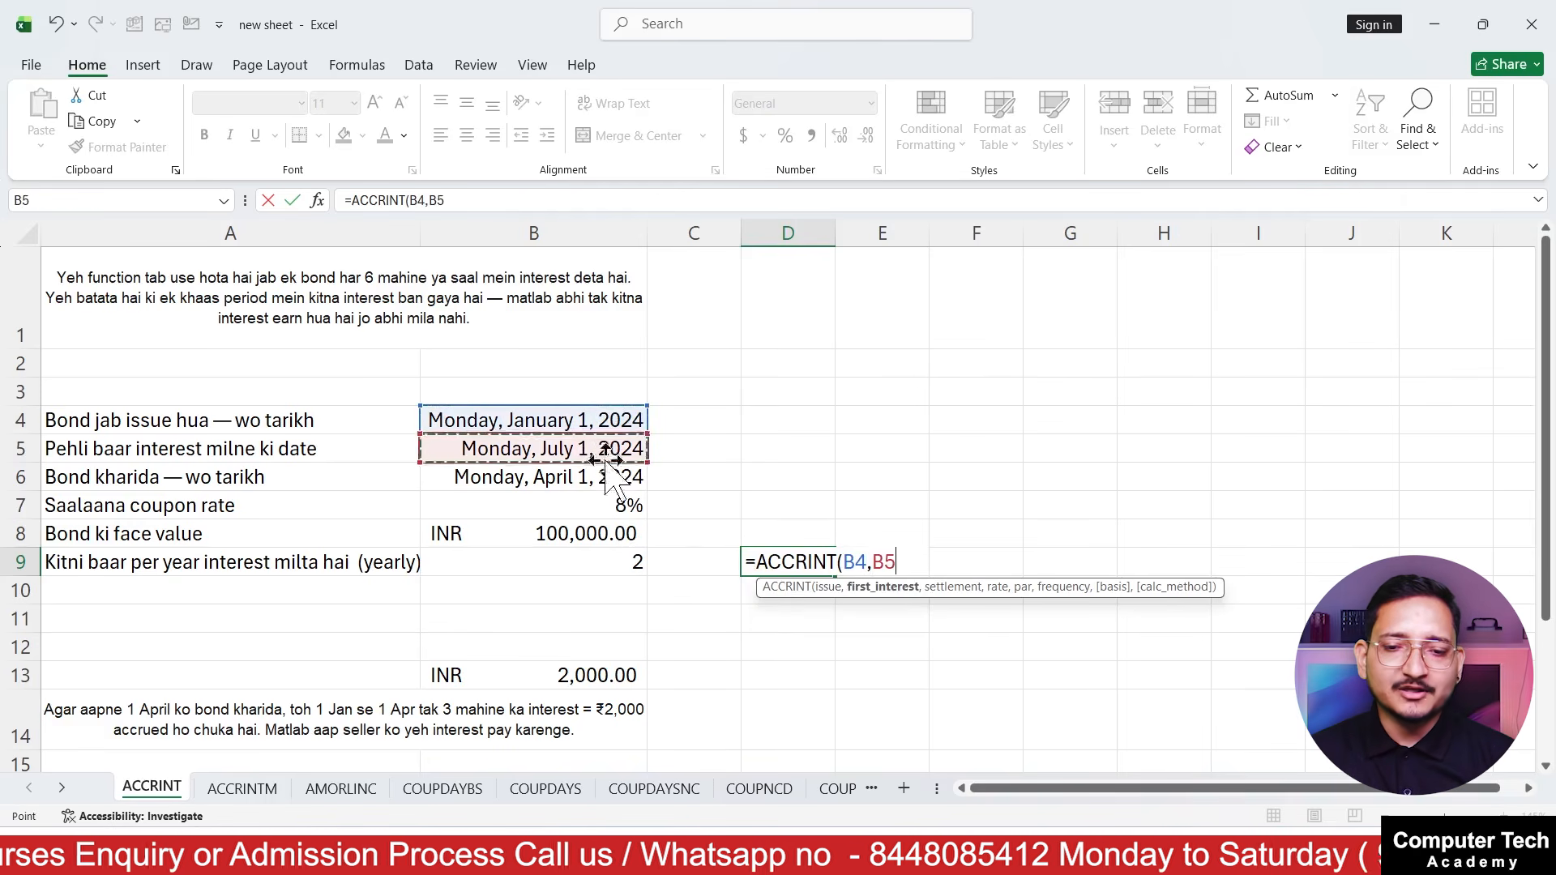
pyautogui.write(',')
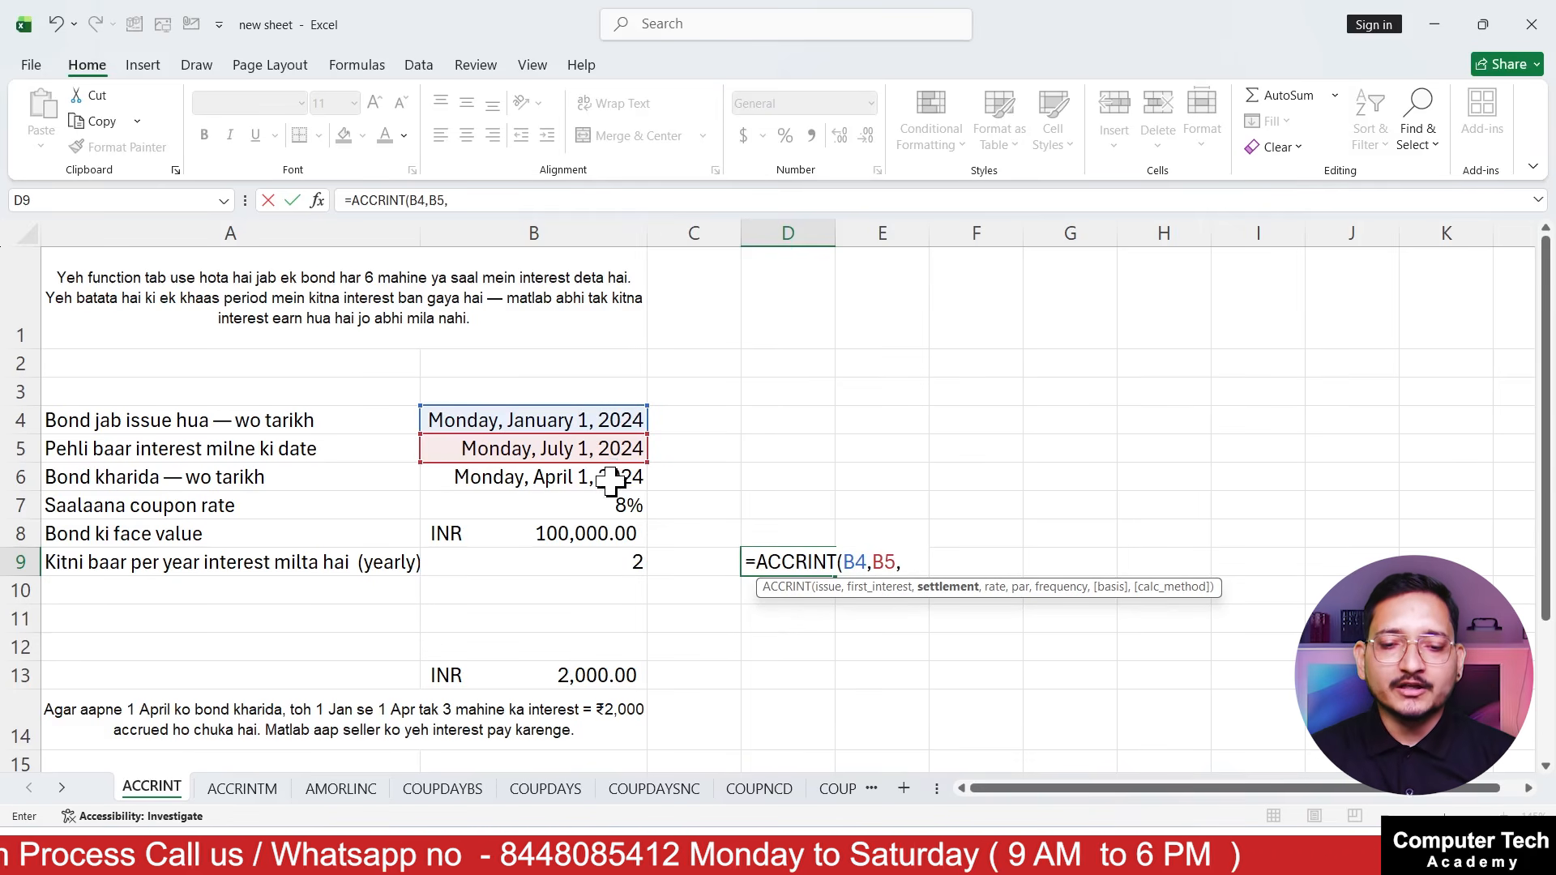
pyautogui.click(610, 481)
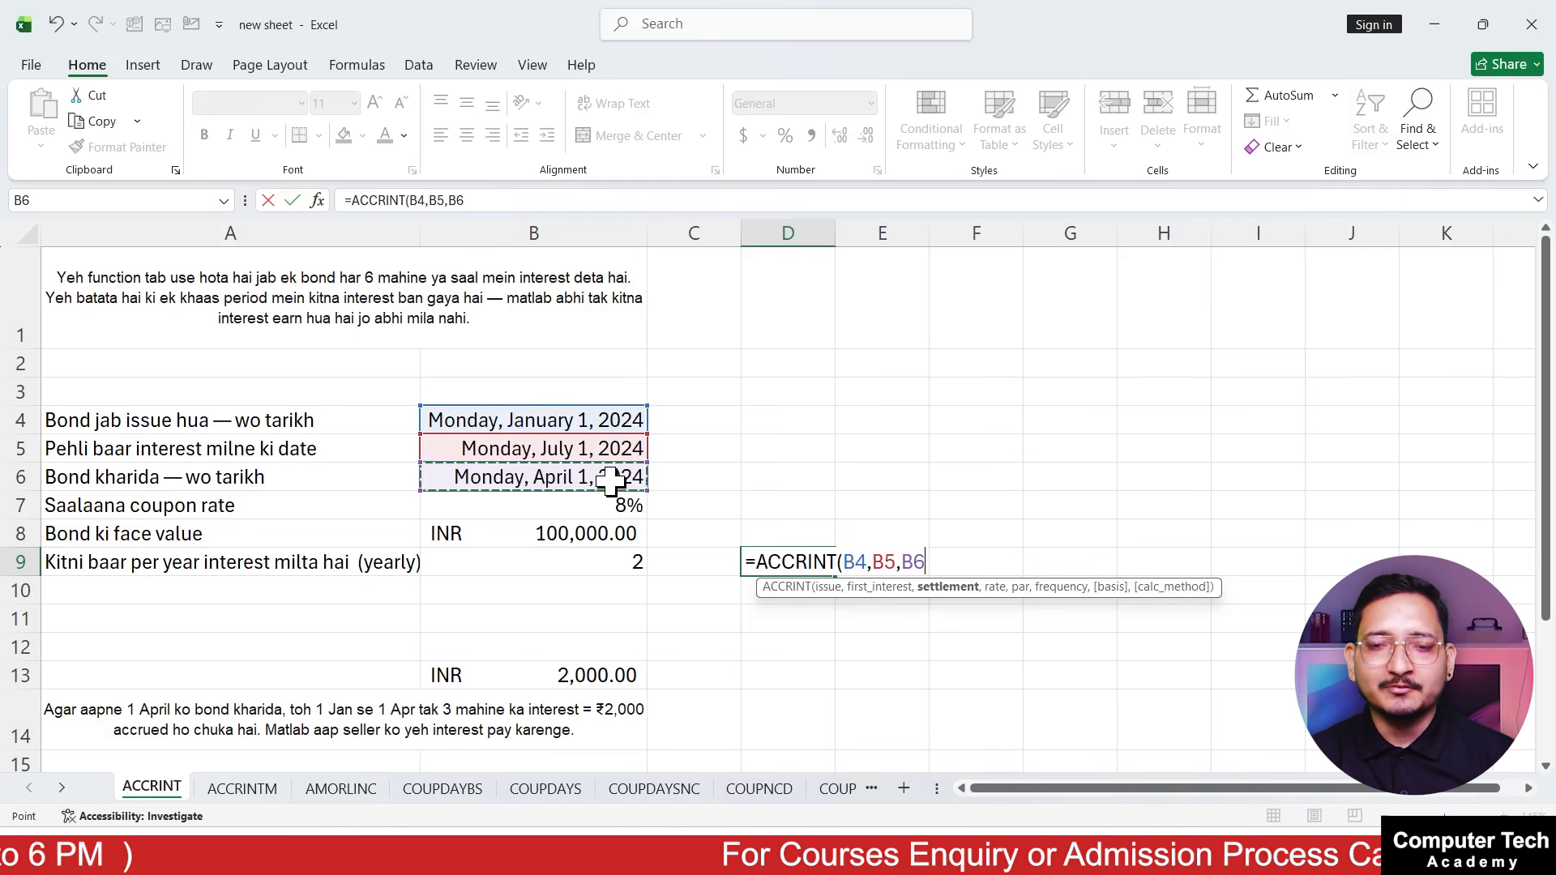
pyautogui.write(',')
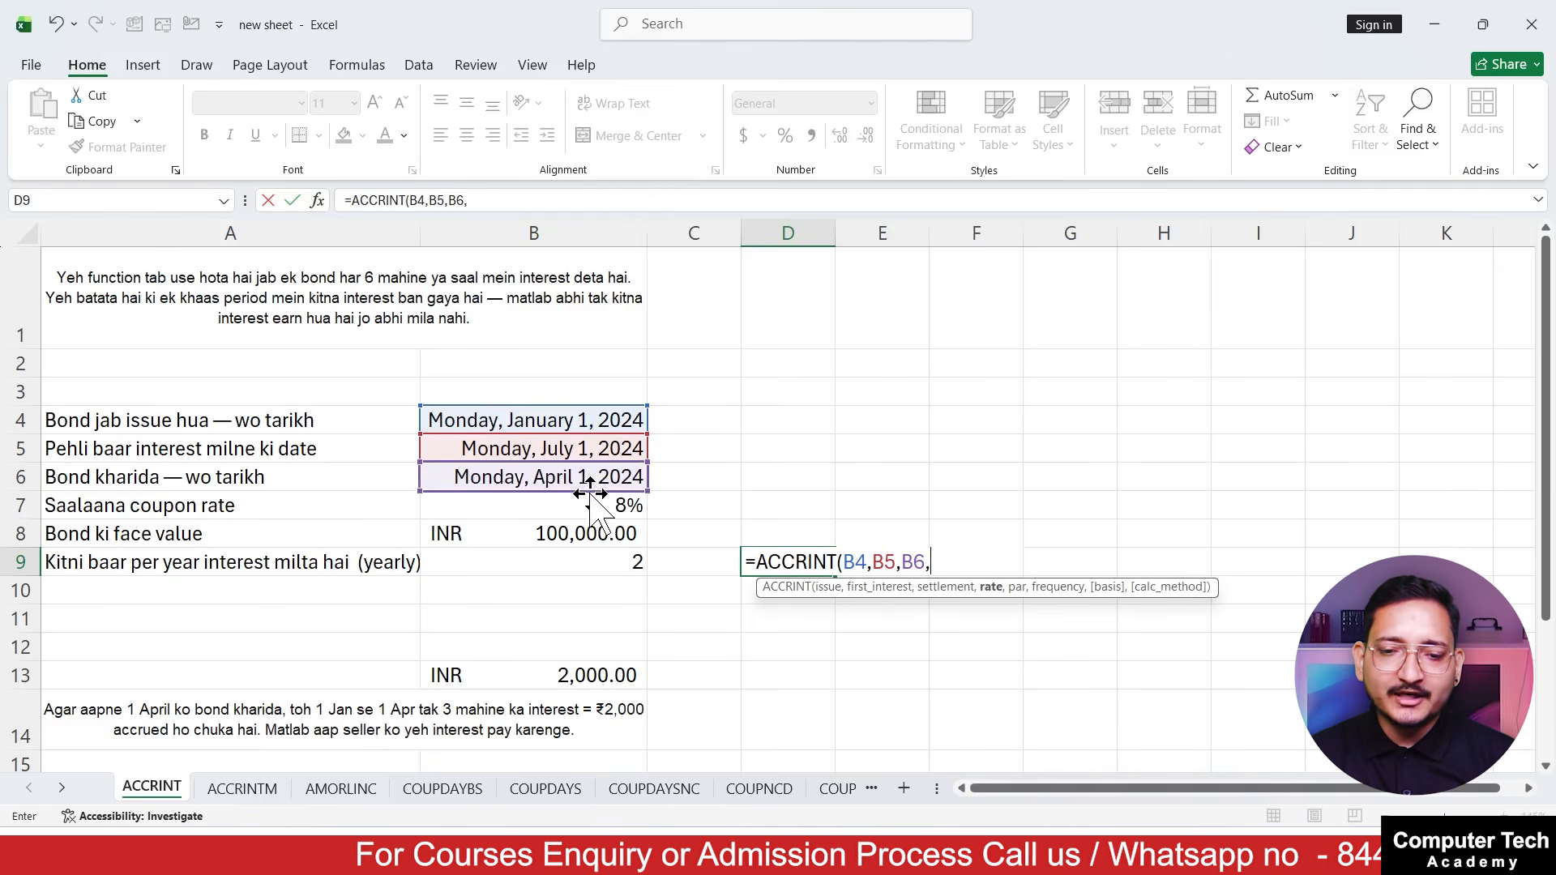
# Complete the D9 ACCRINT formula with B7 as rate, B8 as par and B9 as frequency
pyautogui.click(585, 503)
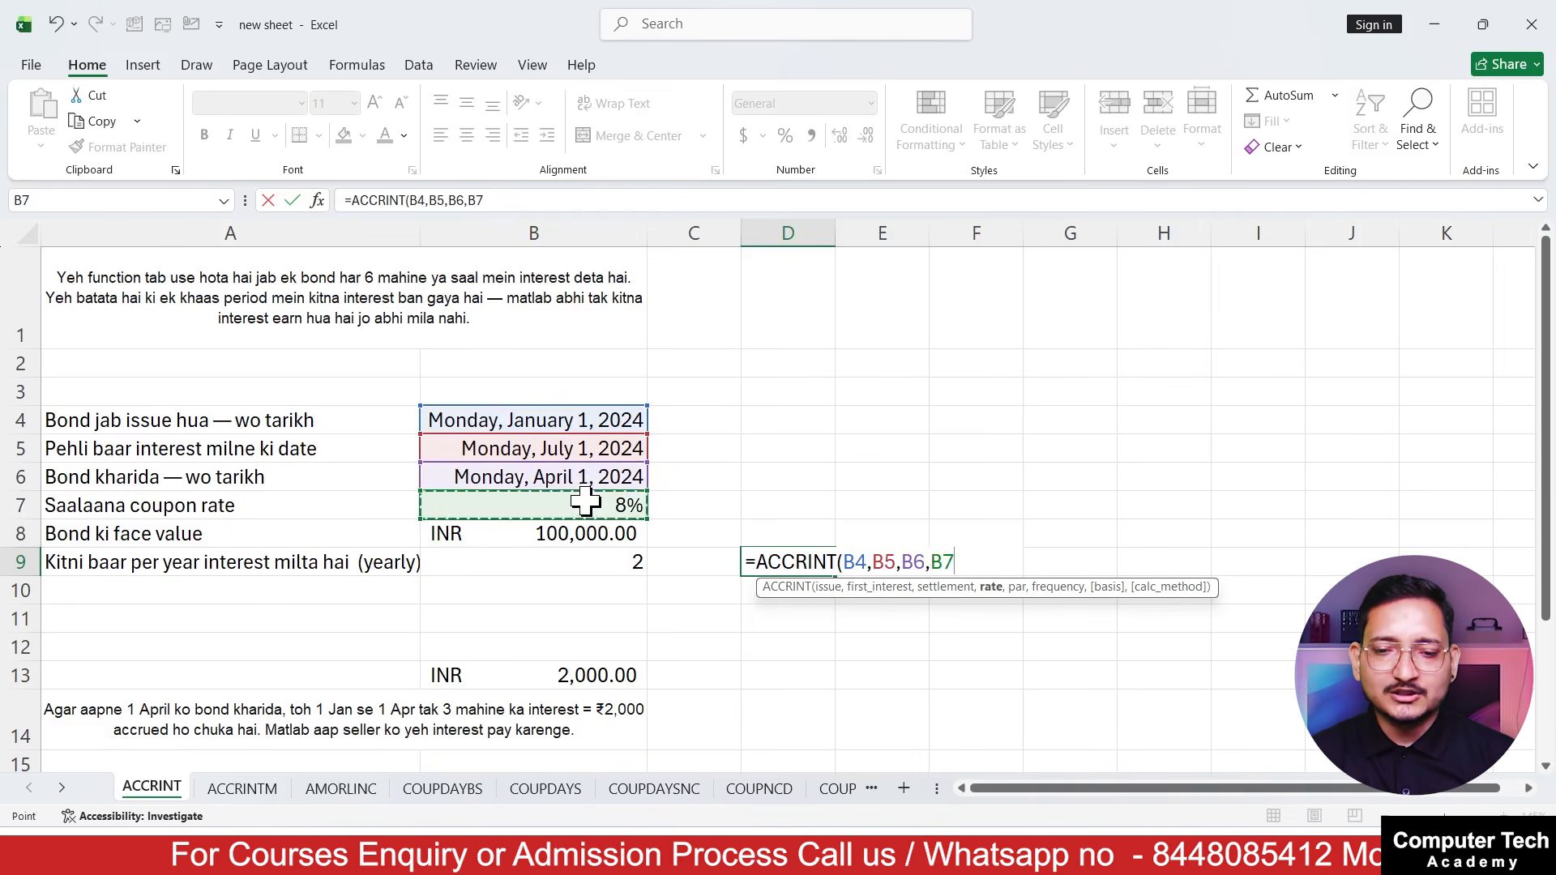
pyautogui.write(',')
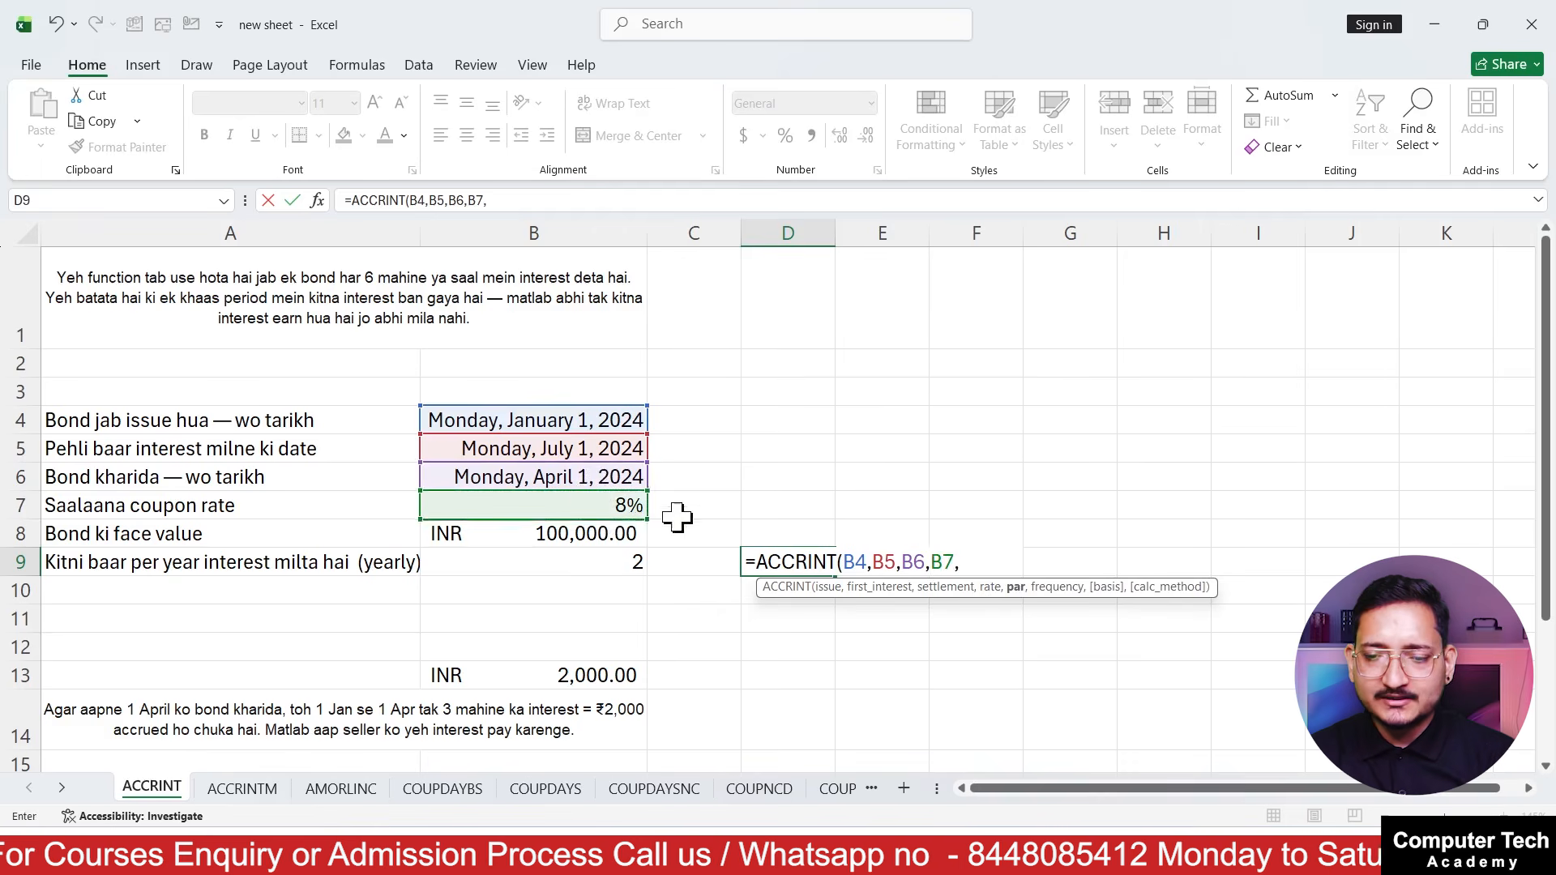
pyautogui.click(591, 534)
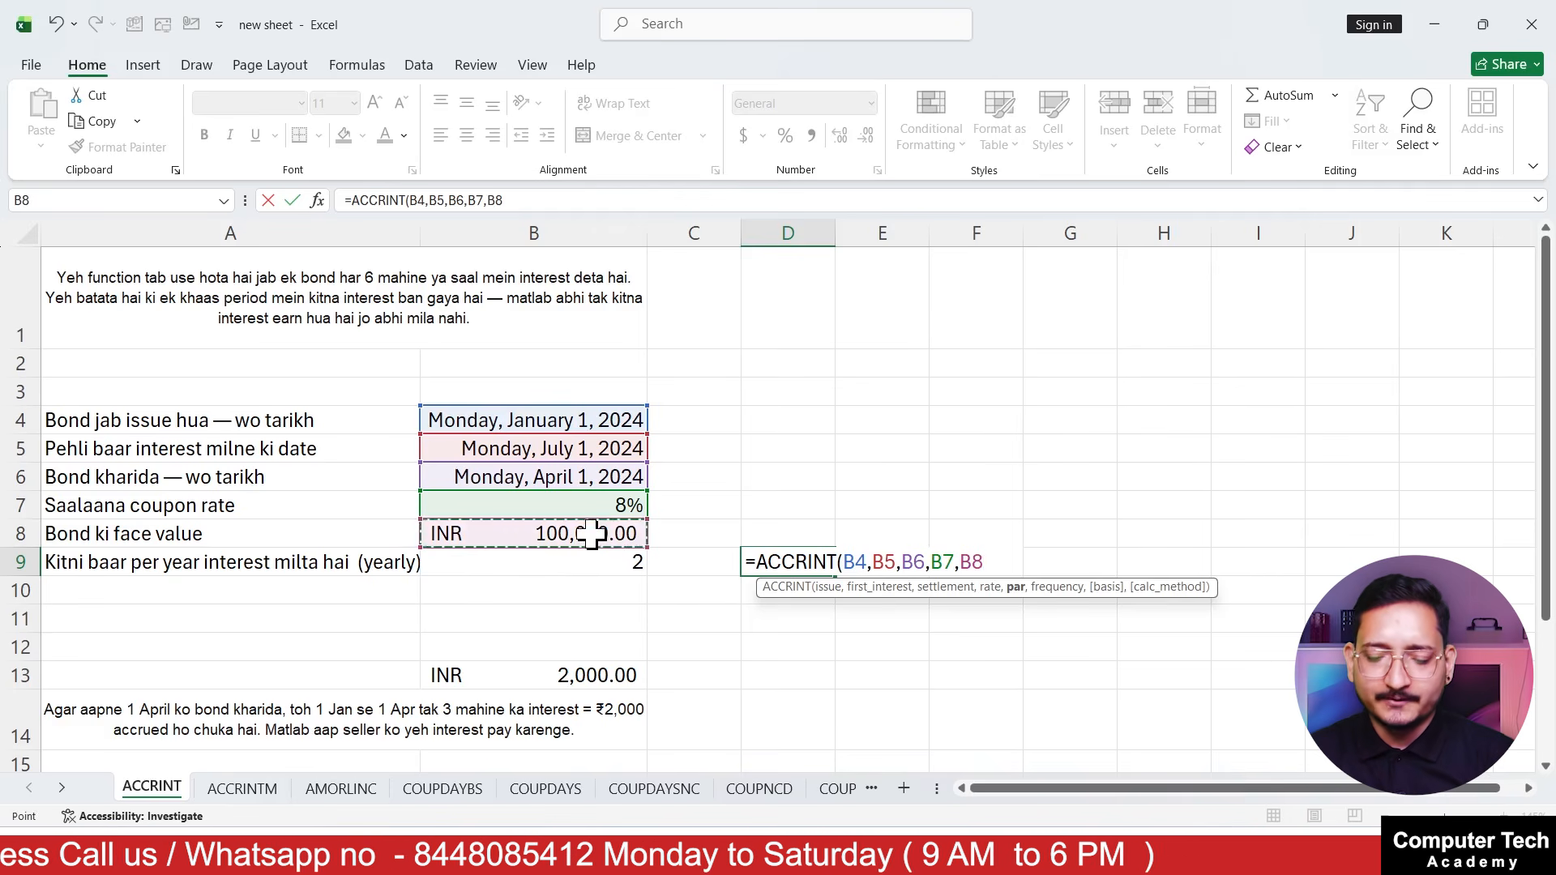
pyautogui.write(',')
pyautogui.click(597, 570)
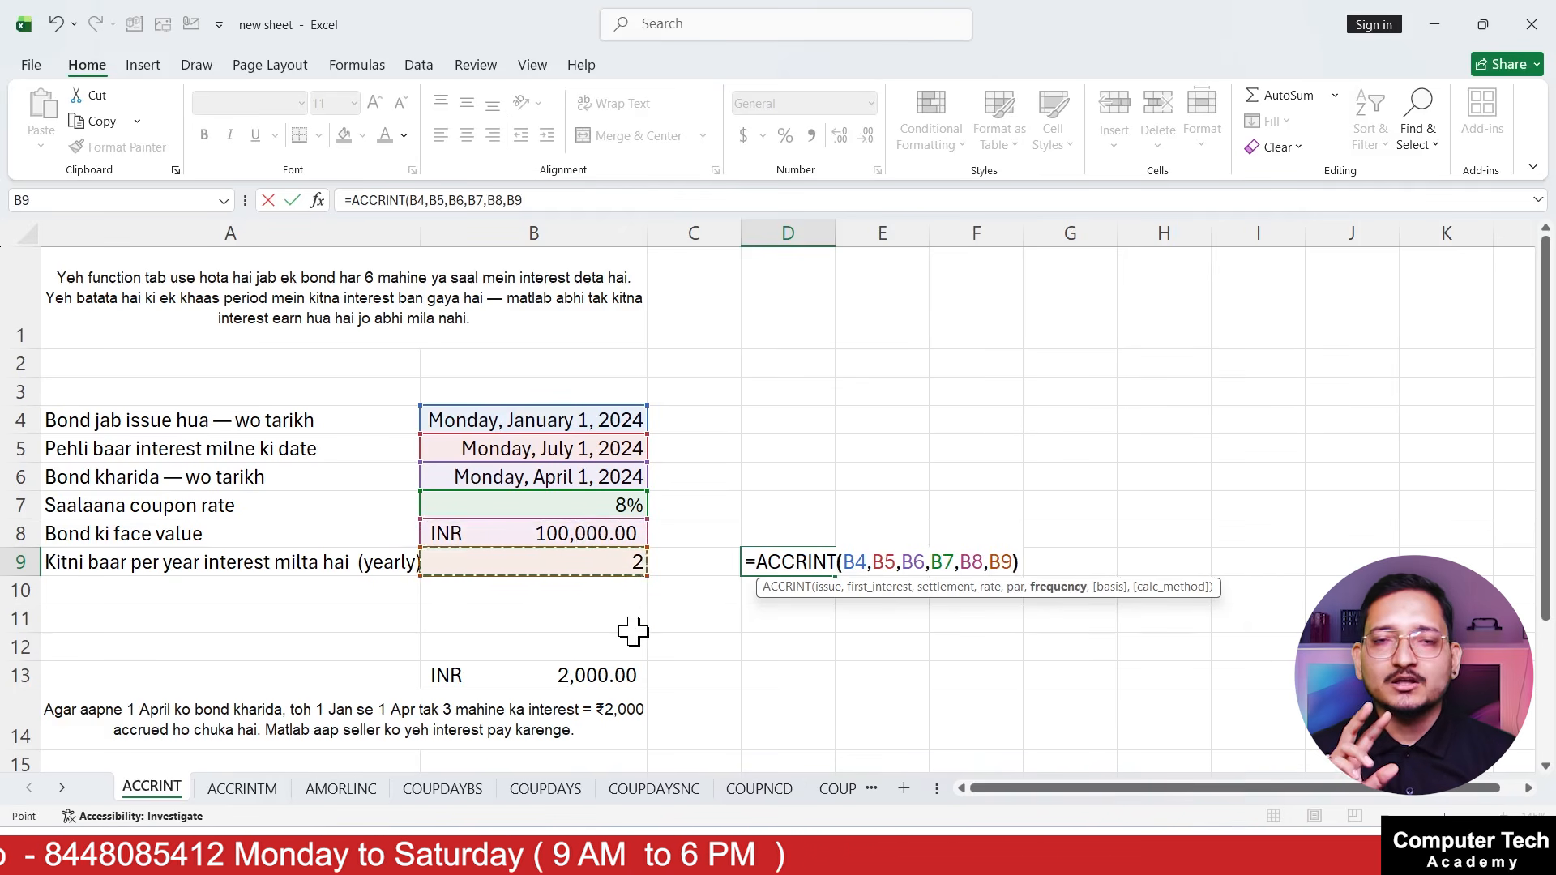
pyautogui.write(')')
pyautogui.press('Return')
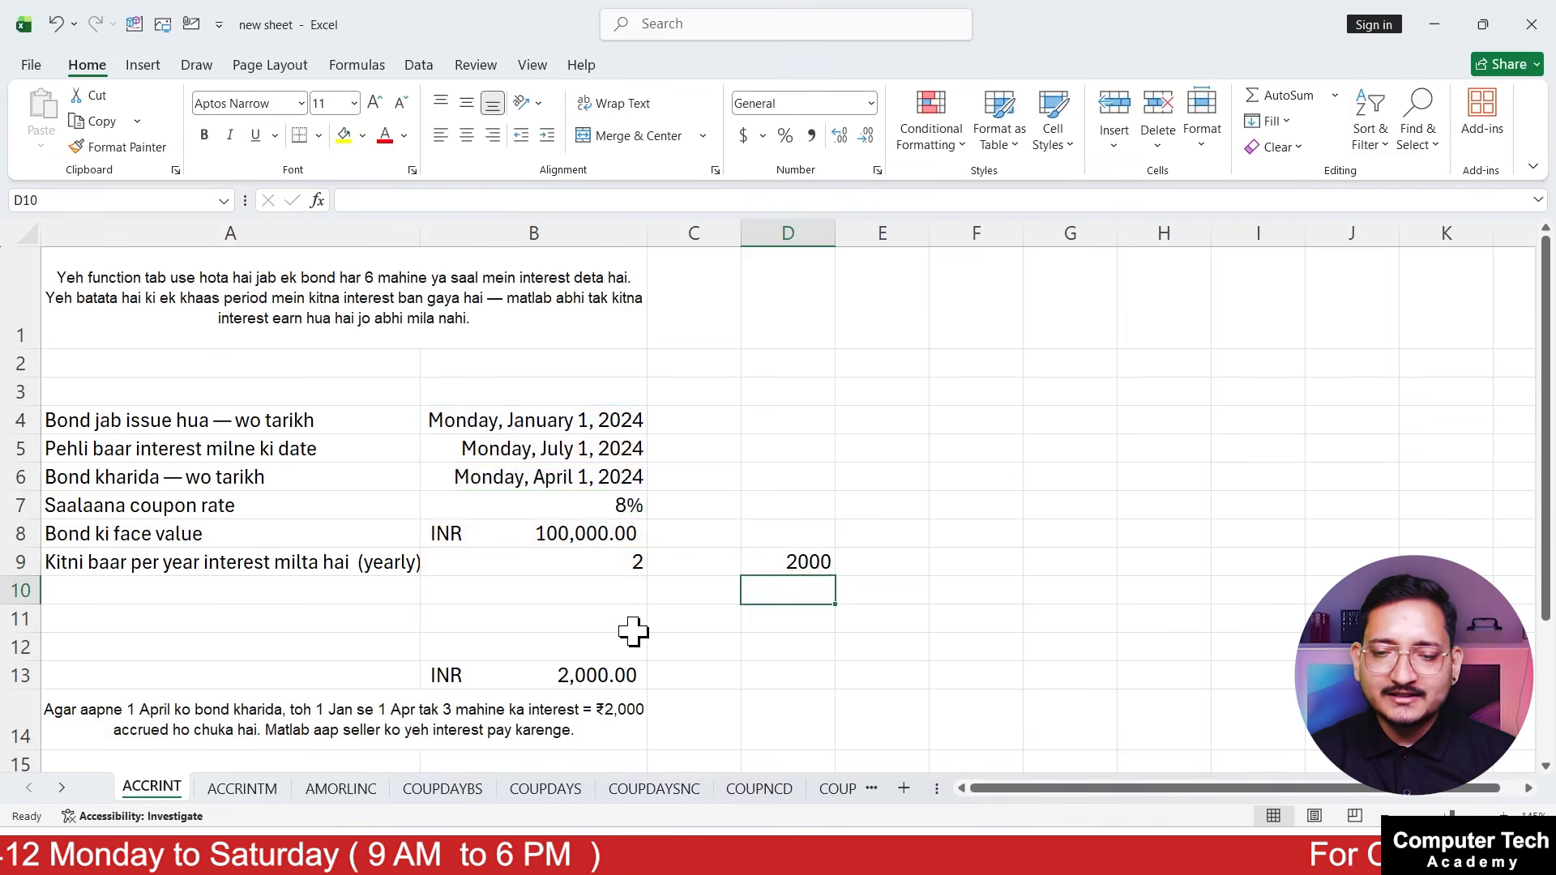
# Check the ACCRINT formula and result in D9 against the bond dates in B4 to B6
pyautogui.click(786, 565)
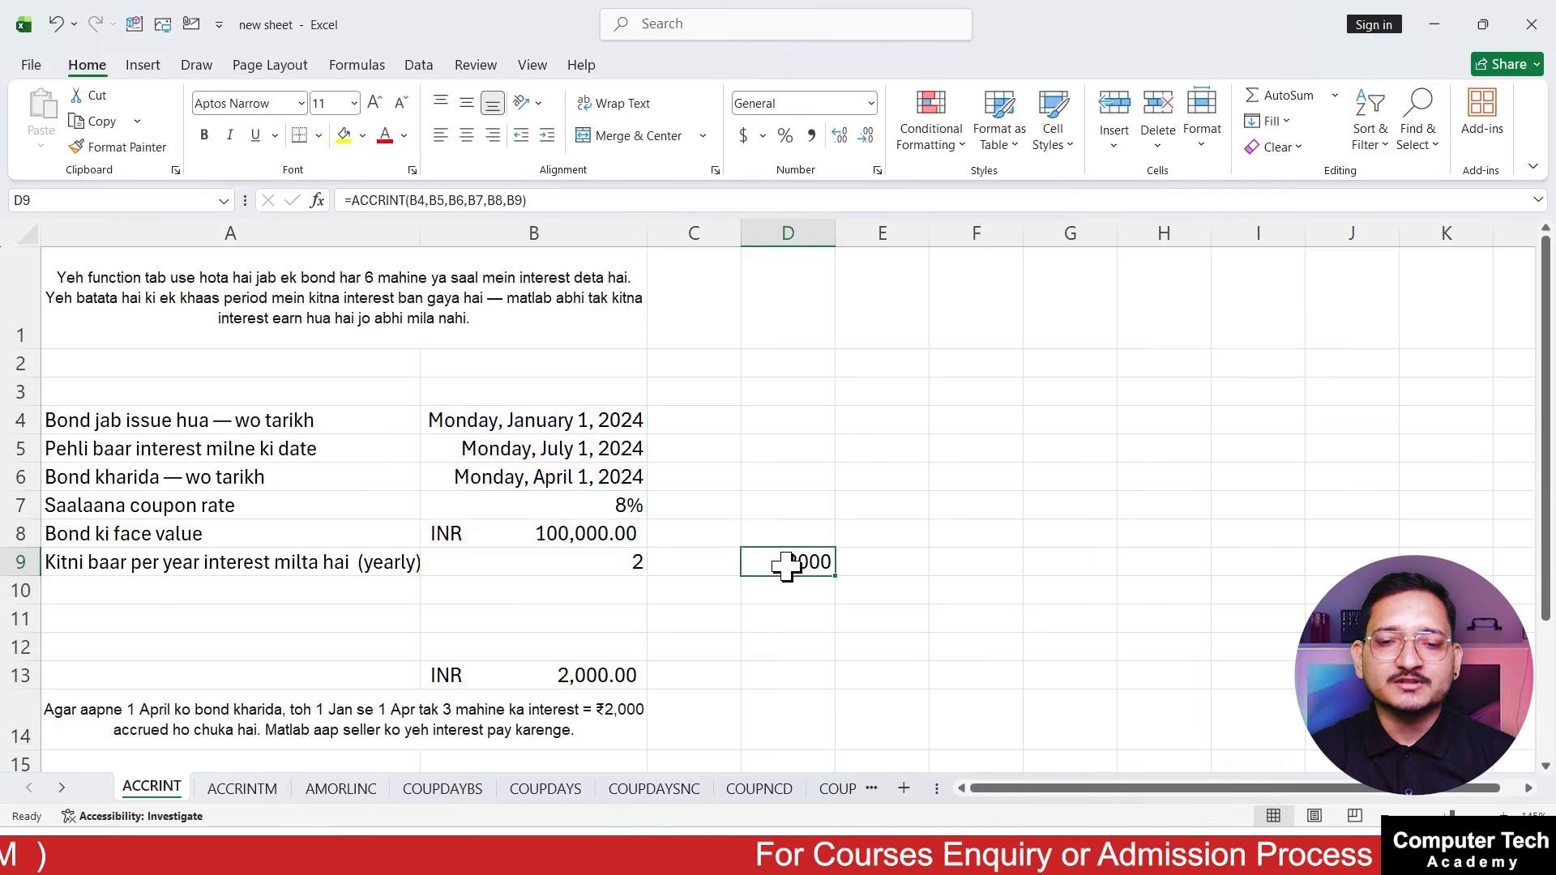
pyautogui.moveTo(622, 418); pyautogui.dragTo(705, 475)
pyautogui.click(650, 452)
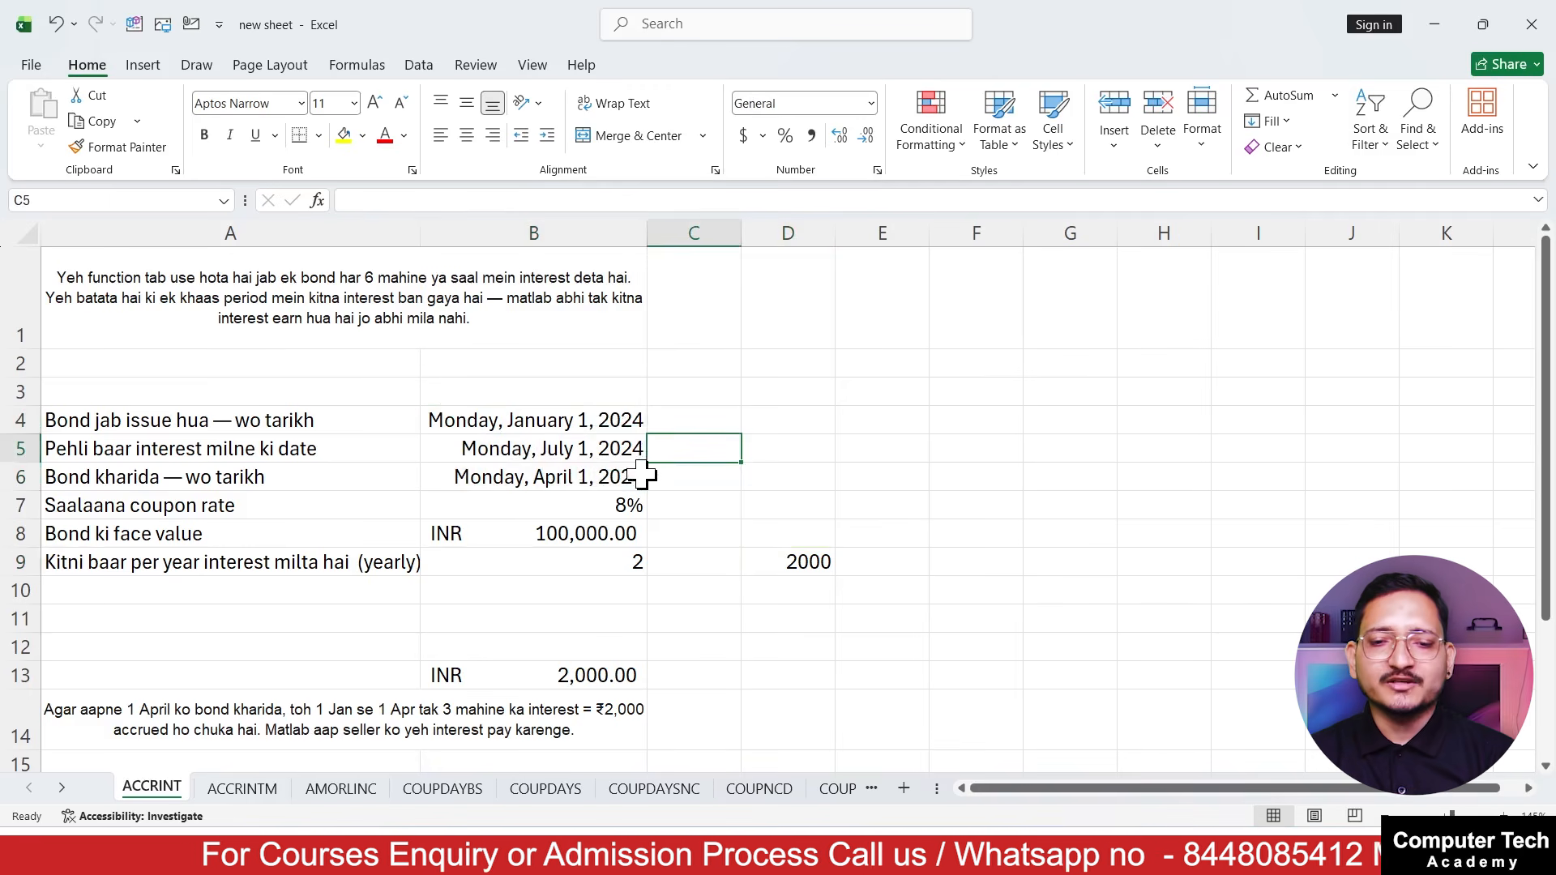
pyautogui.click(776, 577)
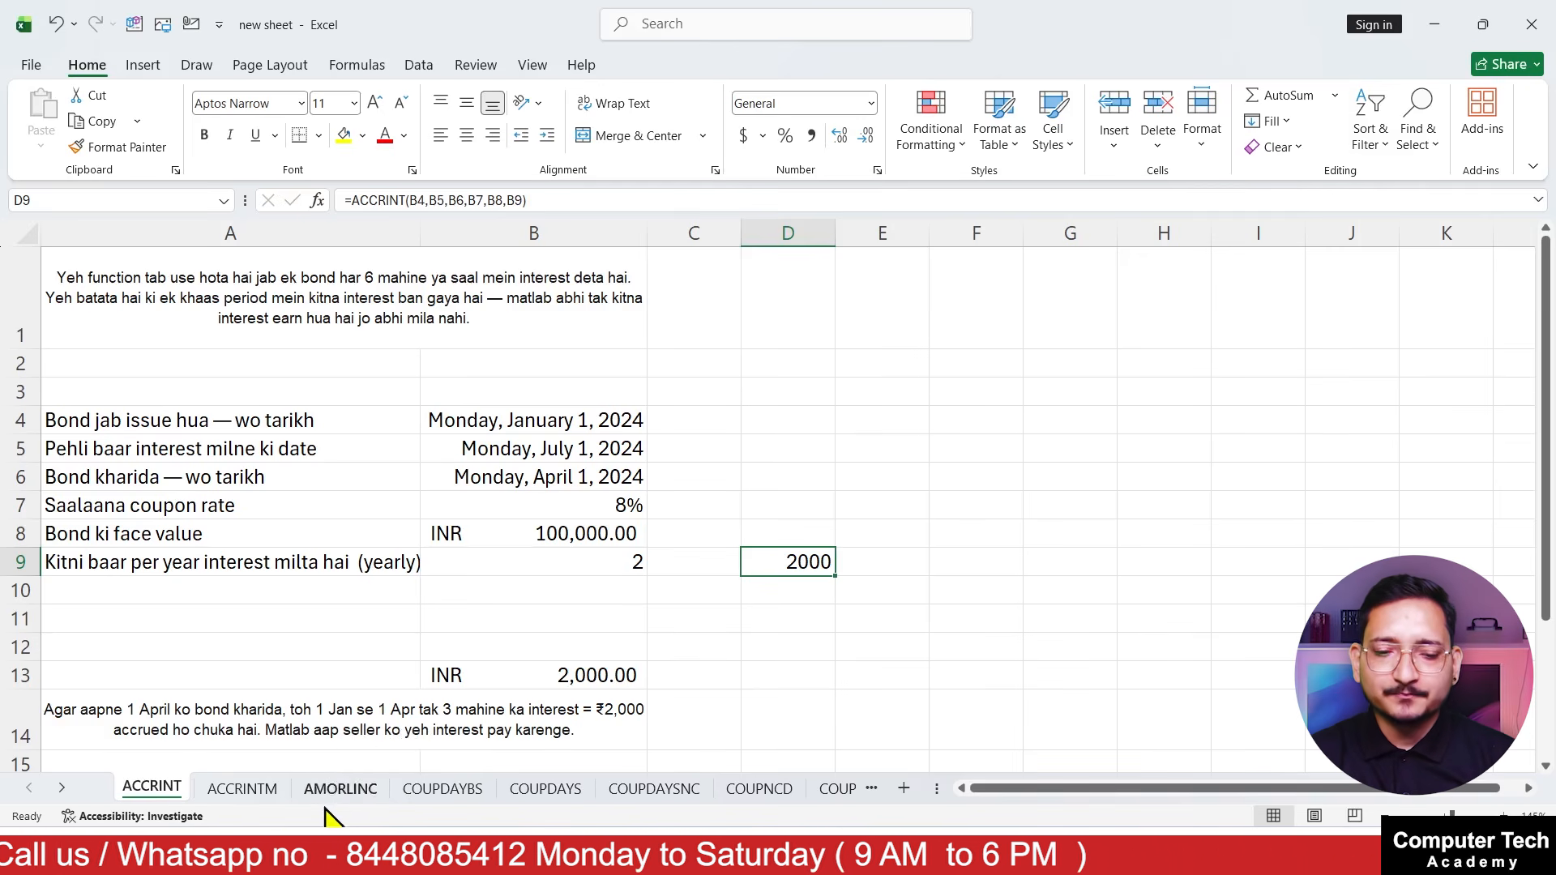
# Review the bond inputs in rows 3 to 6 of the ACCRINTM sheet and inspect the existing formula in B9, leaving it as it is
pyautogui.click(243, 788)
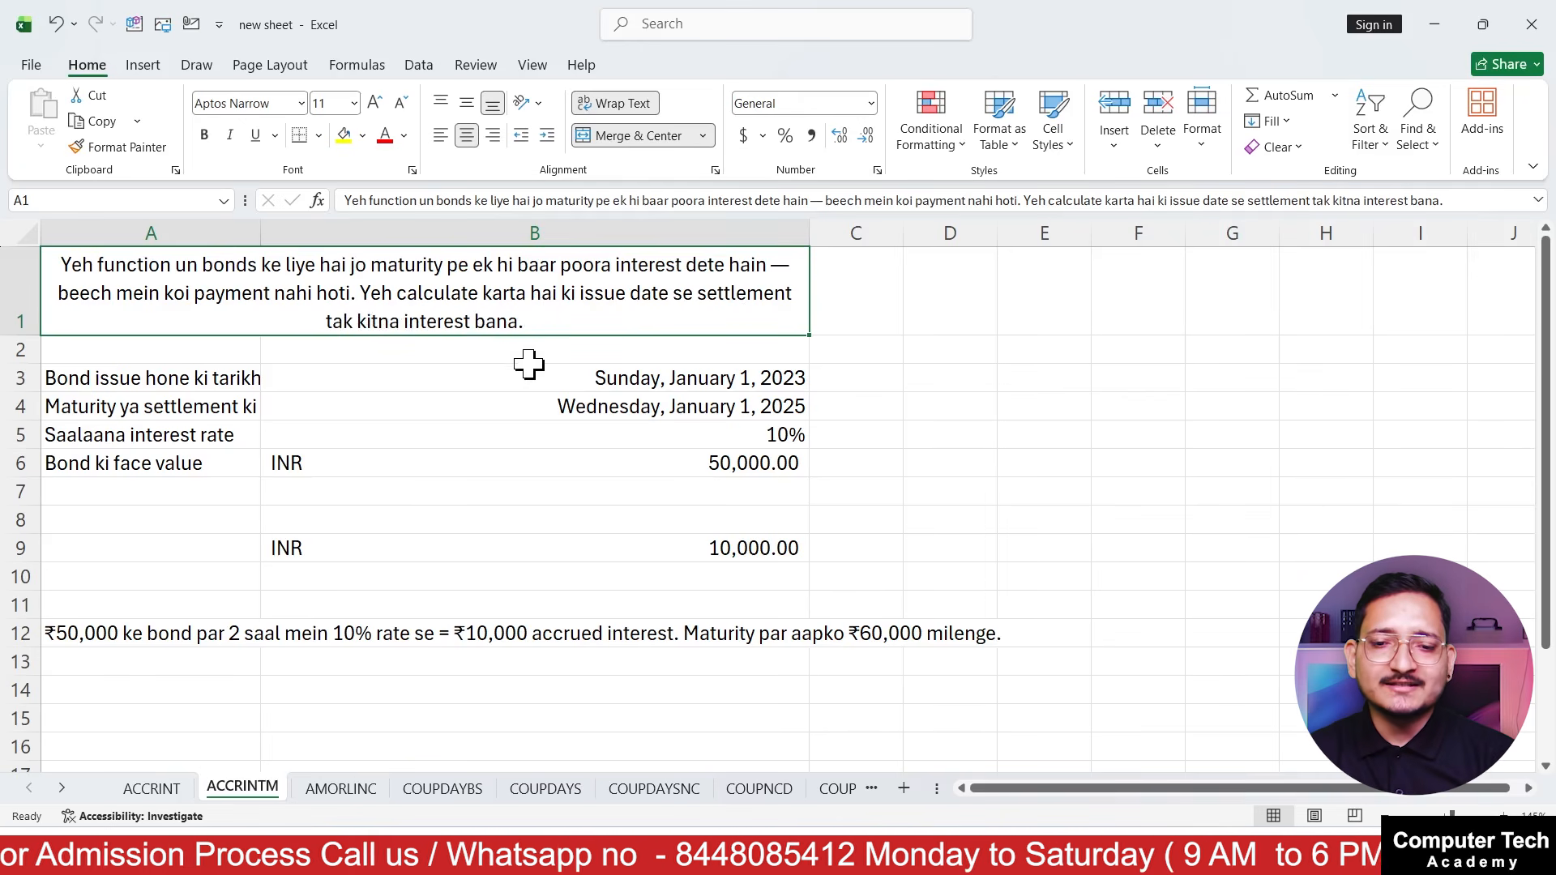
pyautogui.click(476, 378)
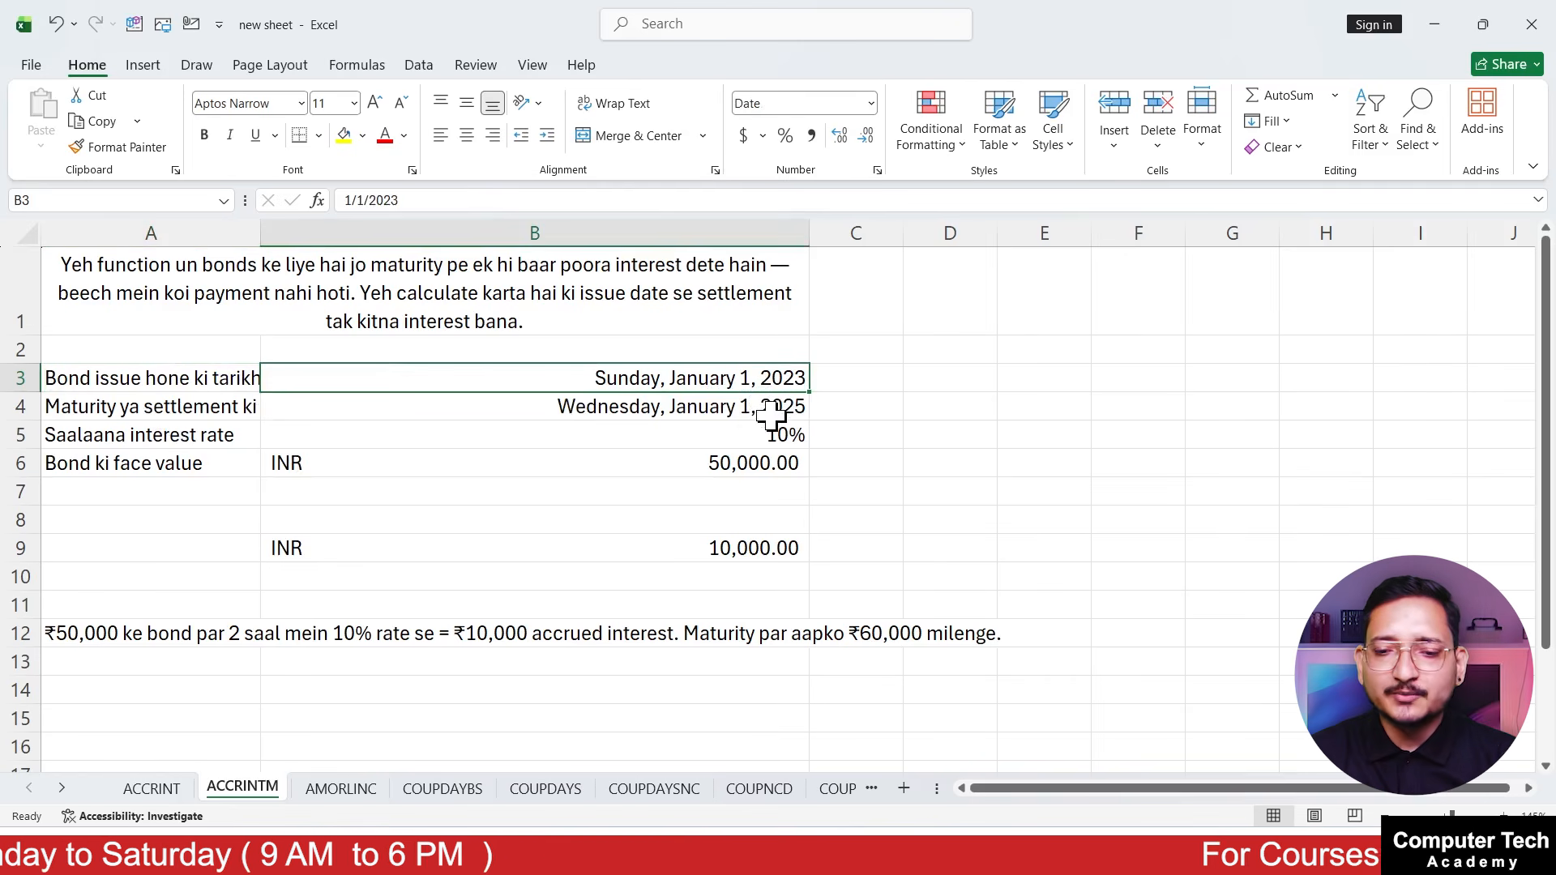
pyautogui.click(161, 437)
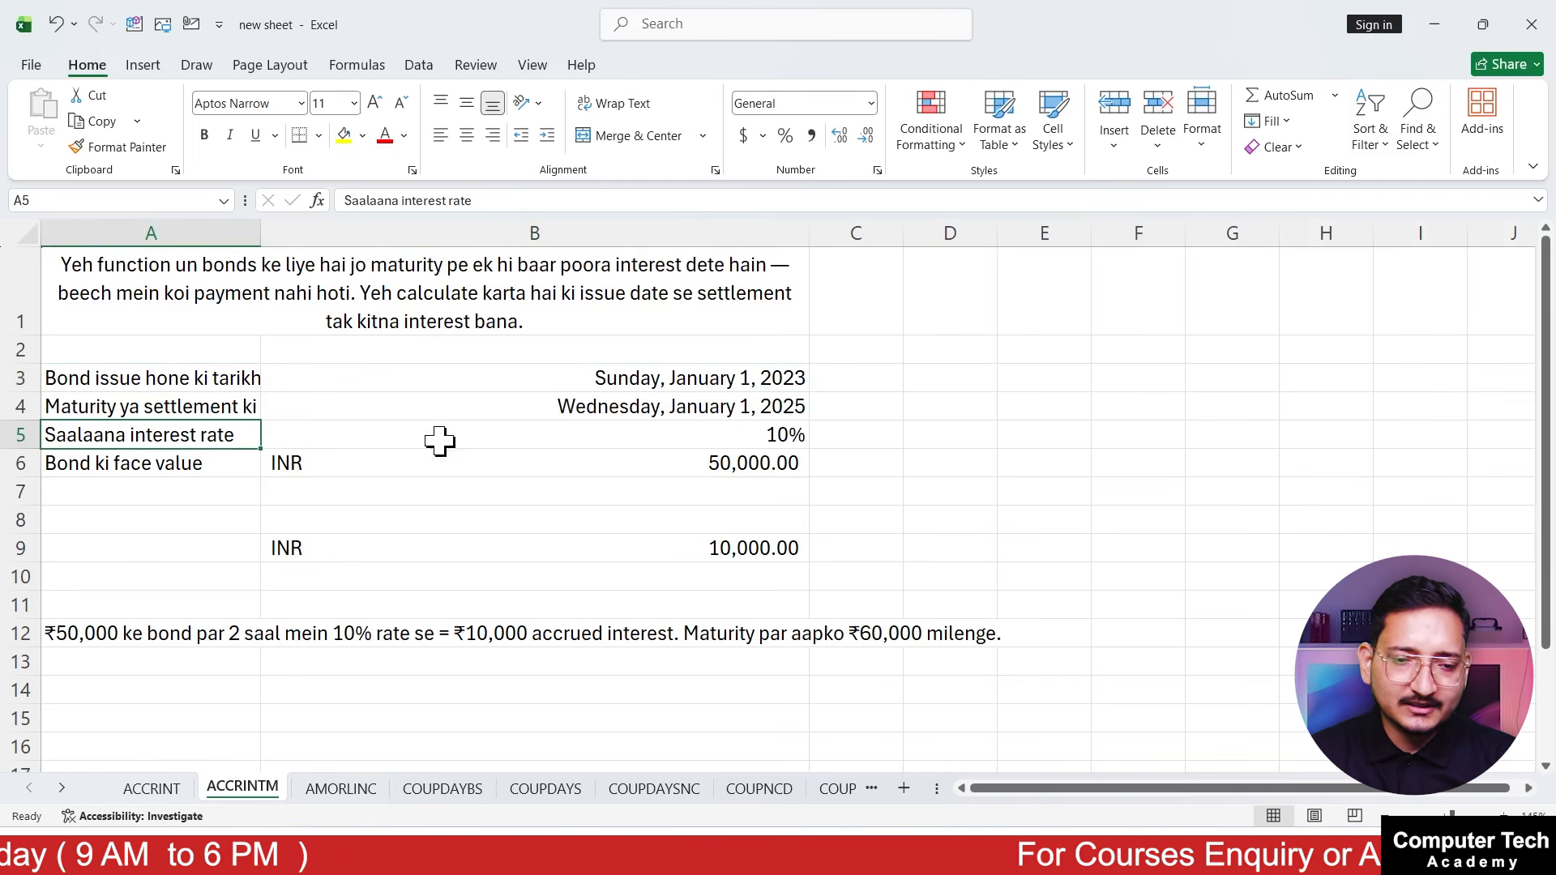
pyautogui.click(512, 435)
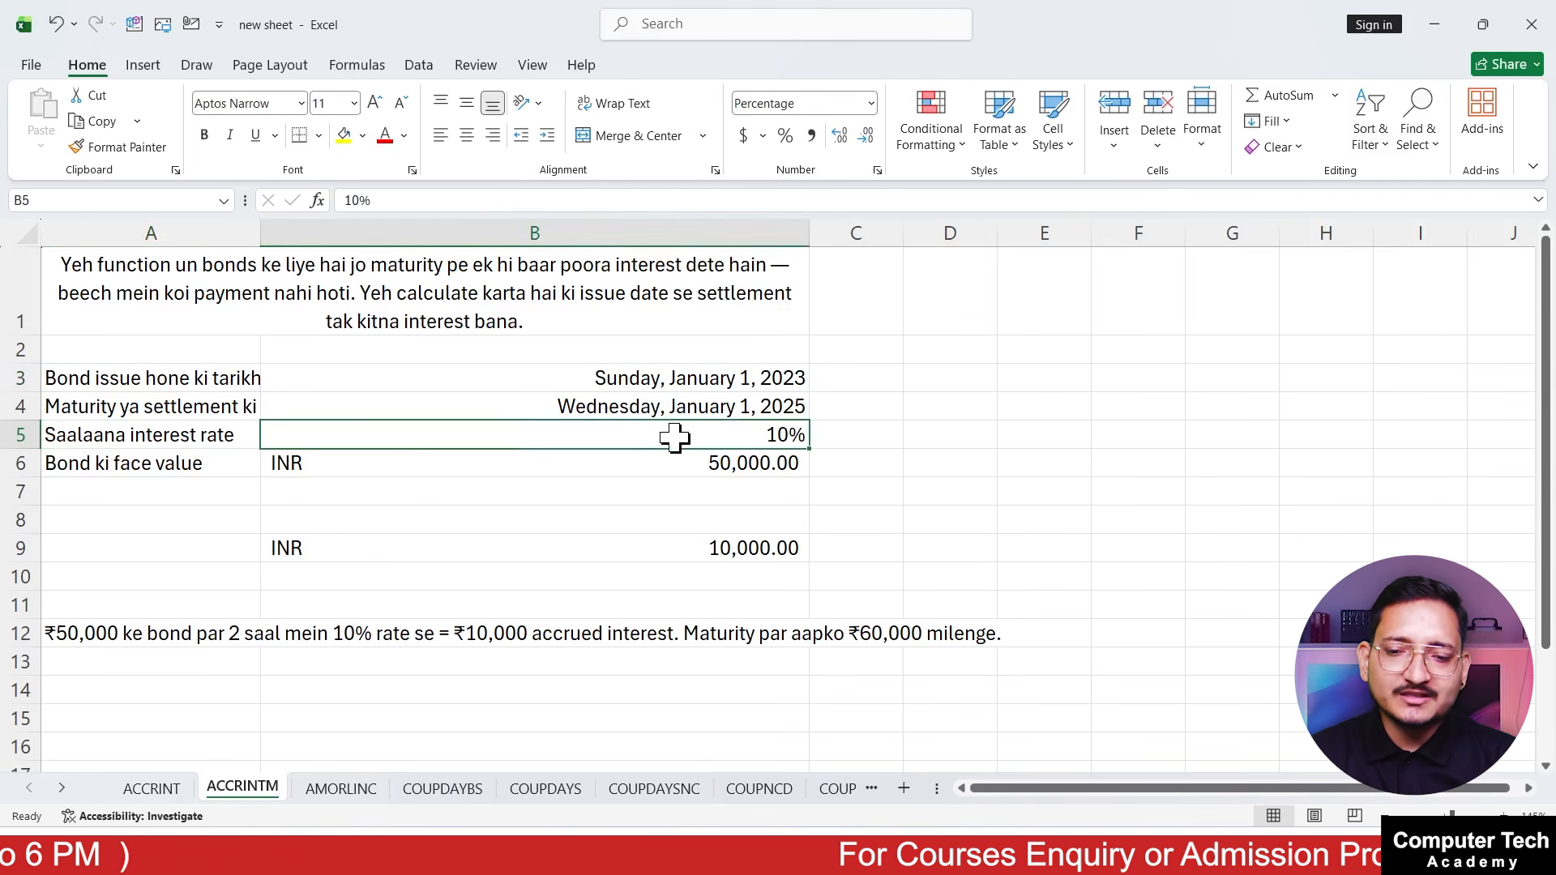
pyautogui.click(195, 460)
pyautogui.click(623, 472)
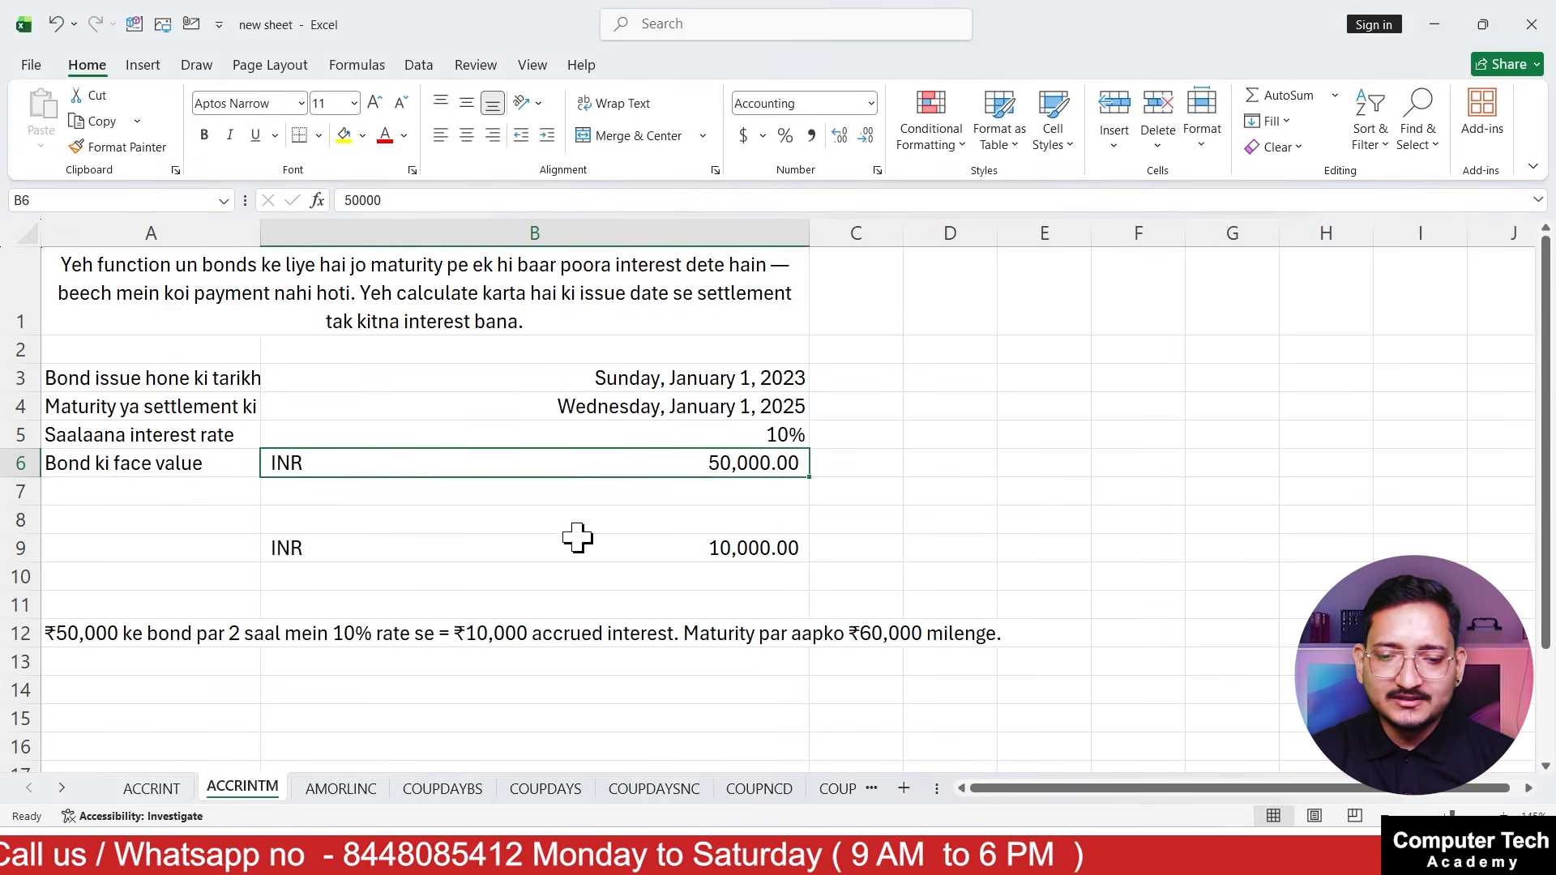
pyautogui.doubleClick(369, 538)
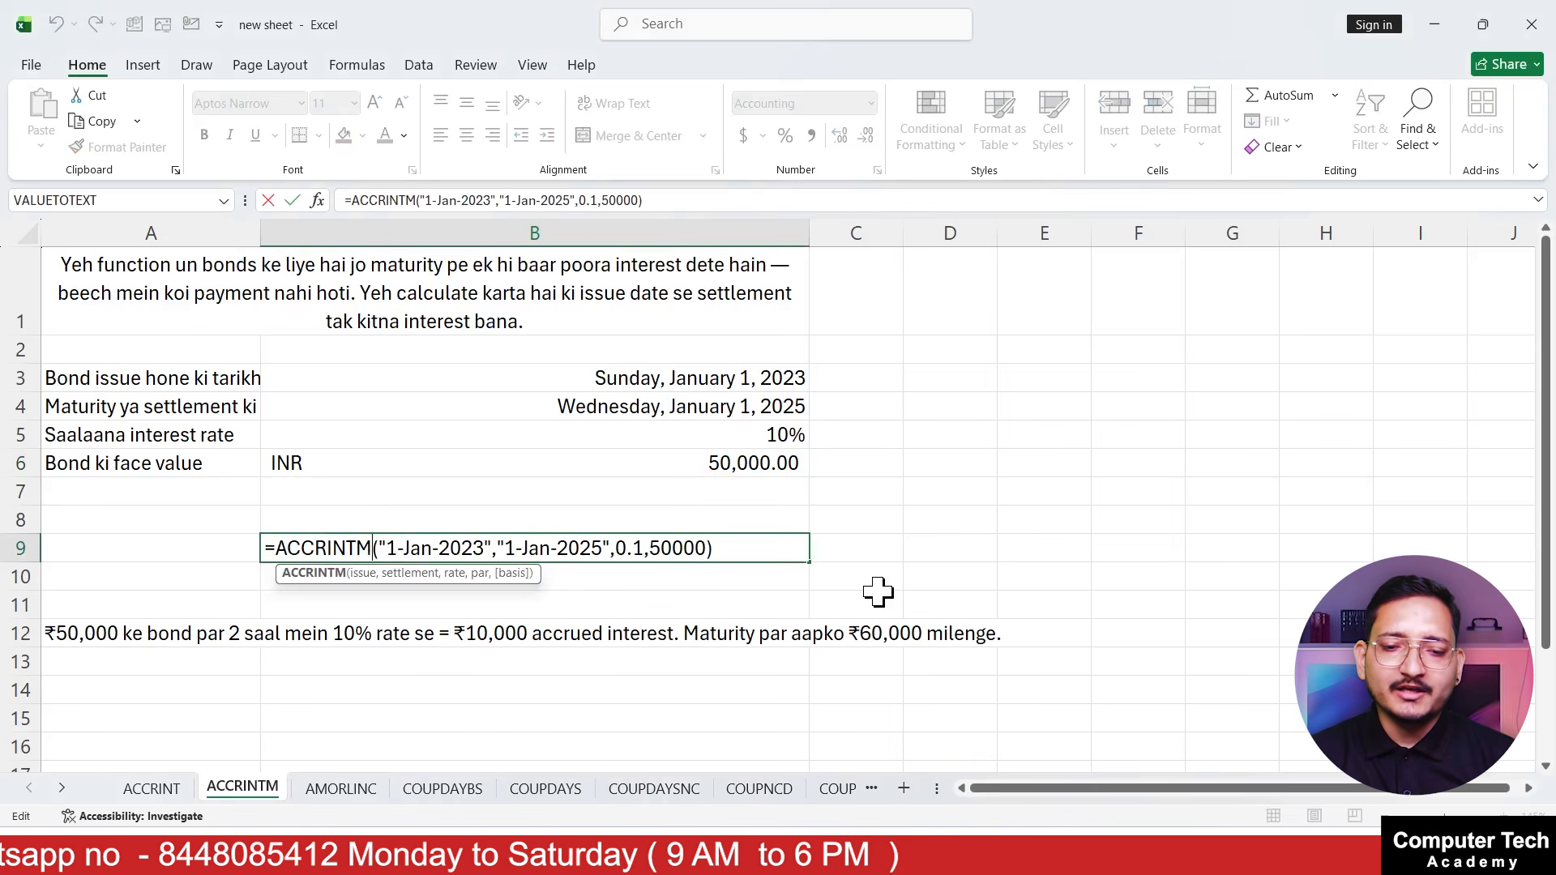
pyautogui.press('Escape')
# Begin an ACCRINTM formula in B10 using B3 as issue date and B4 as settlement date
pyautogui.click(458, 568)
pyautogui.write('=')
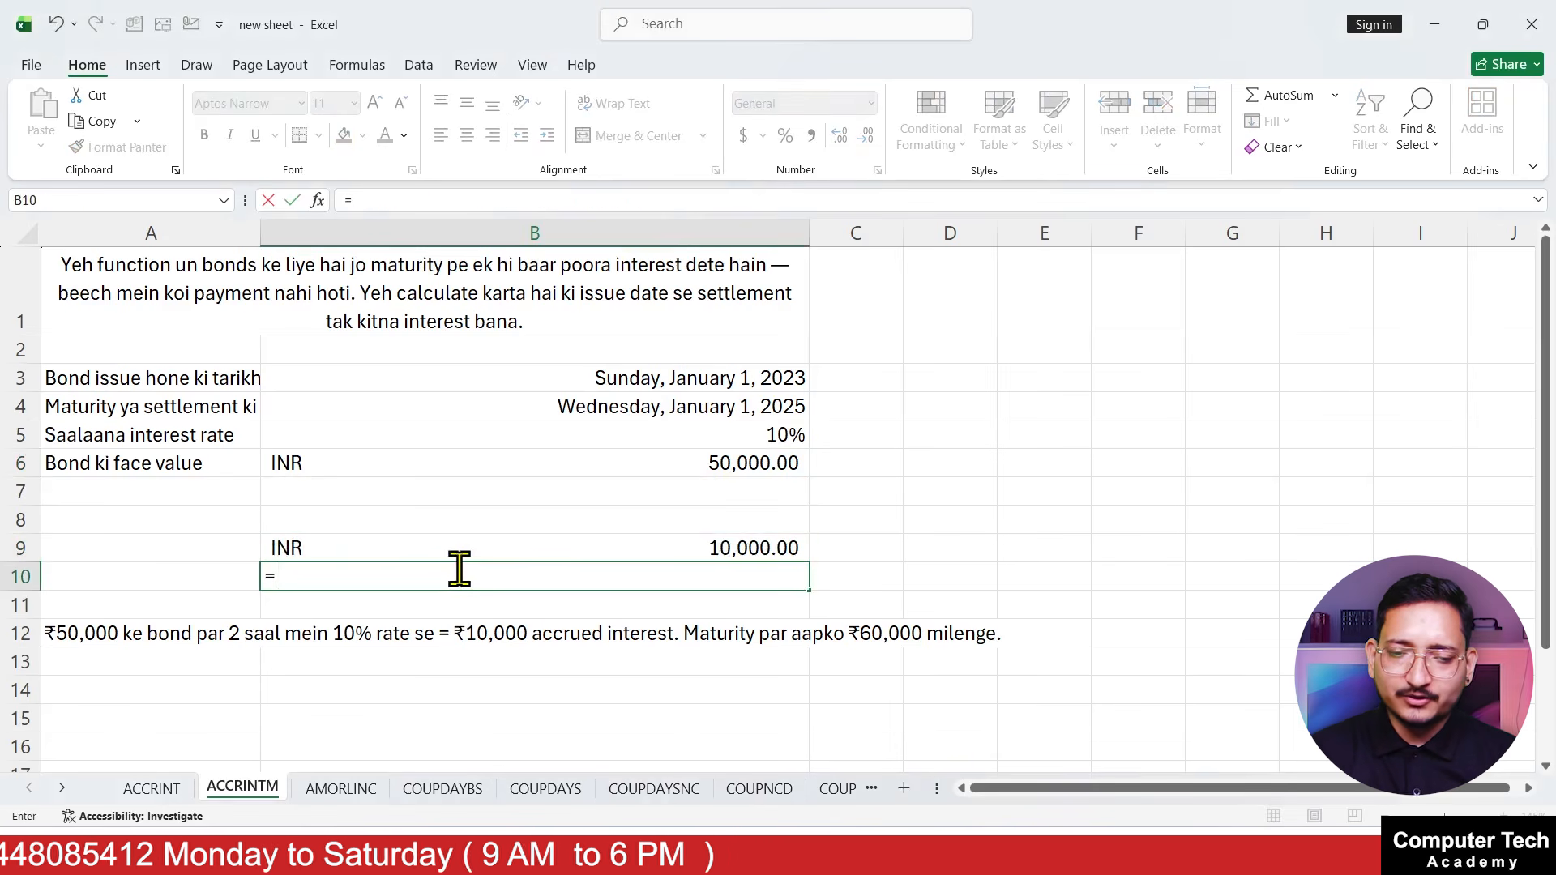
pyautogui.write('acc')
pyautogui.press('Down')
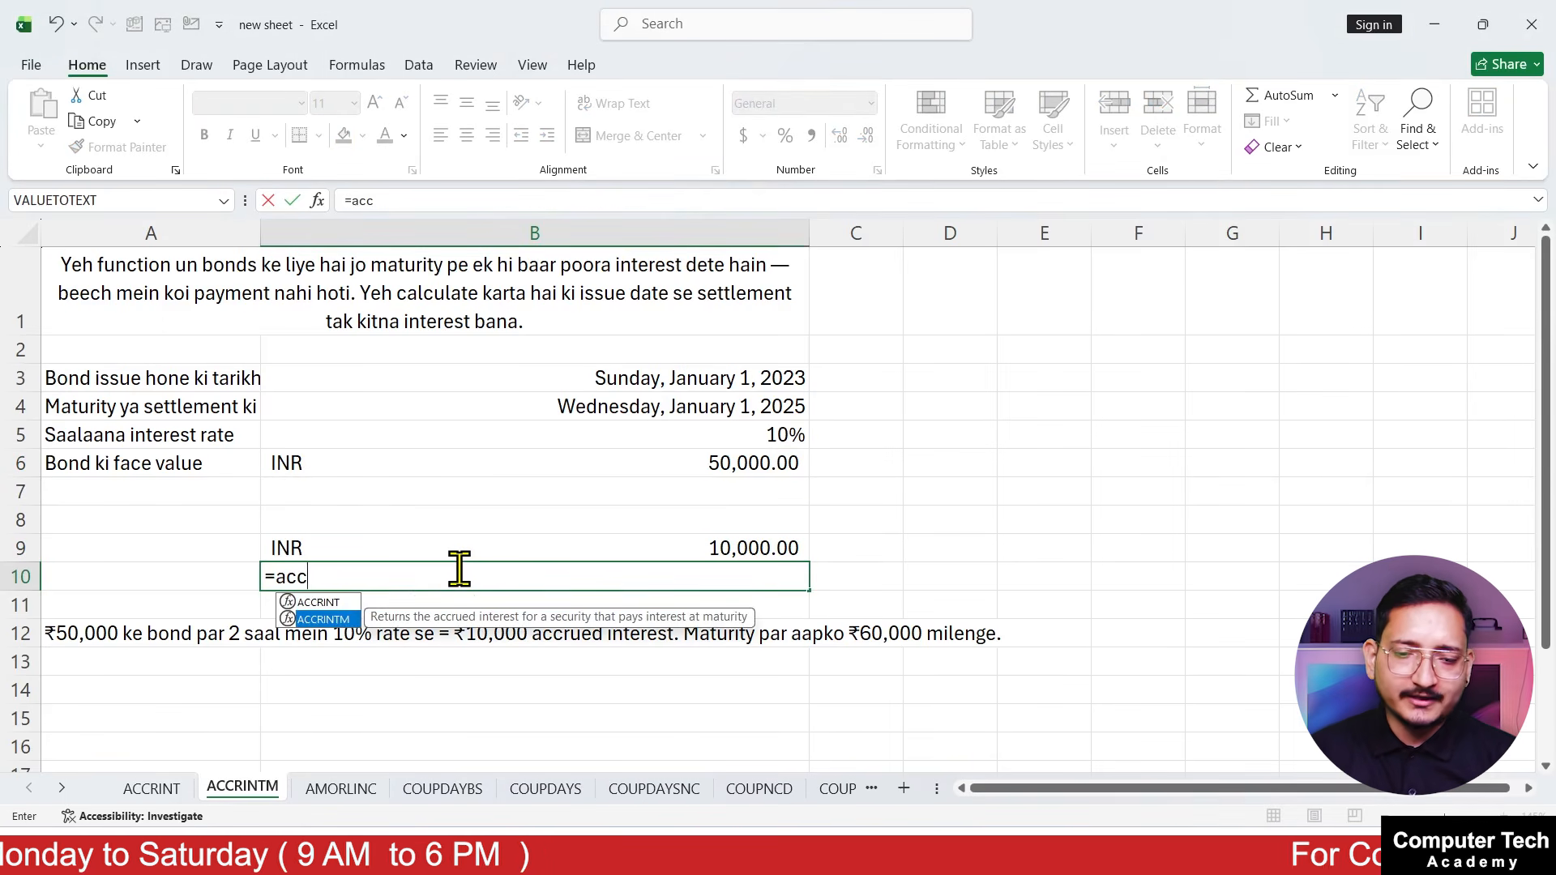
pyautogui.press('Tab')
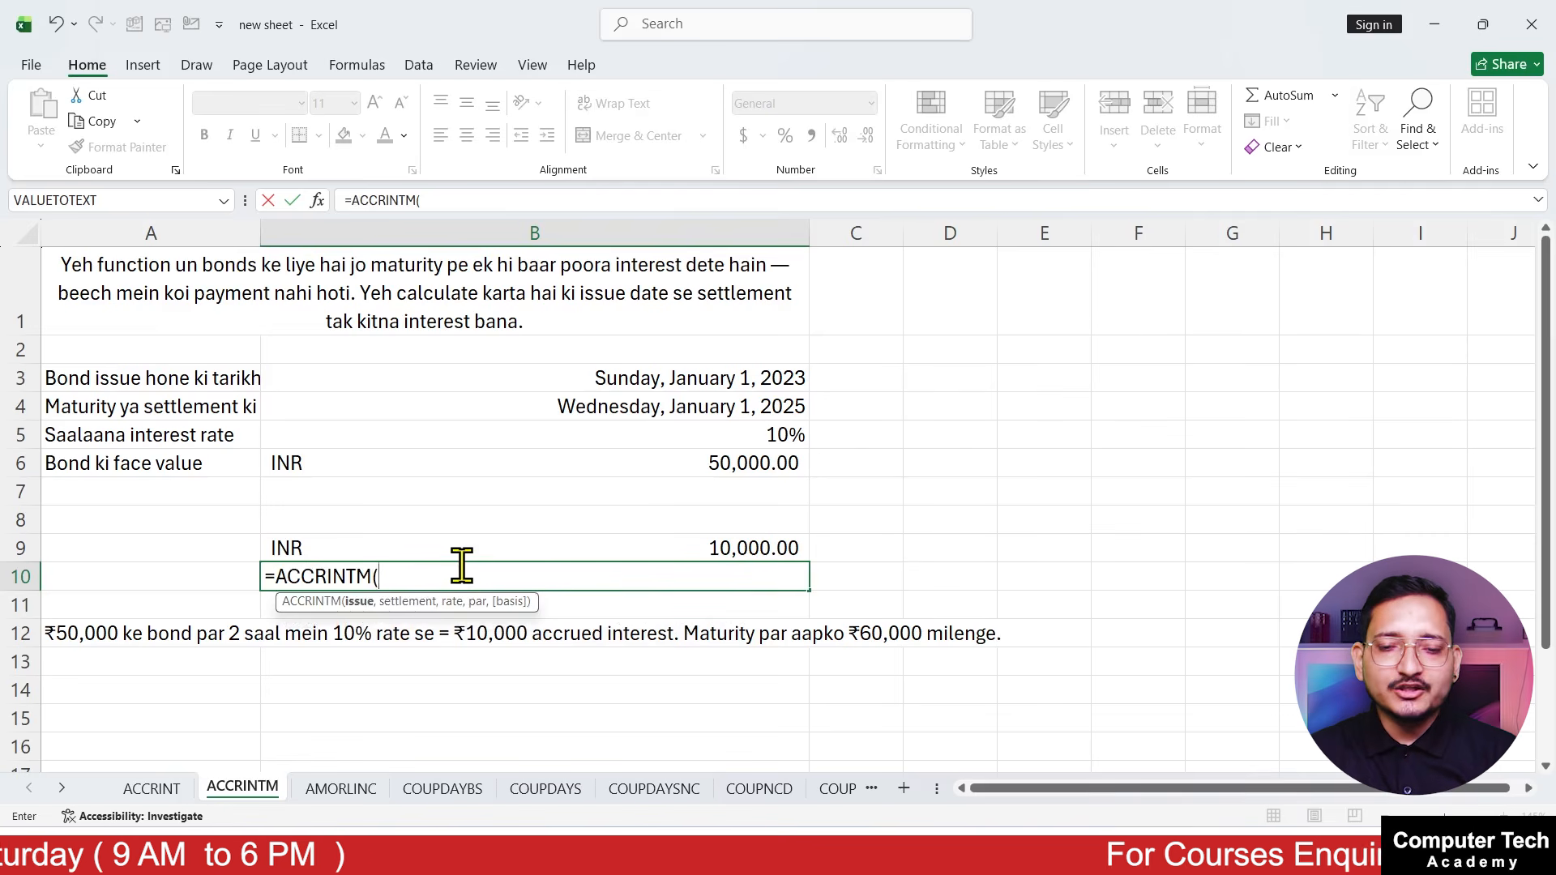
pyautogui.click(567, 380)
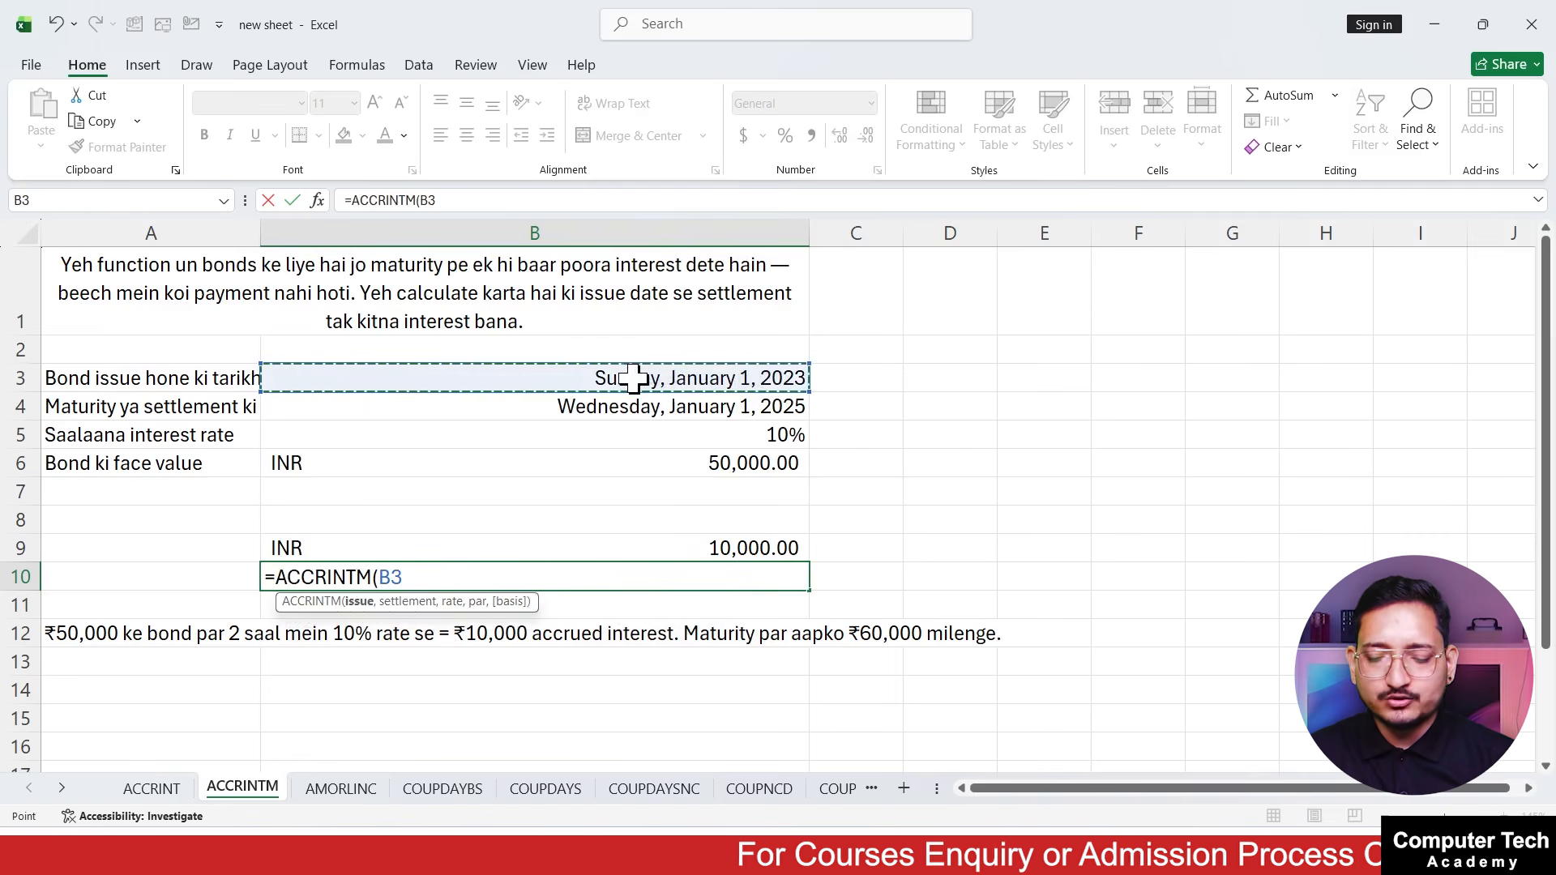
pyautogui.write(',')
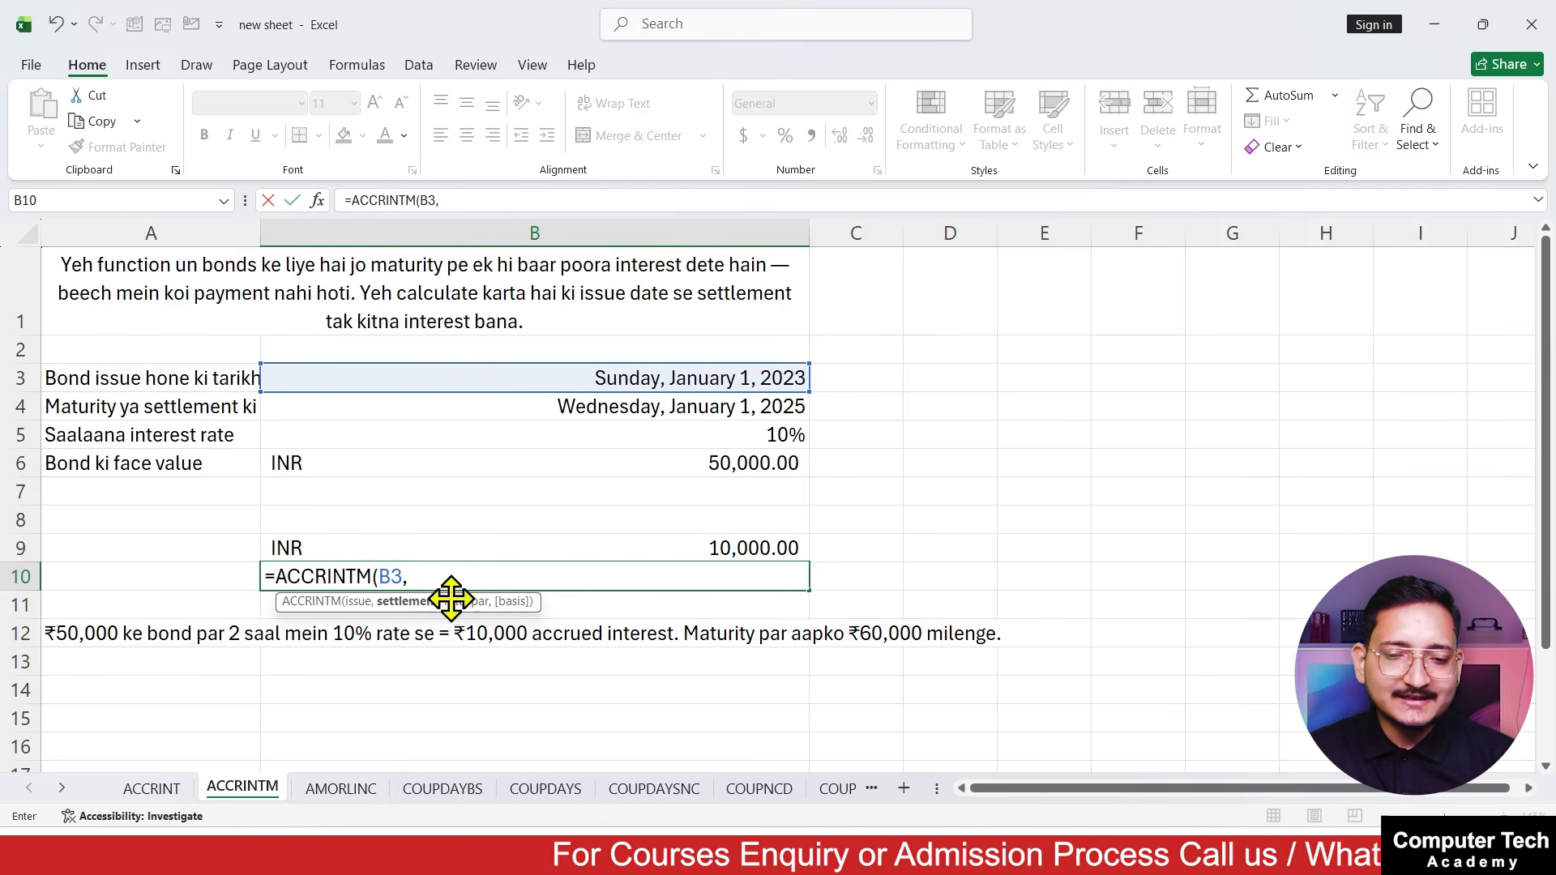
pyautogui.click(466, 408)
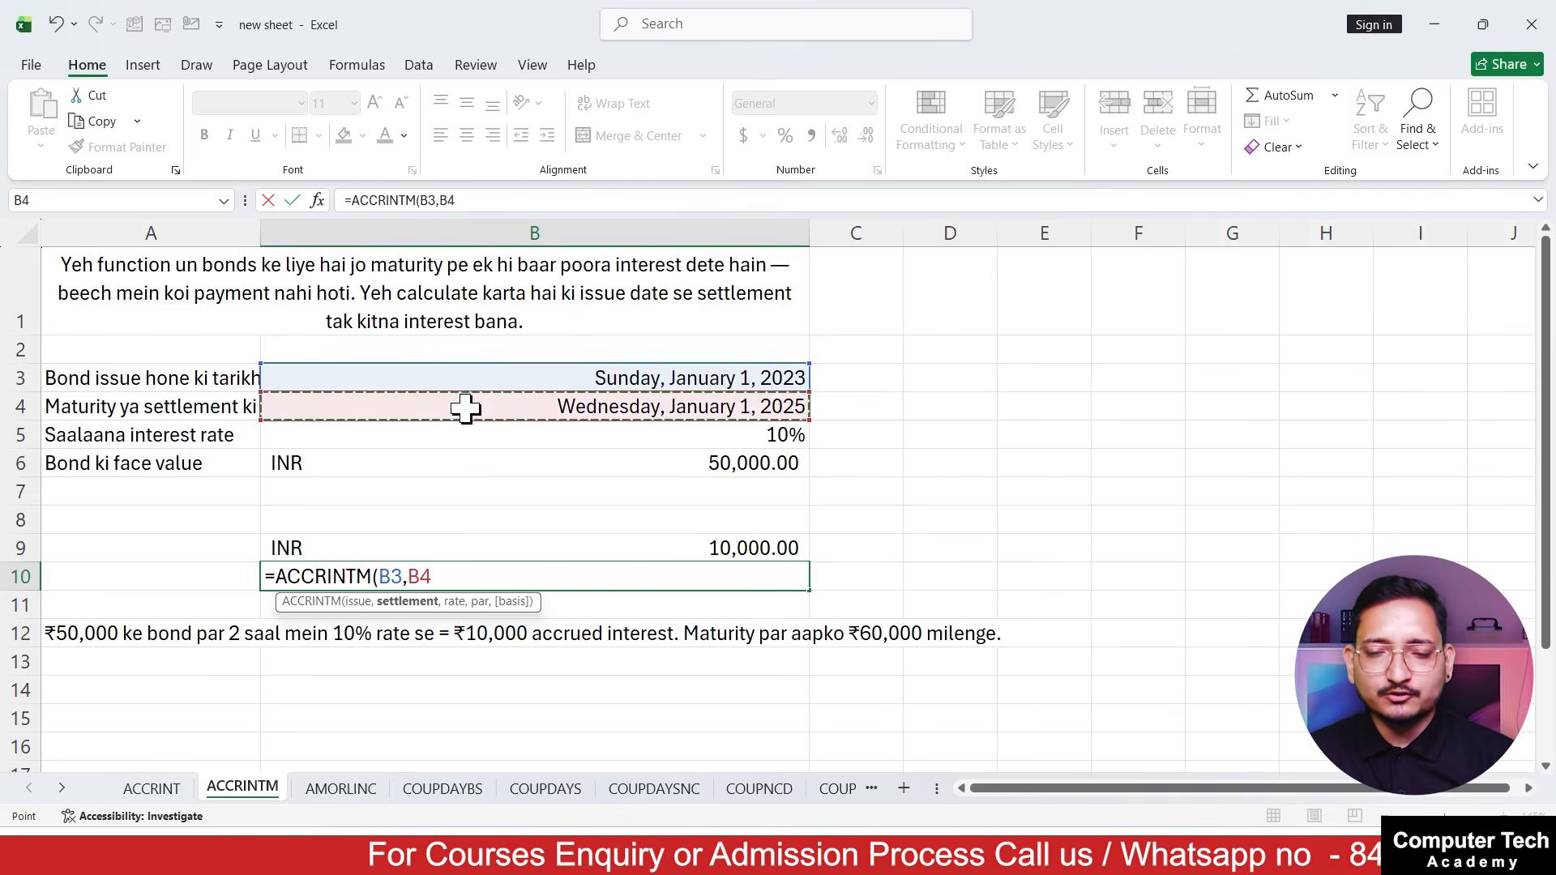
pyautogui.write(',')
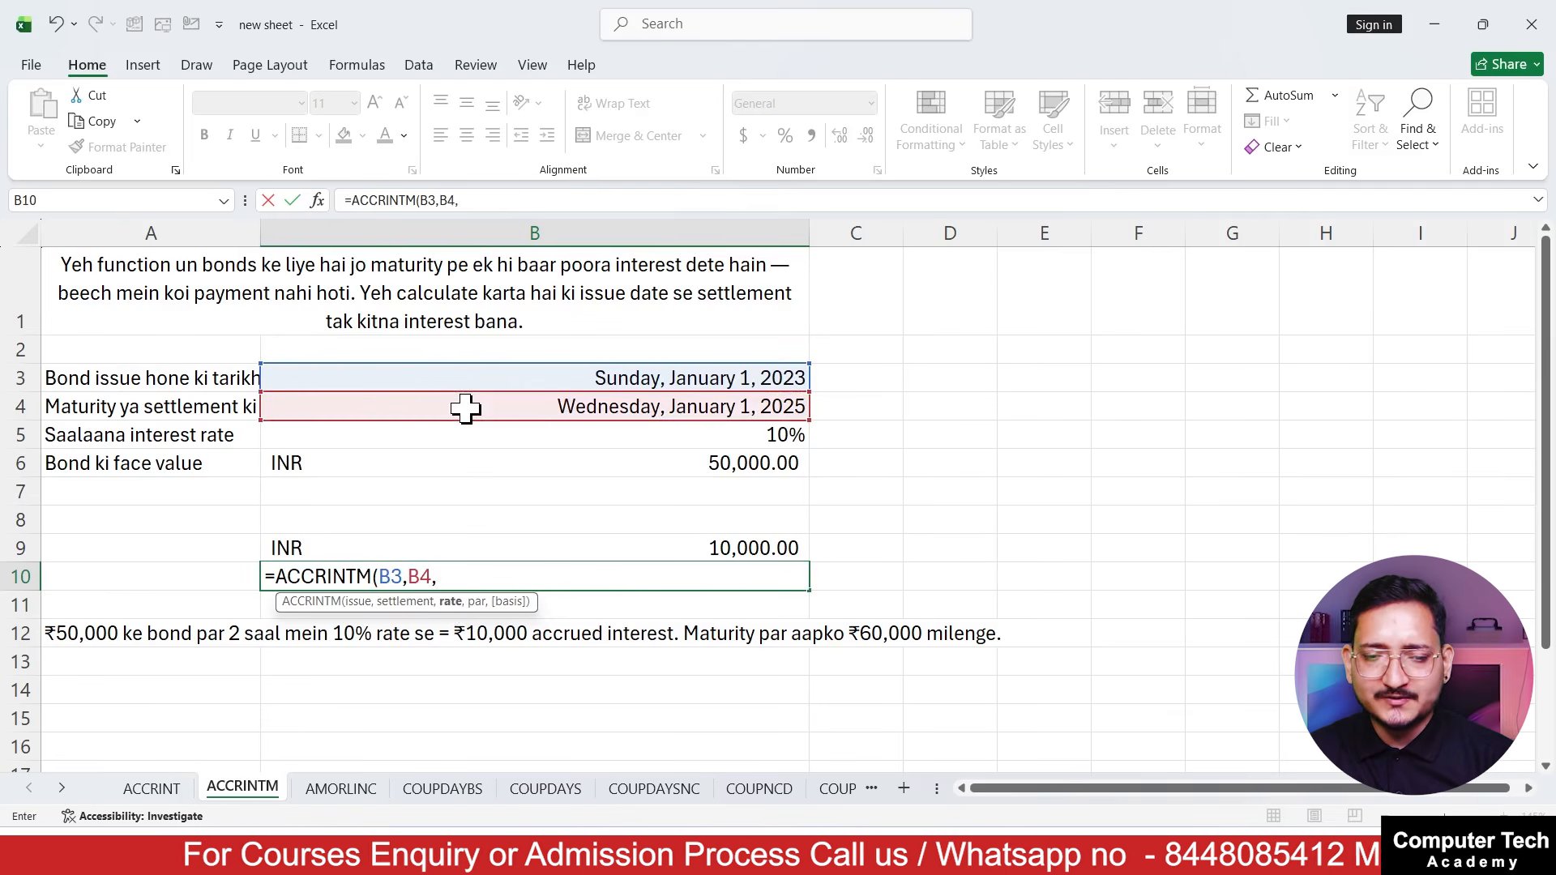
# Complete the B10 ACCRINTM formula with the interest rate from B5 and the face value from B6
pyautogui.click(487, 442)
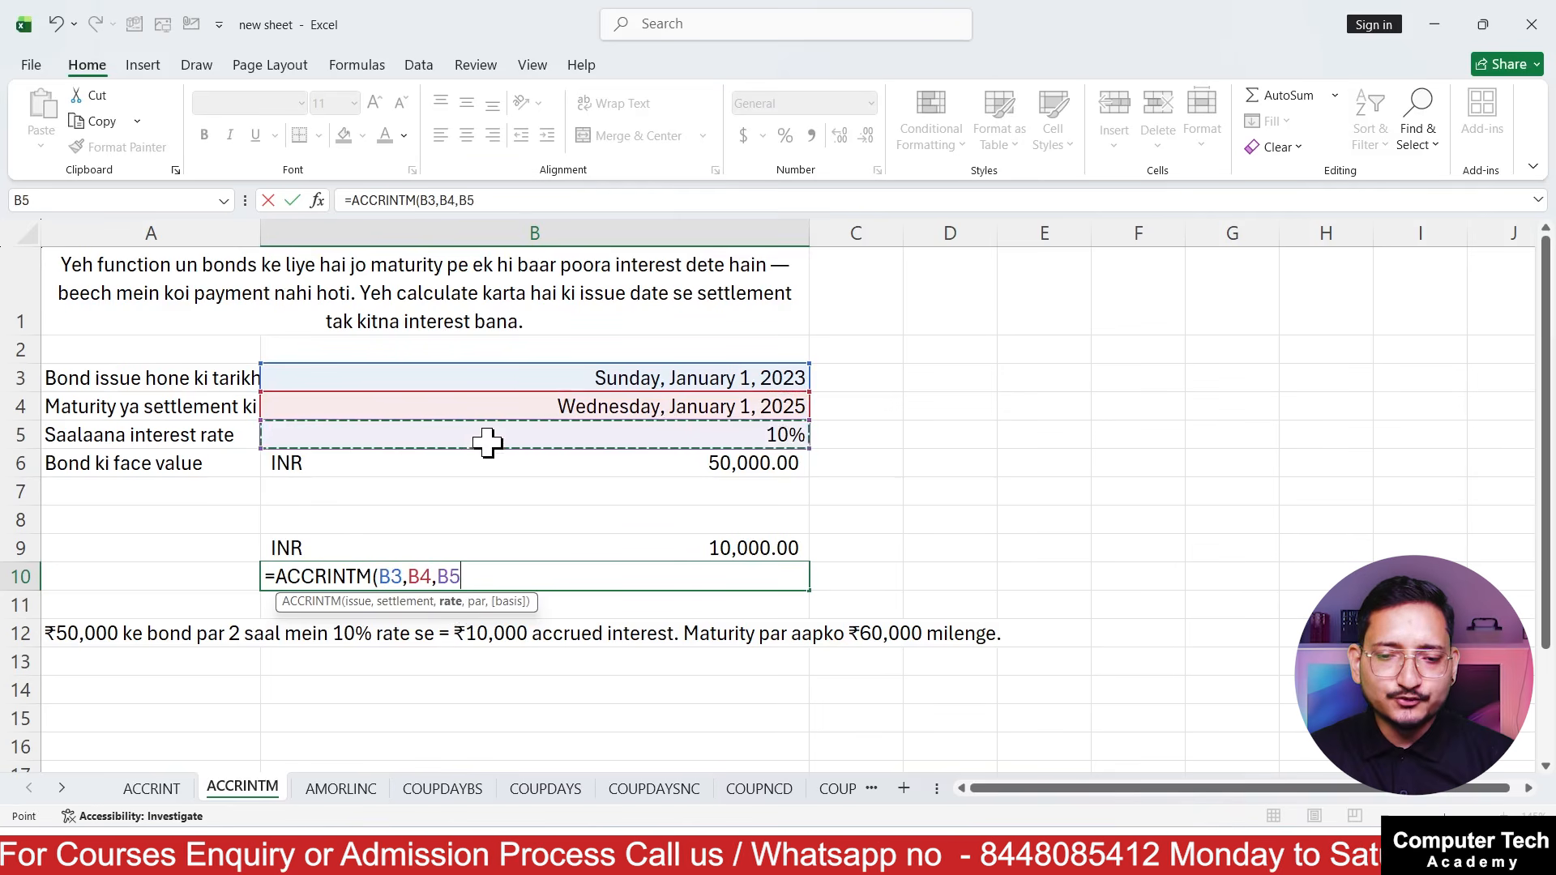
pyautogui.write(',')
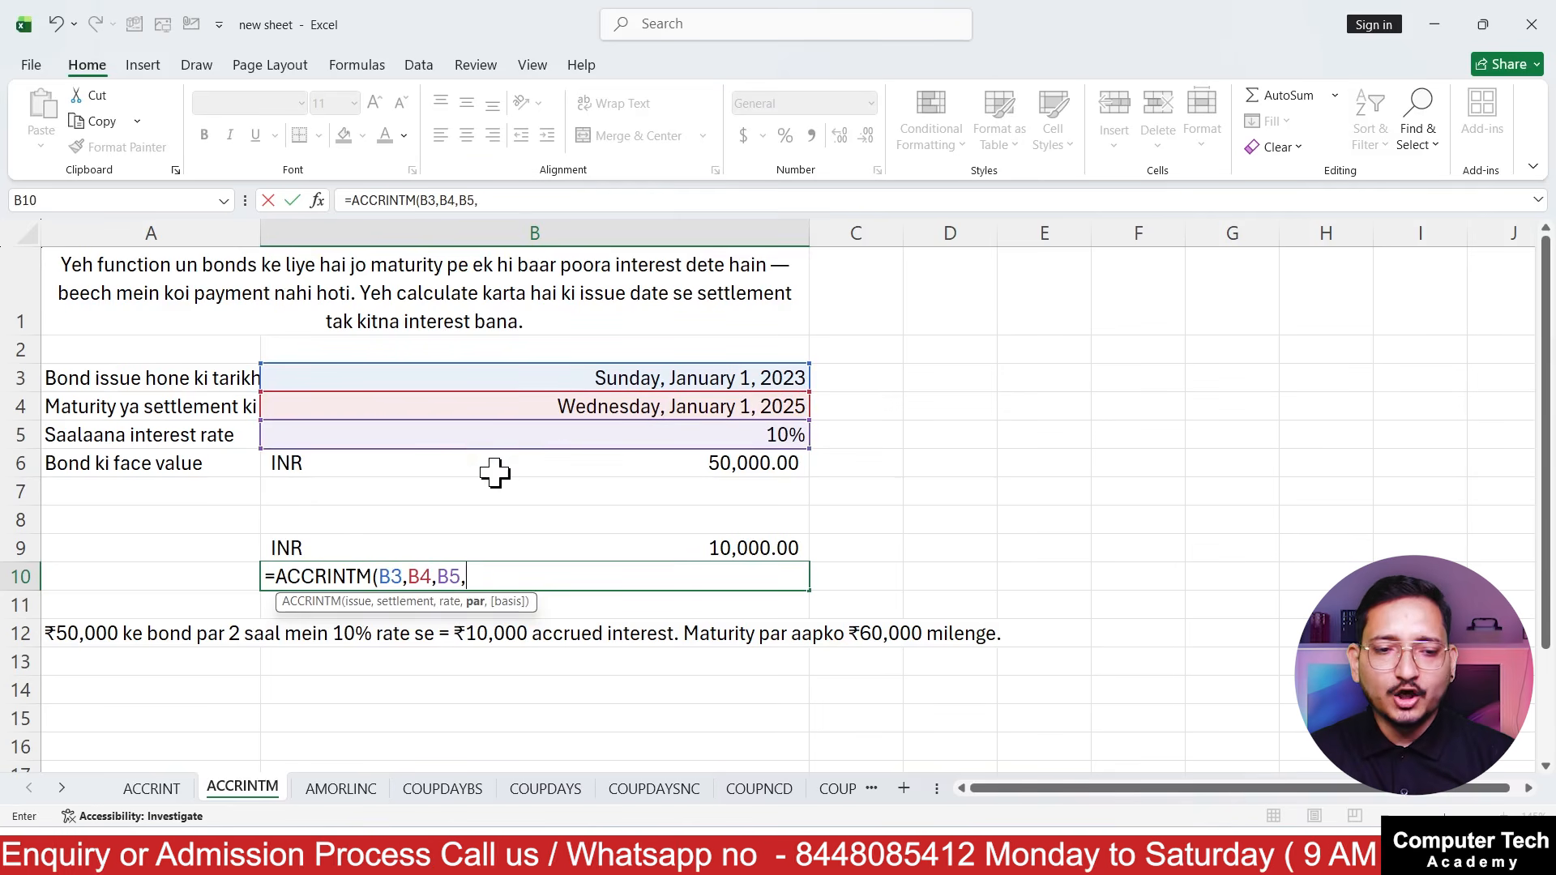
pyautogui.click(494, 472)
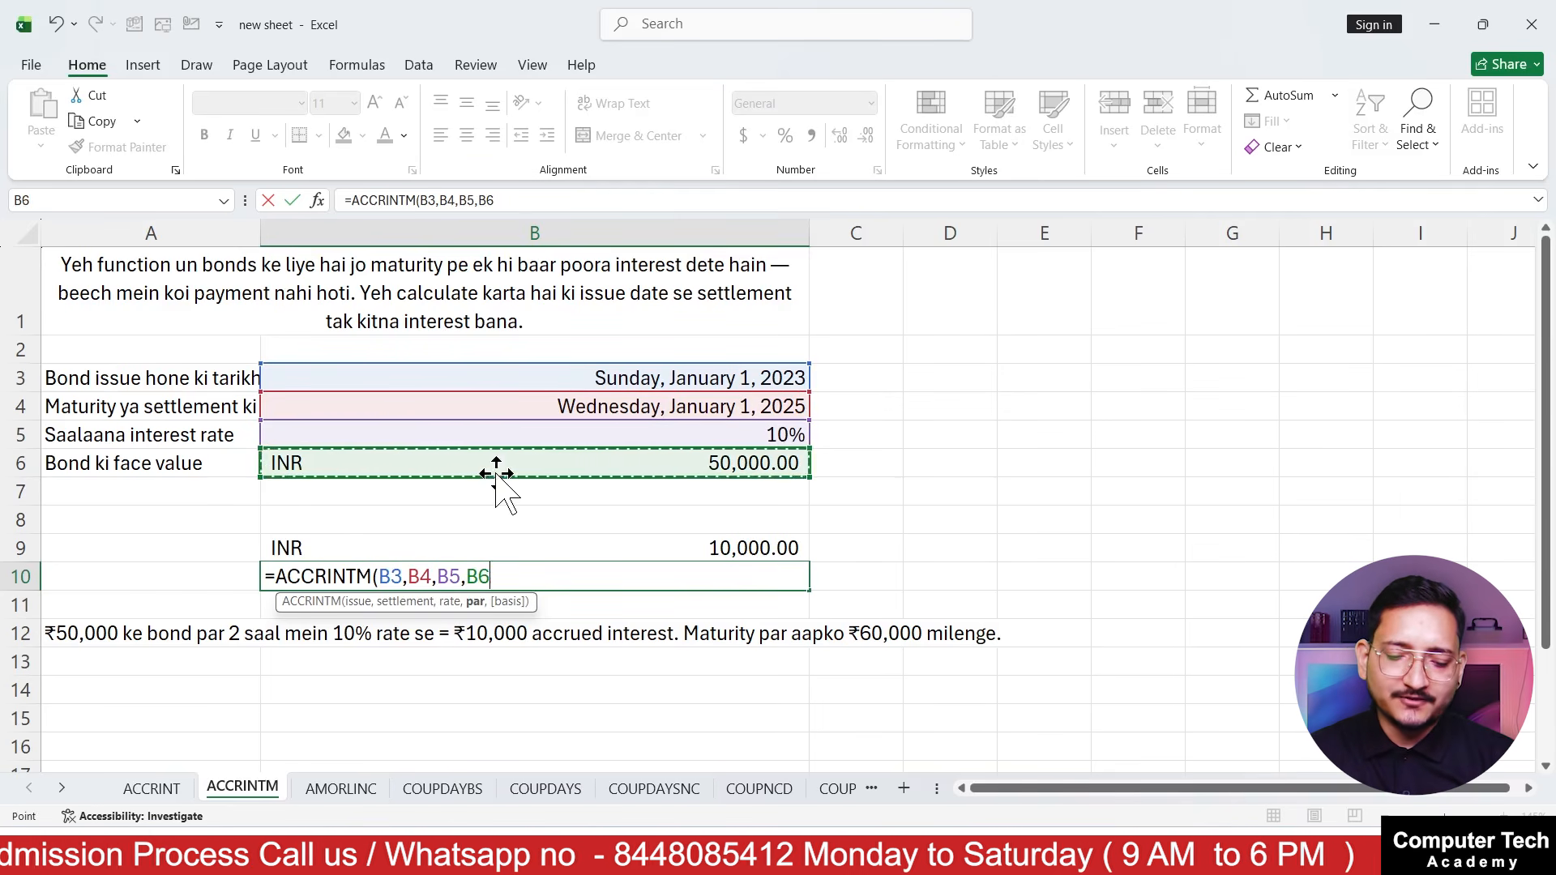
pyautogui.write(')')
pyautogui.press('Return')
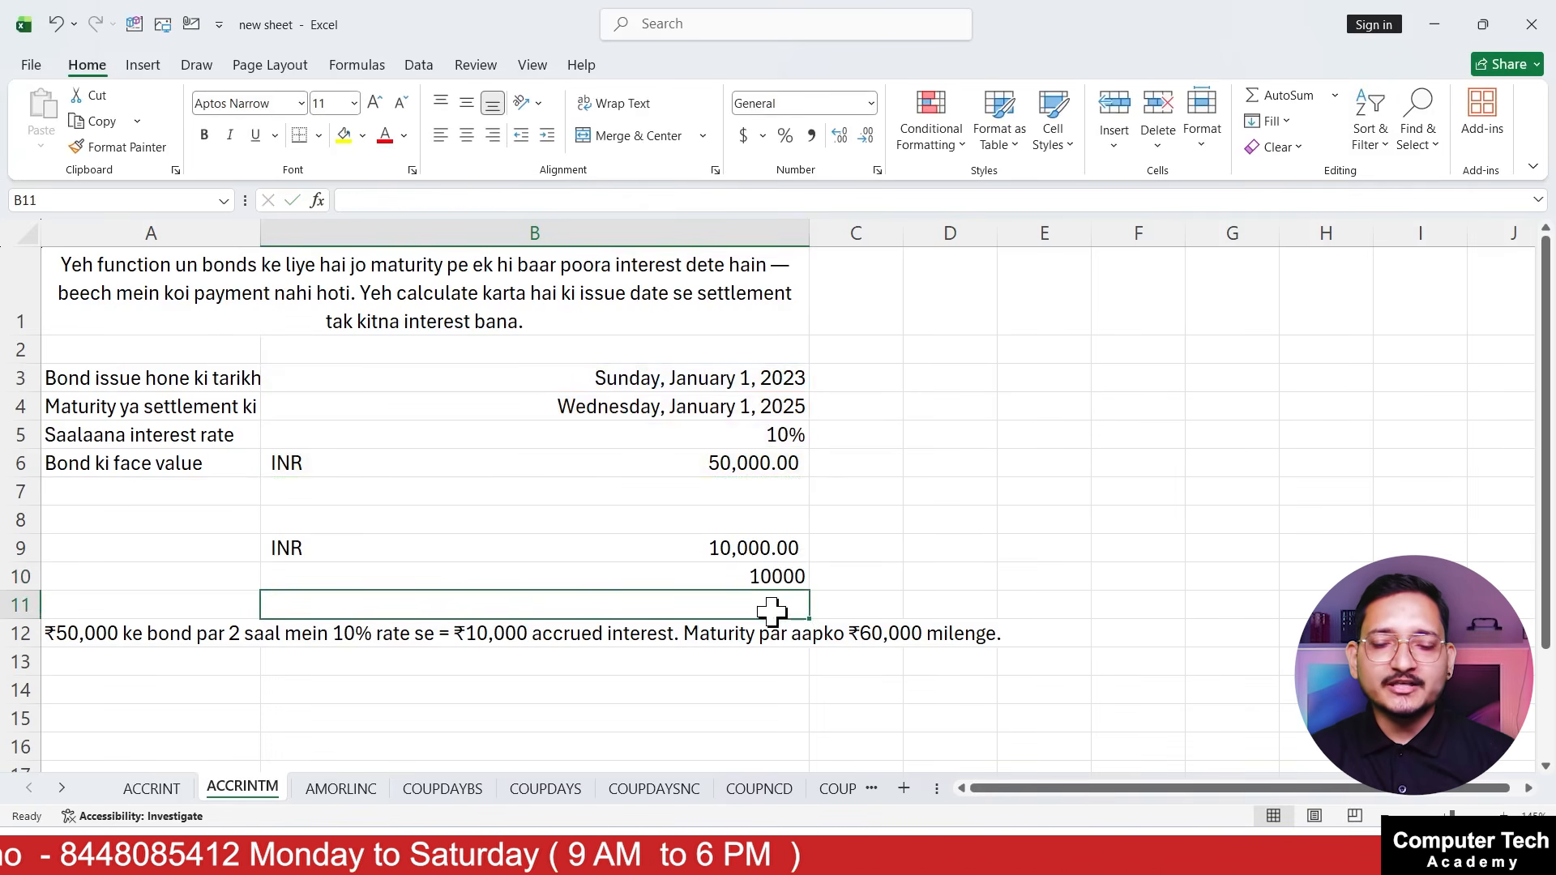
# Total the maturity amount in D10 by adding the accrued interest in B10 and the face value in B6
pyautogui.click(946, 569)
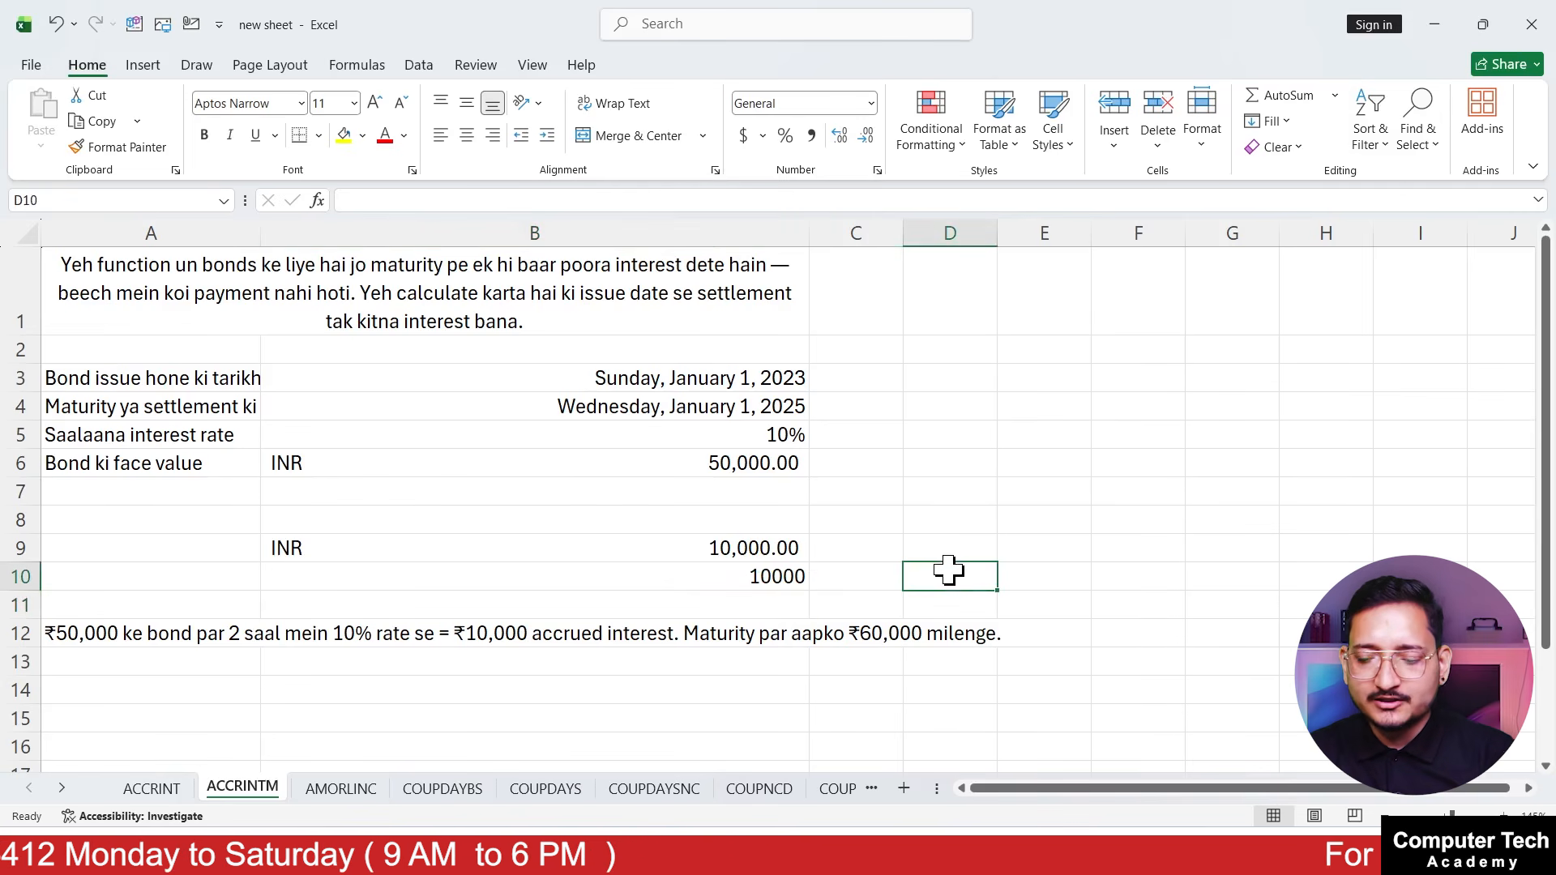
pyautogui.write('=')
pyautogui.click(786, 573)
pyautogui.write('+')
pyautogui.click(756, 461)
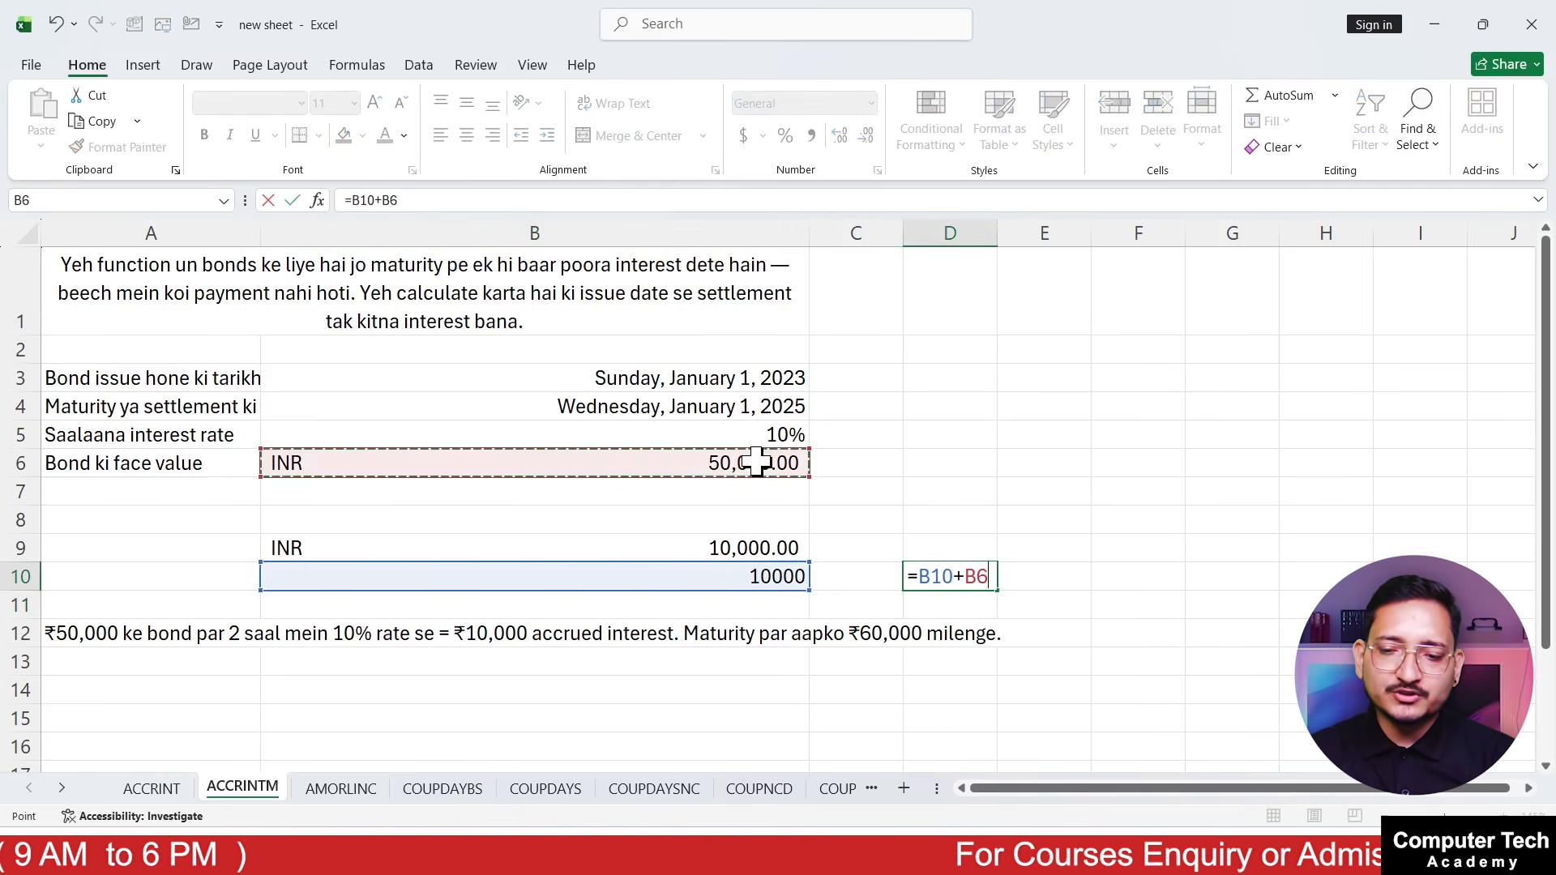
pyautogui.press('Return')
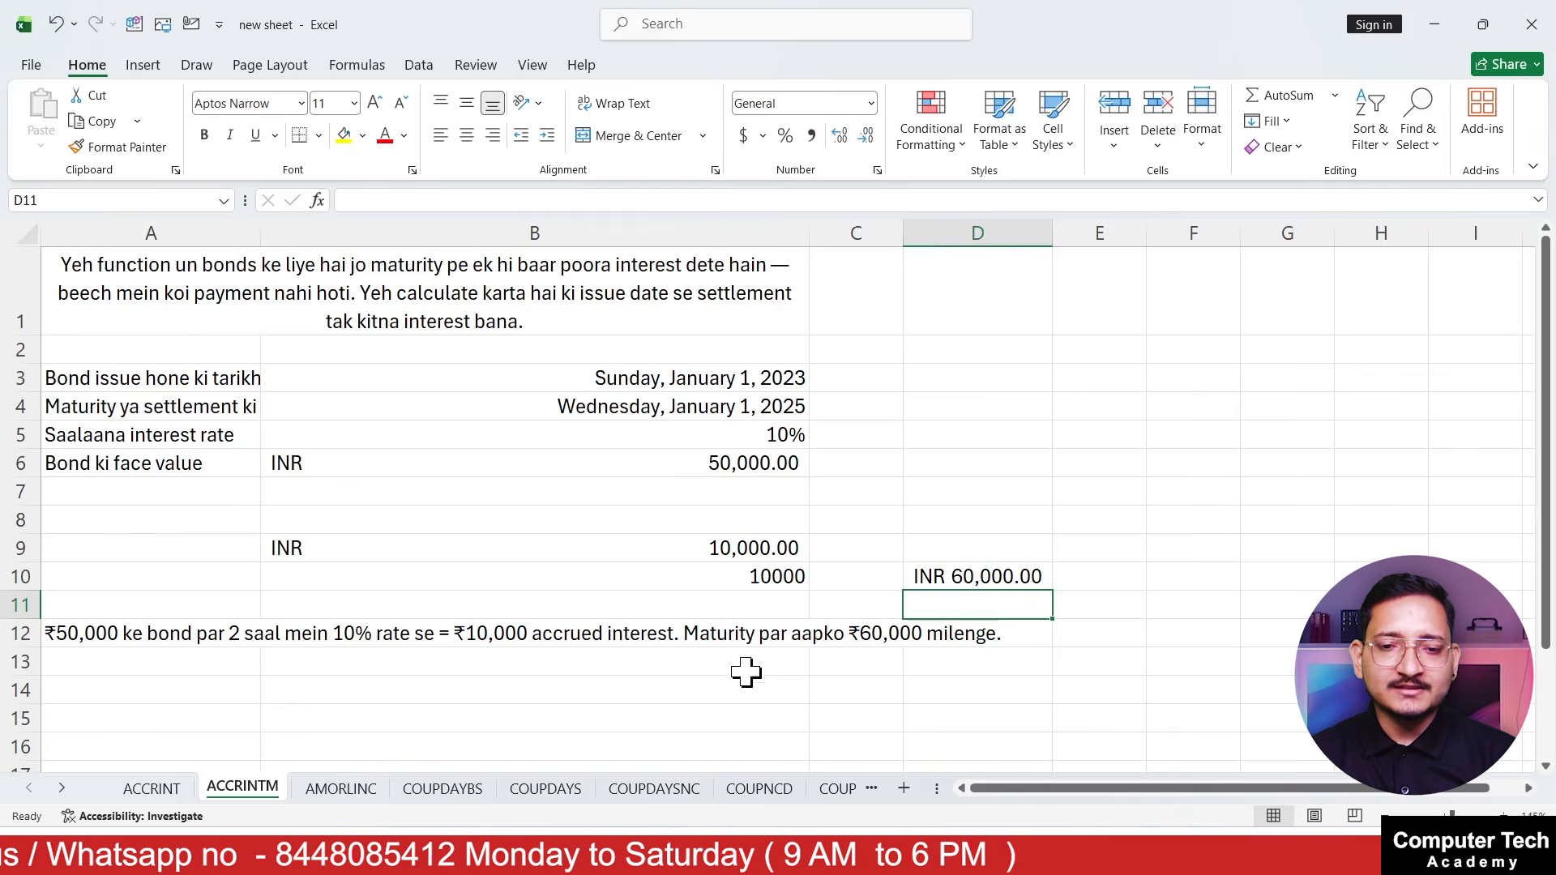
# Review the depreciation inputs on the AMORLINC sheet: cost, purchase date, first period end, period and rate in rows 3 to 7
pyautogui.click(340, 790)
pyautogui.click(158, 316)
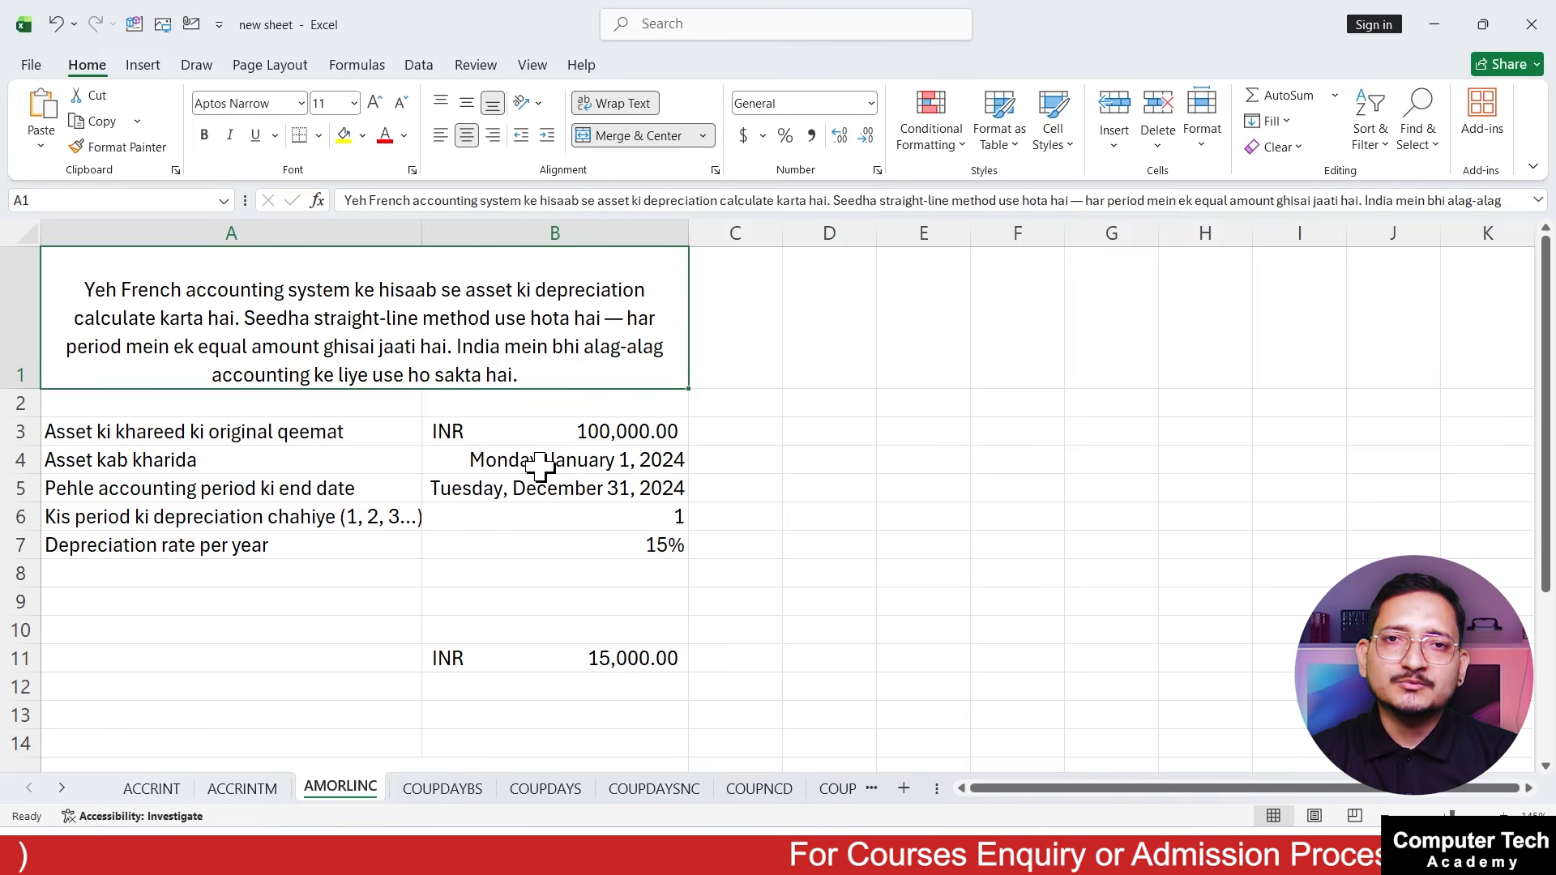
pyautogui.click(367, 434)
pyautogui.click(554, 427)
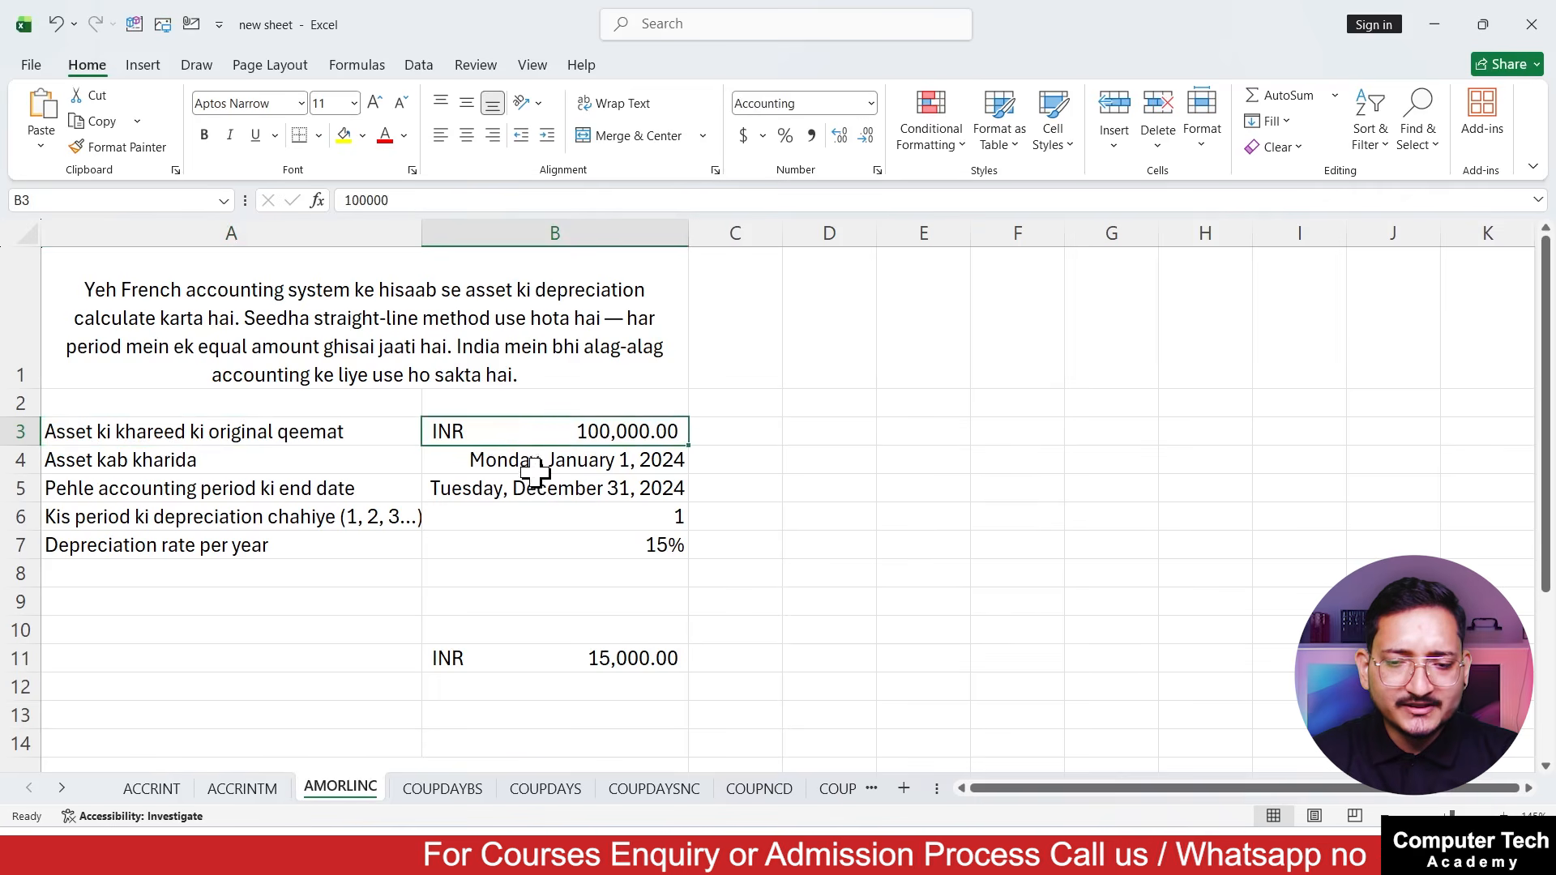
pyautogui.click(376, 484)
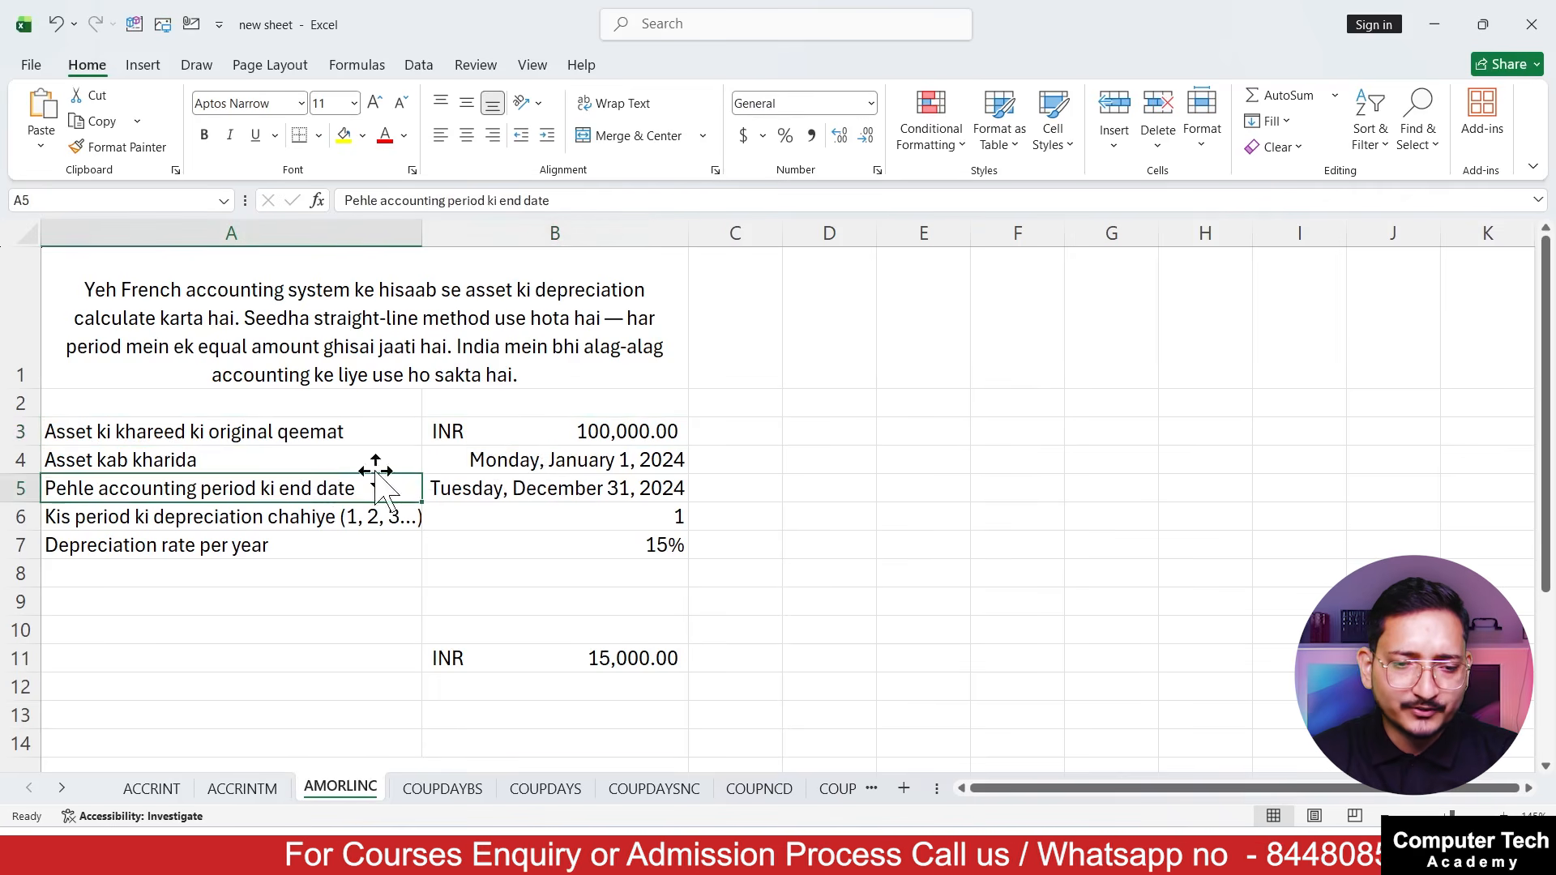
pyautogui.click(336, 456)
pyautogui.click(502, 464)
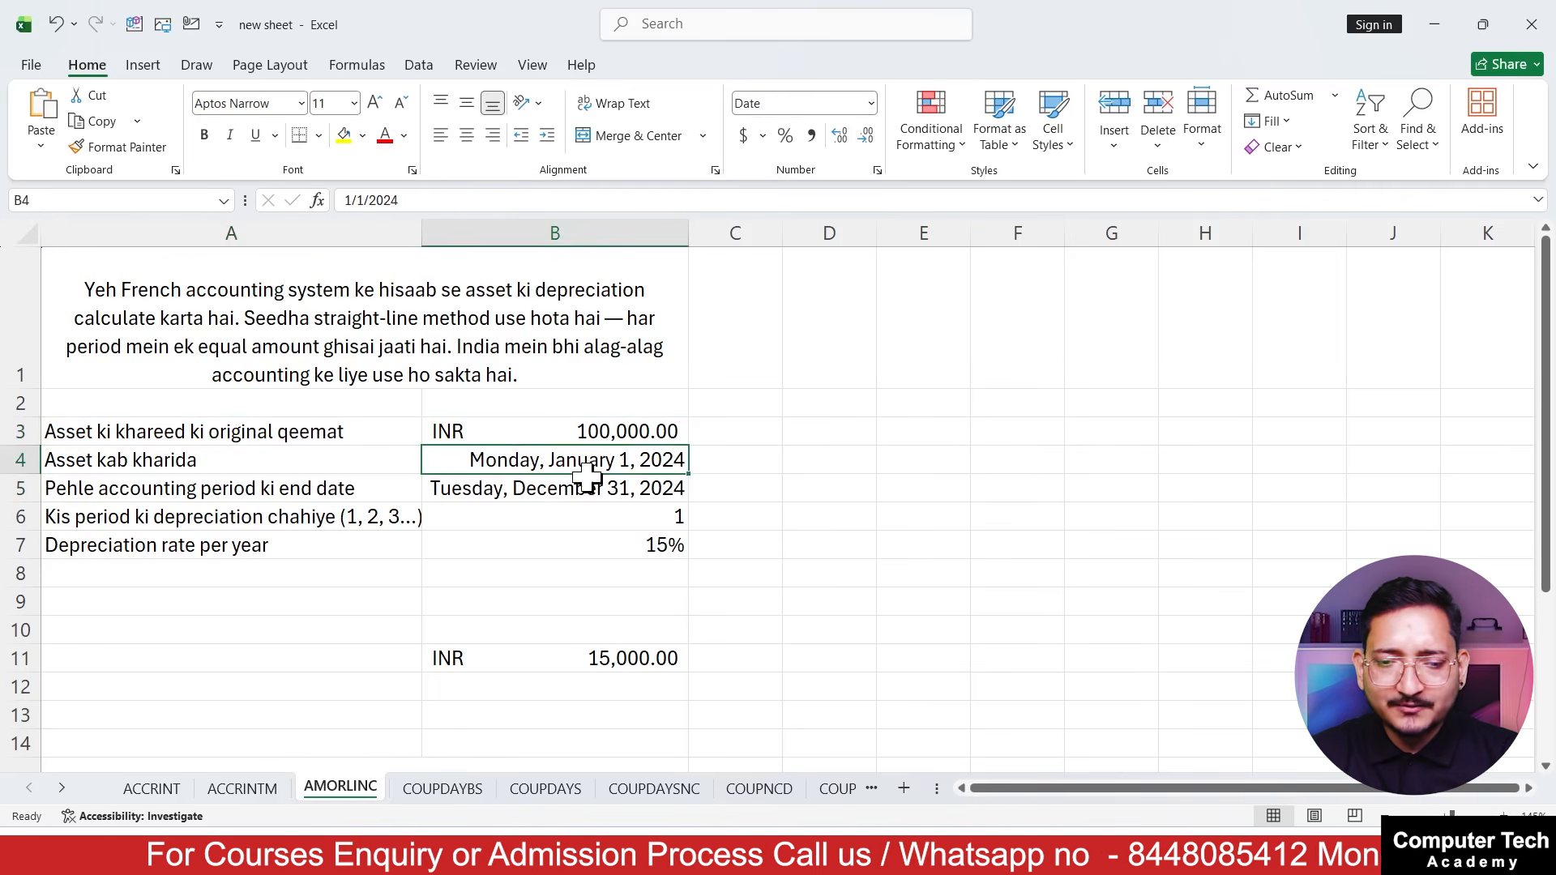
pyautogui.click(275, 492)
pyautogui.click(531, 490)
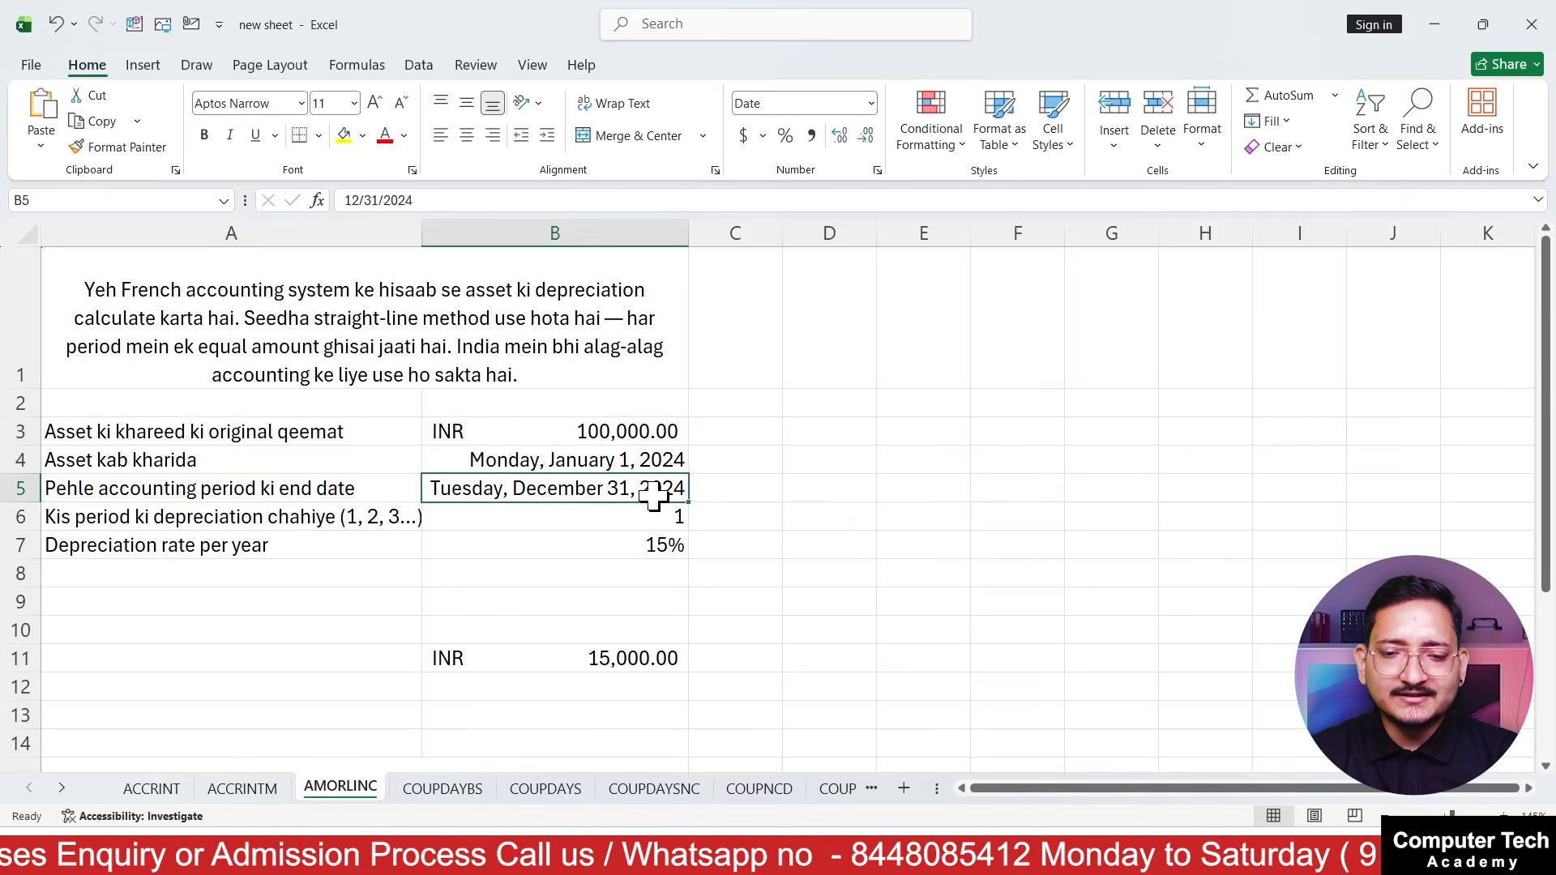
pyautogui.click(389, 515)
pyautogui.click(484, 521)
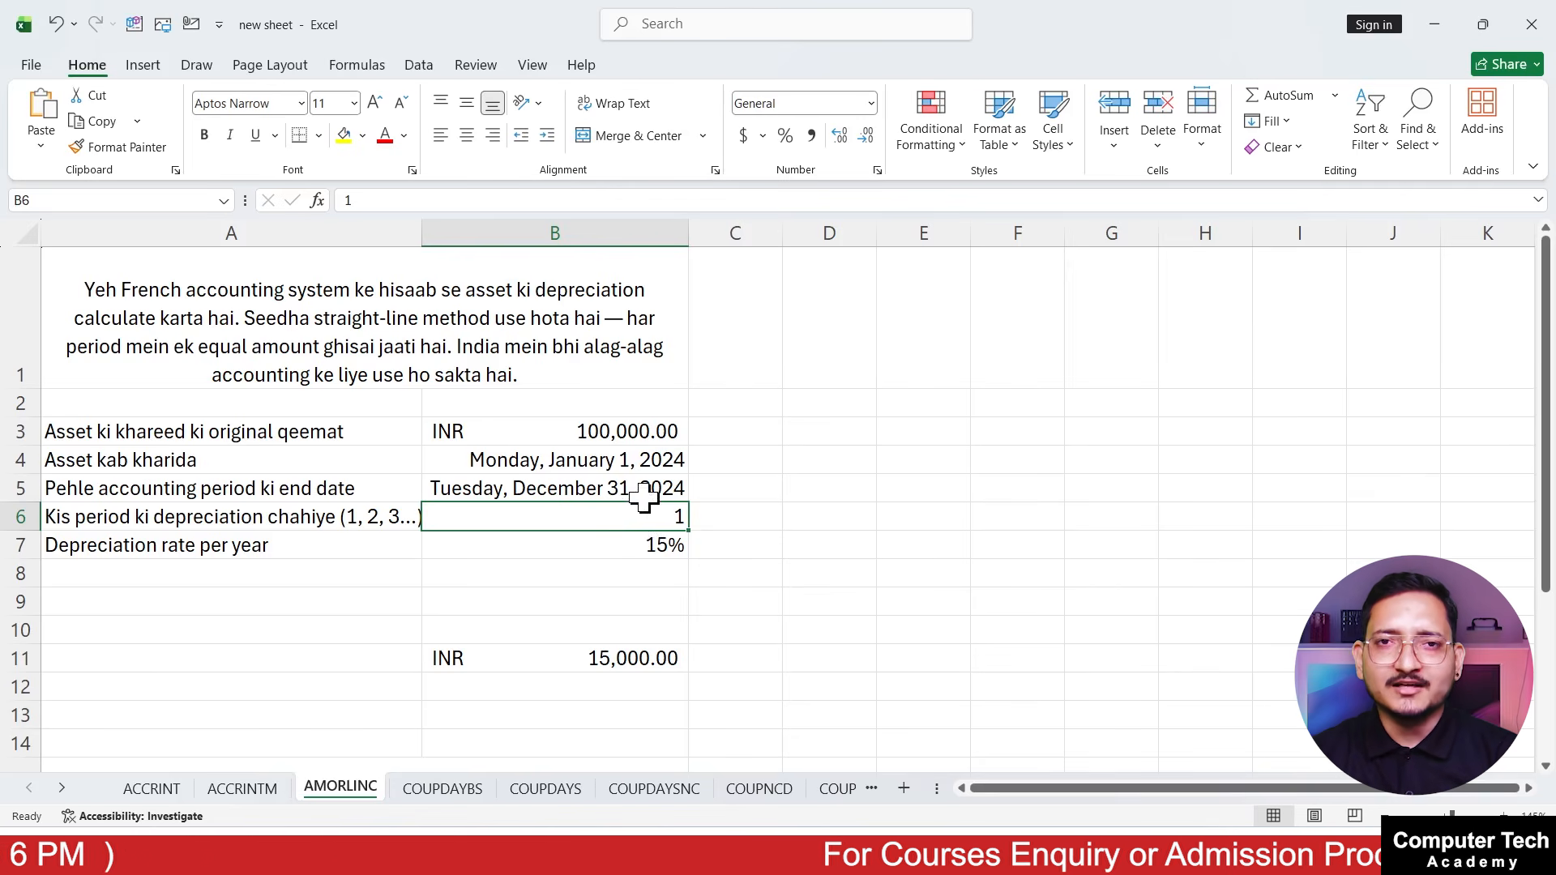
pyautogui.press('Left')
pyautogui.press('Down')
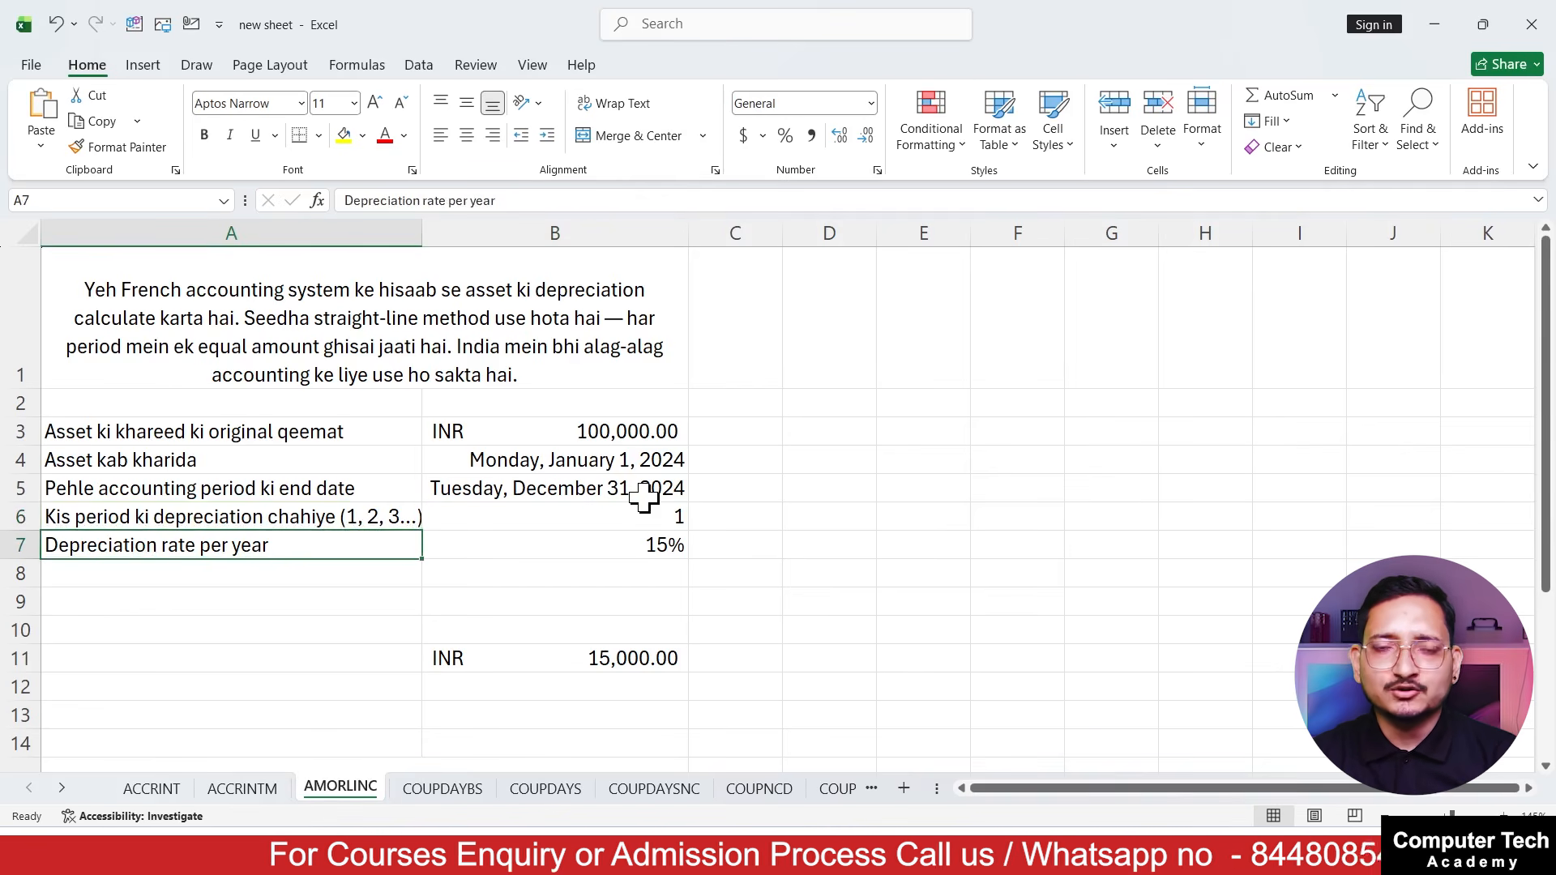
pyautogui.press('Down')
pyautogui.click(644, 497)
pyautogui.press('Down')
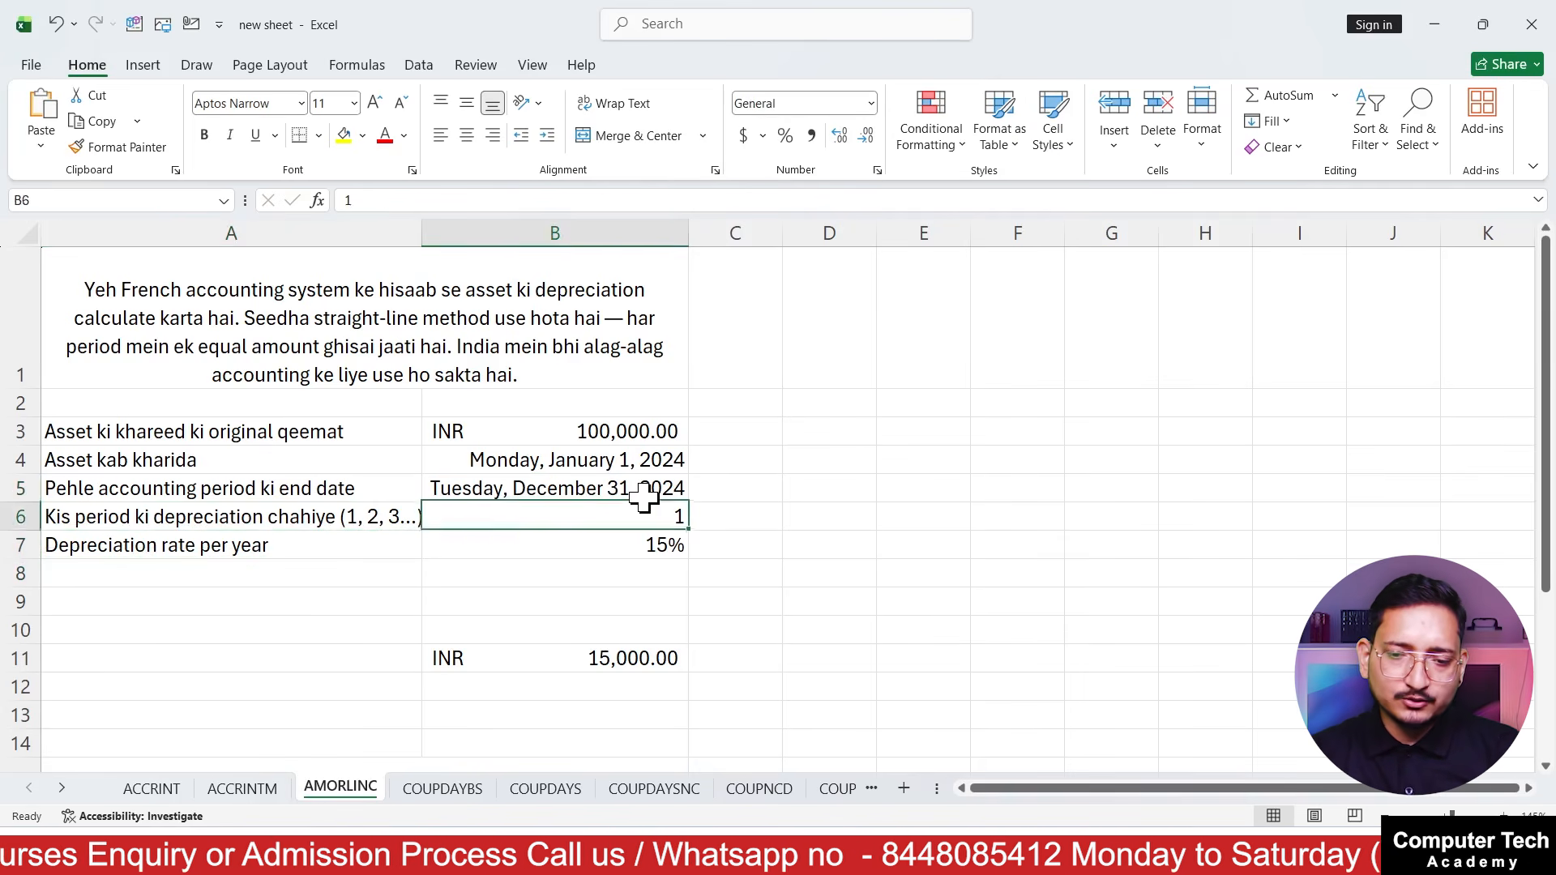
# Add the label "scrab value" in A8, below the depreciation rate row
pyautogui.press('Left')
pyautogui.press('Down')
pyautogui.press('Down')
pyautogui.write('sc')
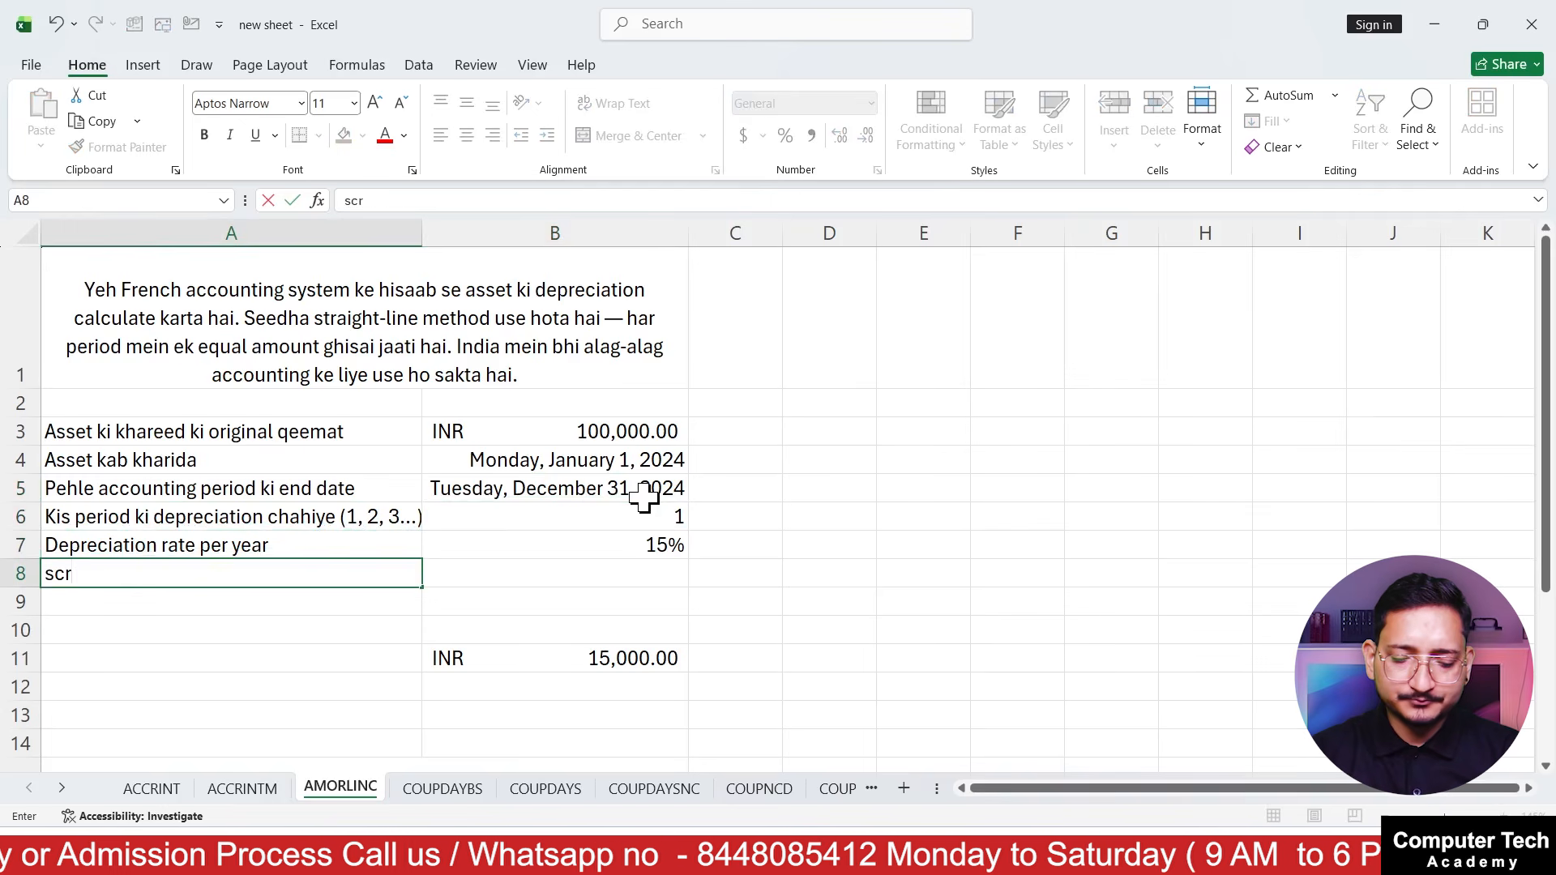
pyautogui.write('rab value')
pyautogui.press('Return')
# Enter 10000 as the scrap value in B8 and copy the accounting format of B3 onto it
pyautogui.press('Right')
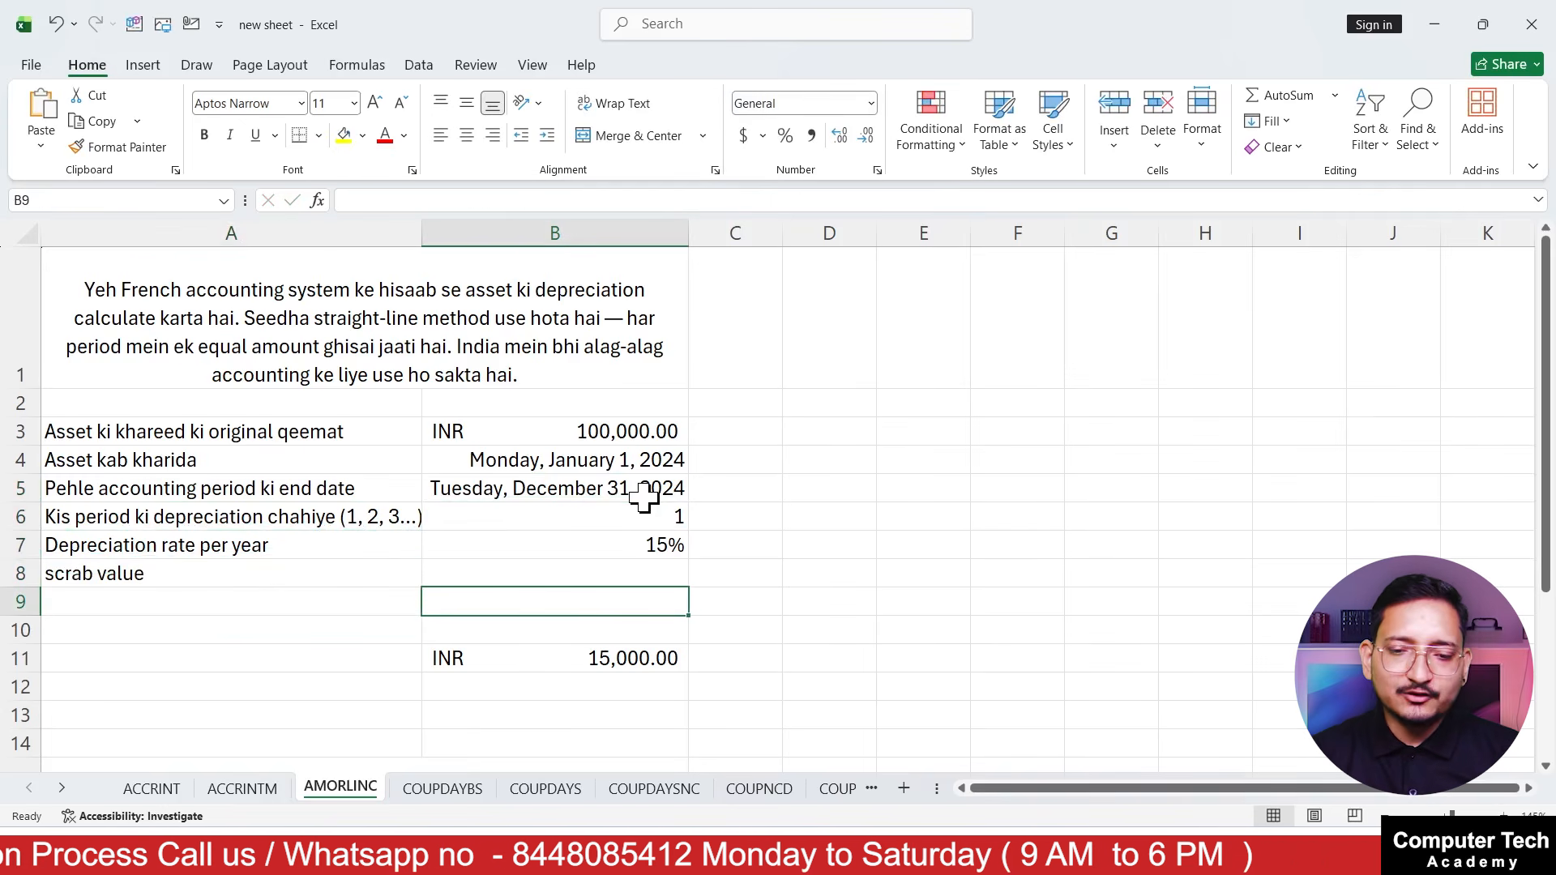
pyautogui.press('Up')
pyautogui.write('1')
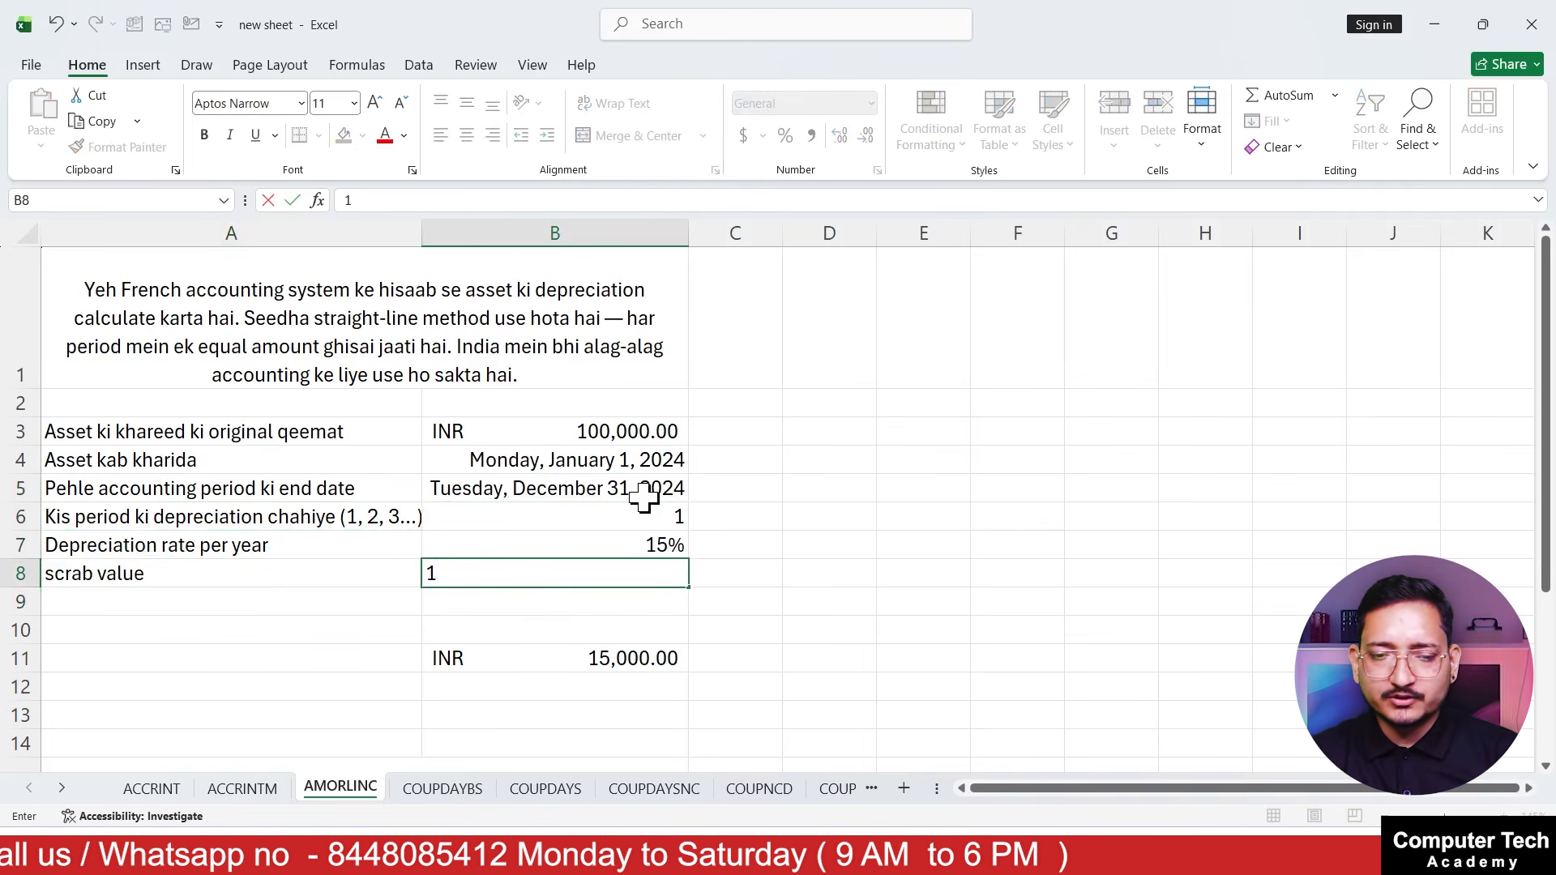
pyautogui.write('0000')
pyautogui.press('Return')
pyautogui.press('Up')
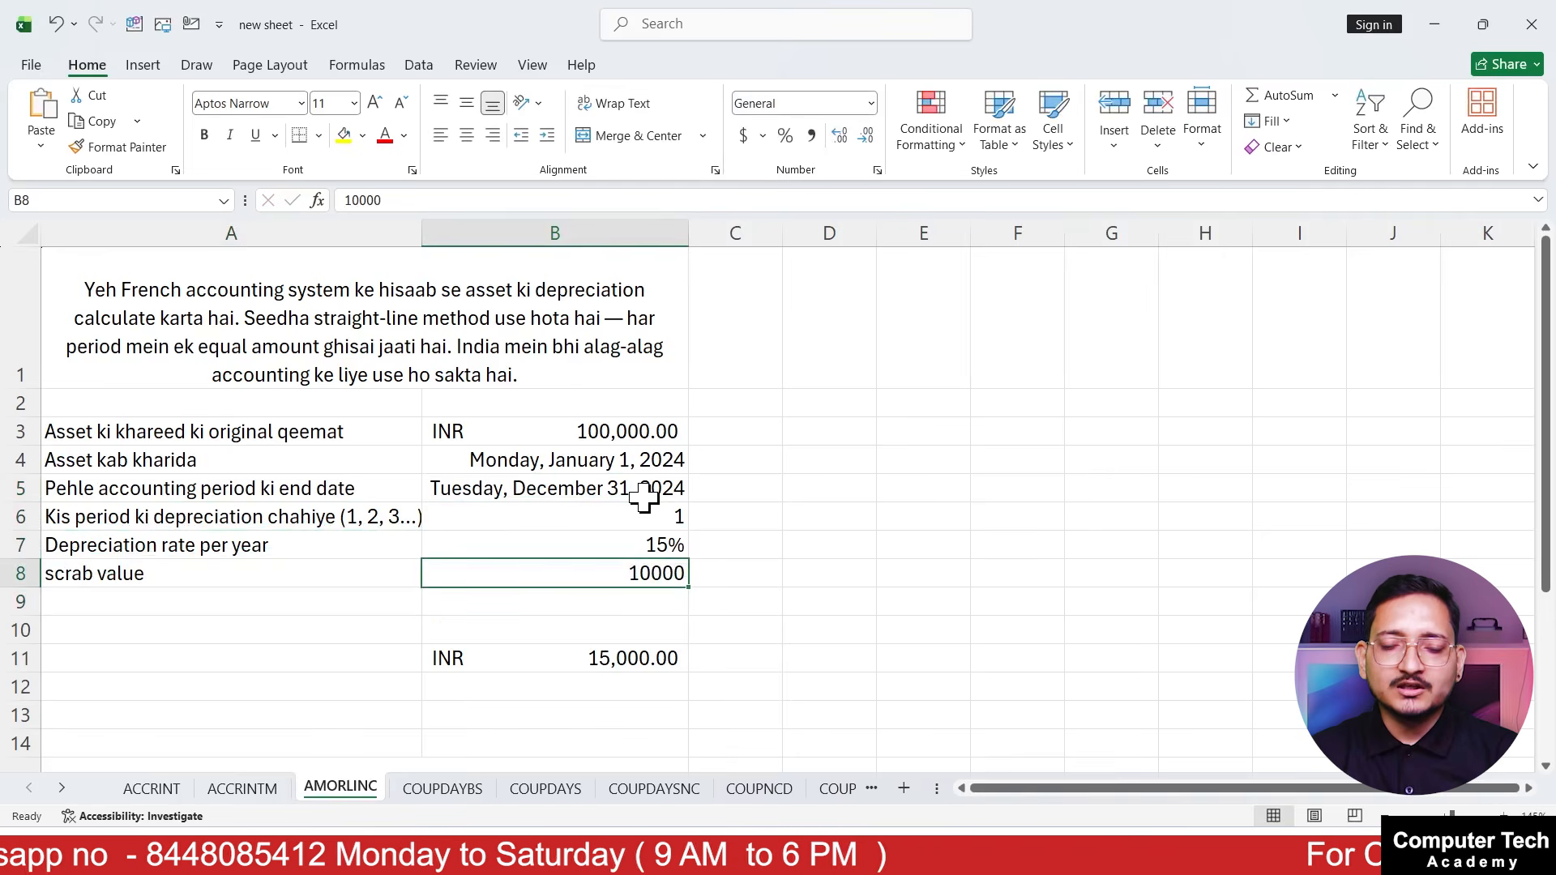
pyautogui.click(620, 430)
pyautogui.click(138, 148)
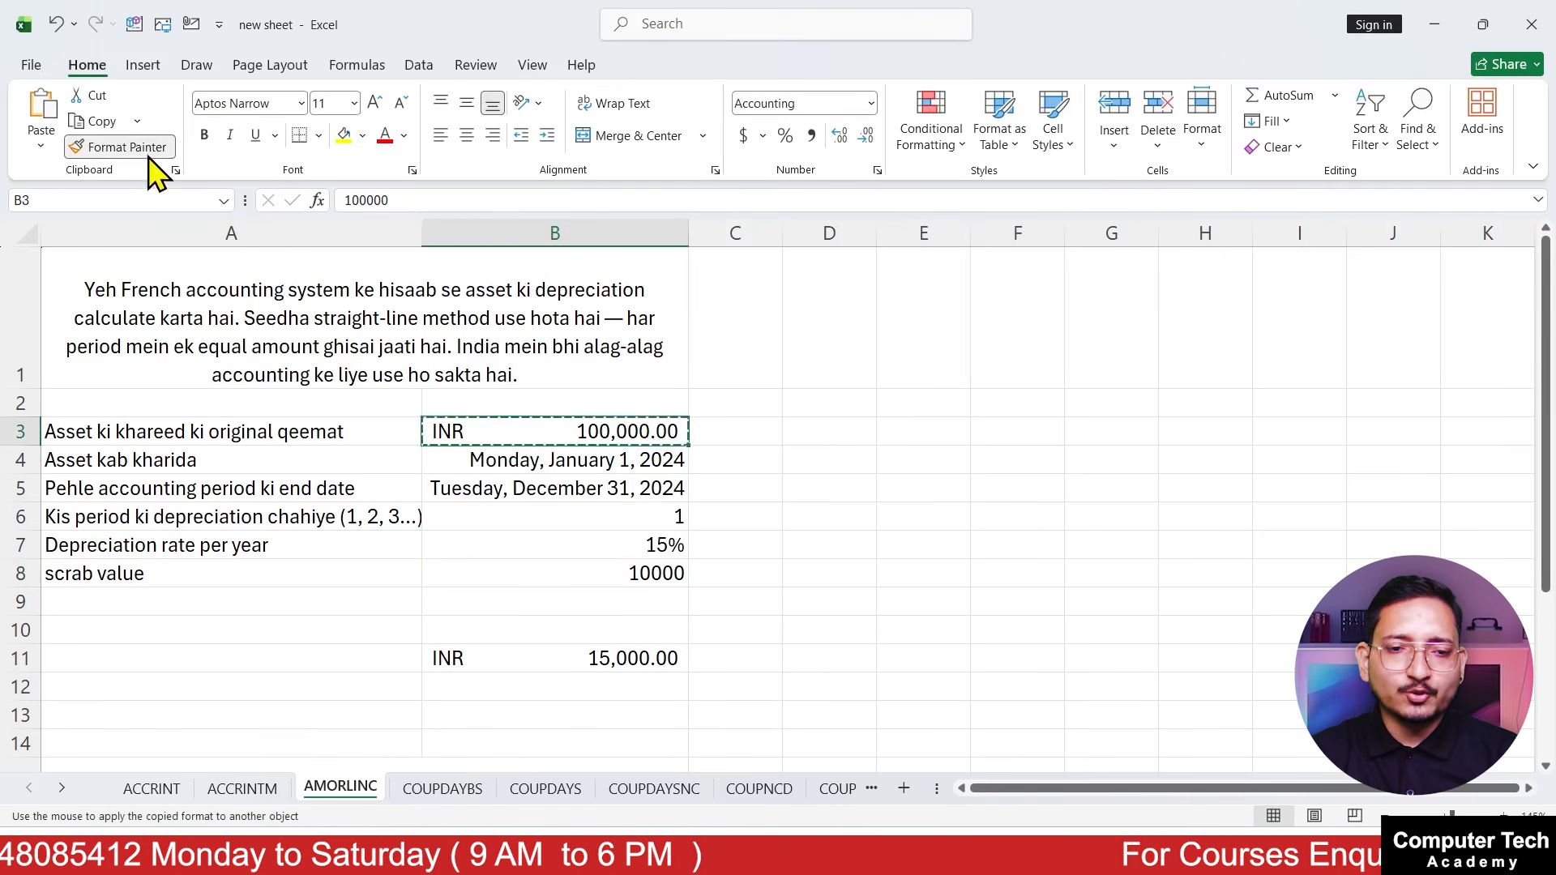
pyautogui.click(570, 570)
# Begin an AMORLINC formula in B12 with B3 as cost, B4 as purchase date and B5 as first period end
pyautogui.click(525, 658)
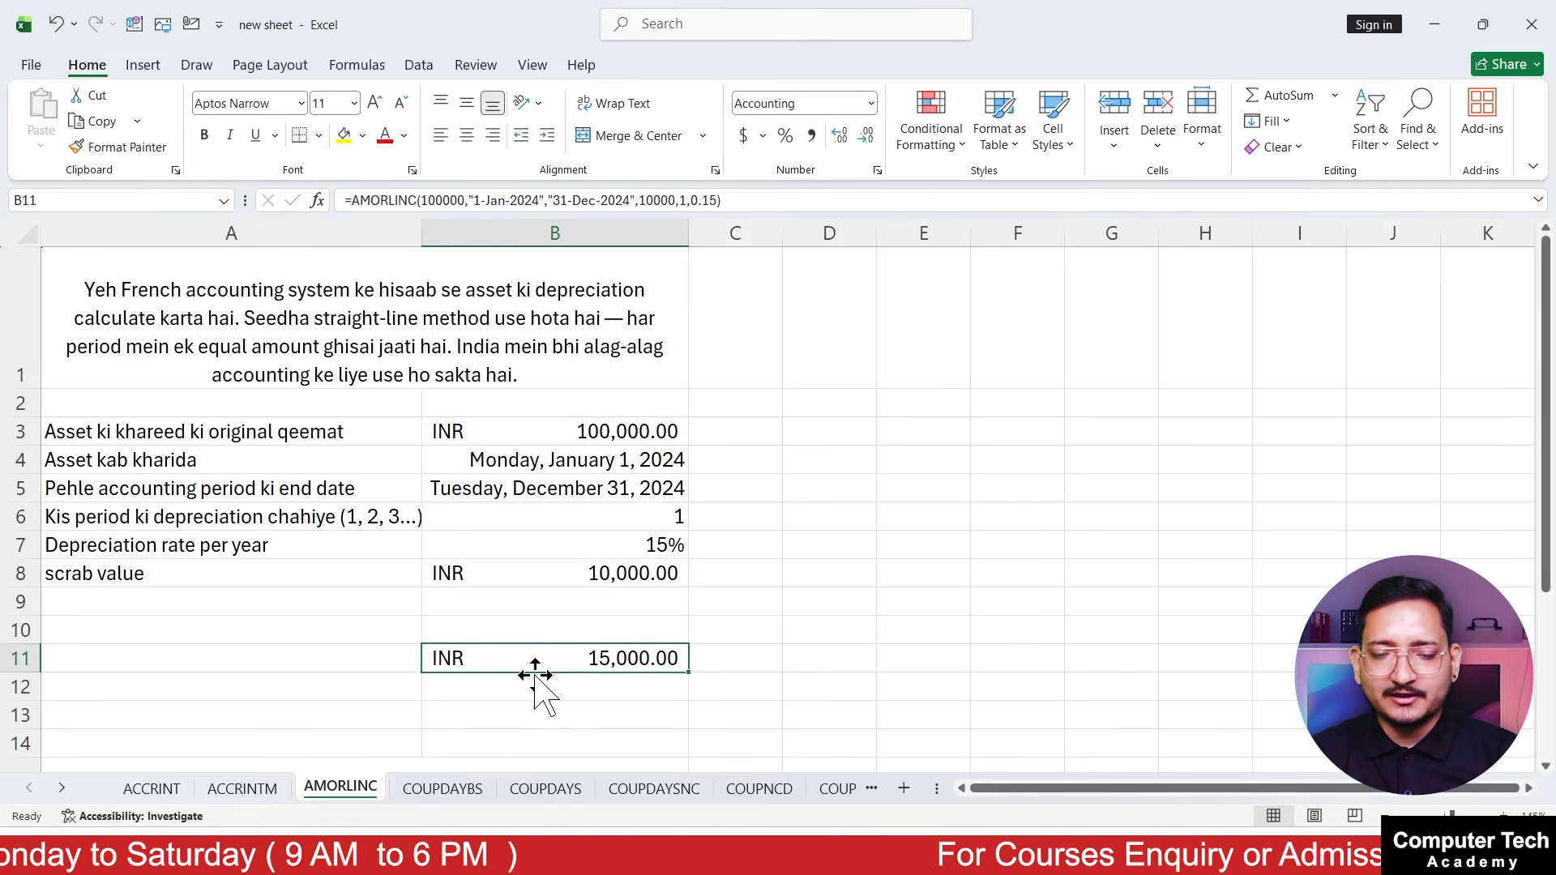
pyautogui.click(537, 685)
pyautogui.write('=')
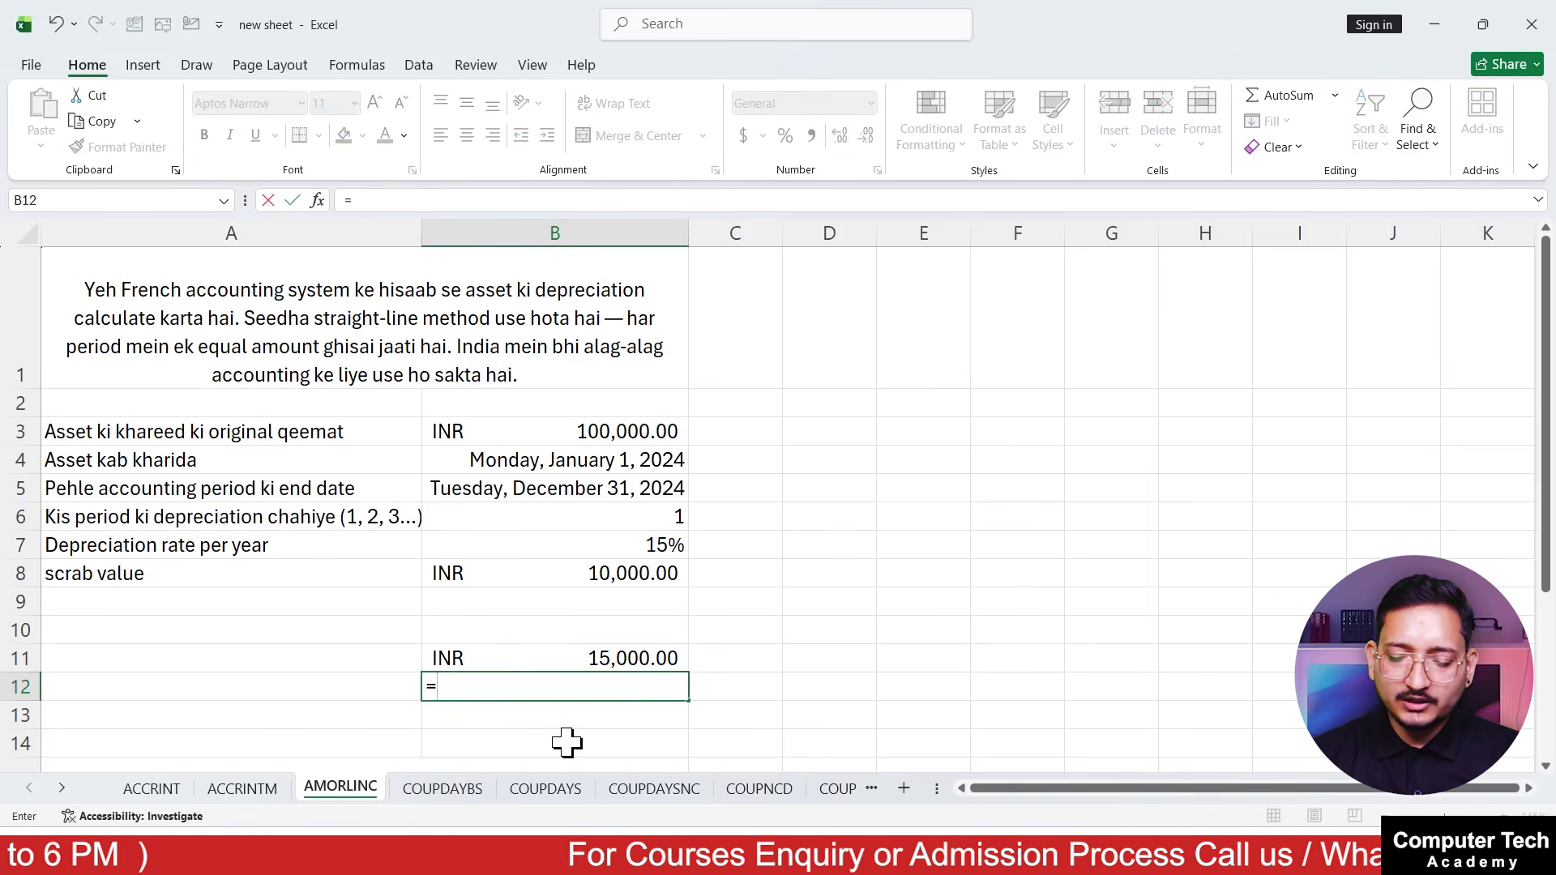
pyautogui.write('amor')
pyautogui.press('Tab')
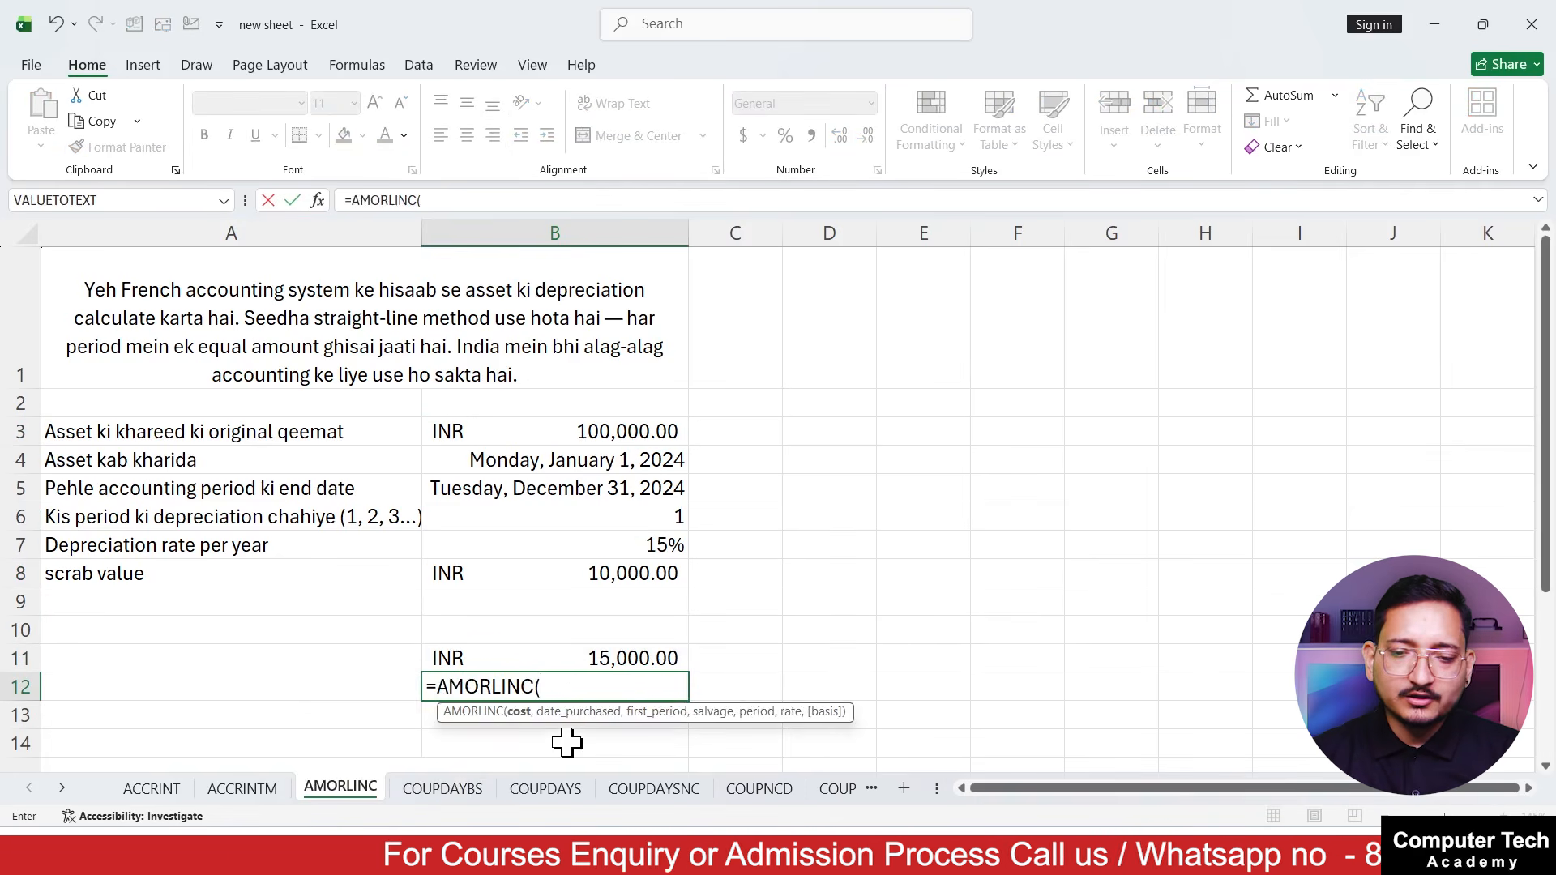
pyautogui.click(623, 438)
pyautogui.write(',')
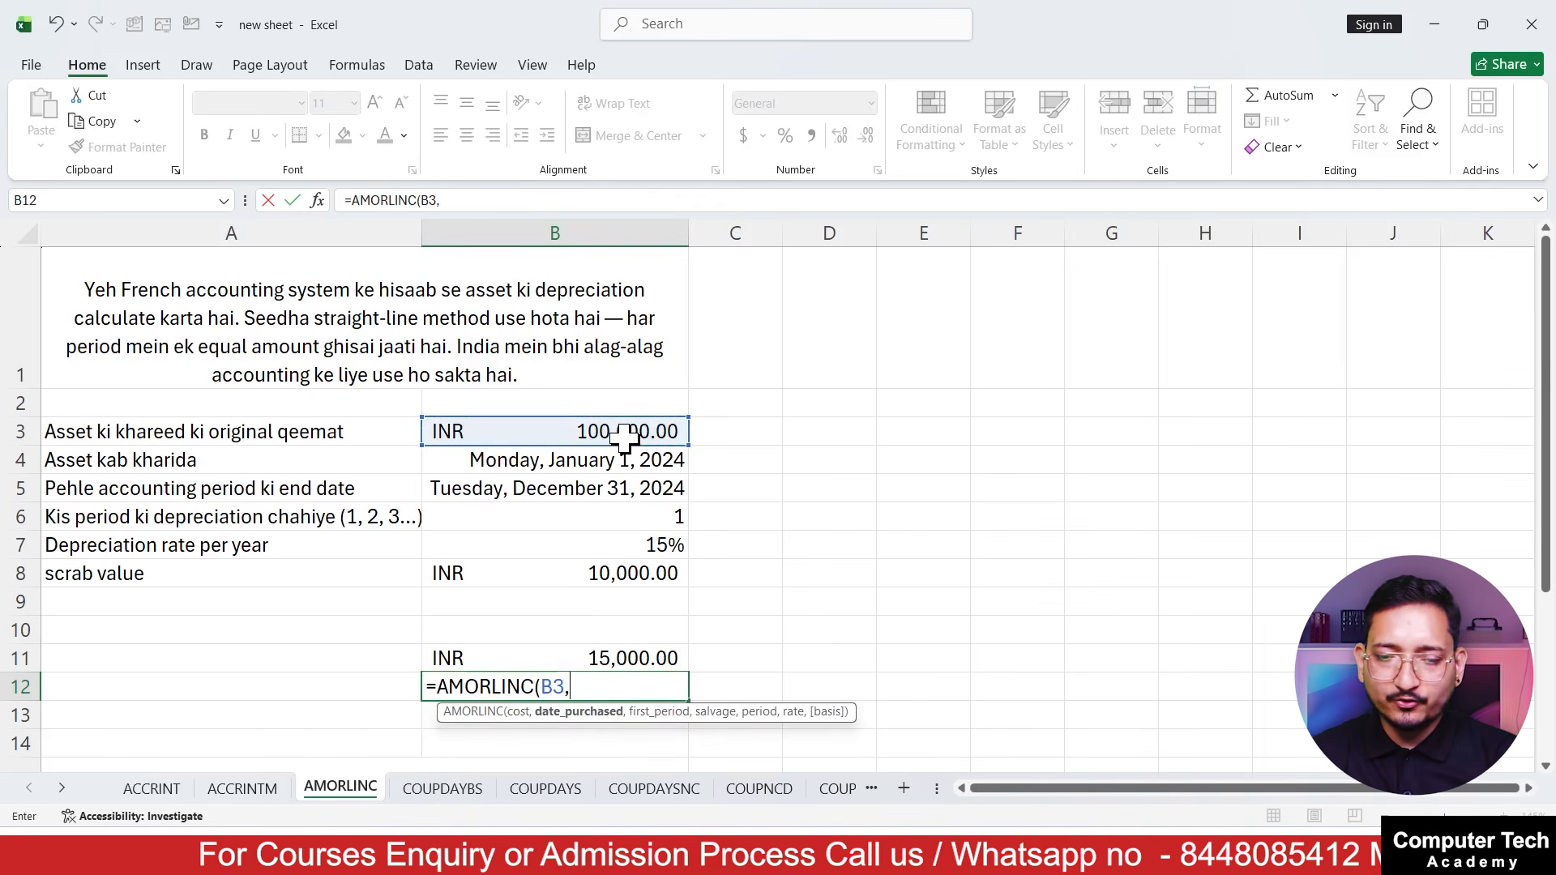
pyautogui.click(657, 457)
pyautogui.write(',')
pyautogui.click(551, 488)
pyautogui.write(',')
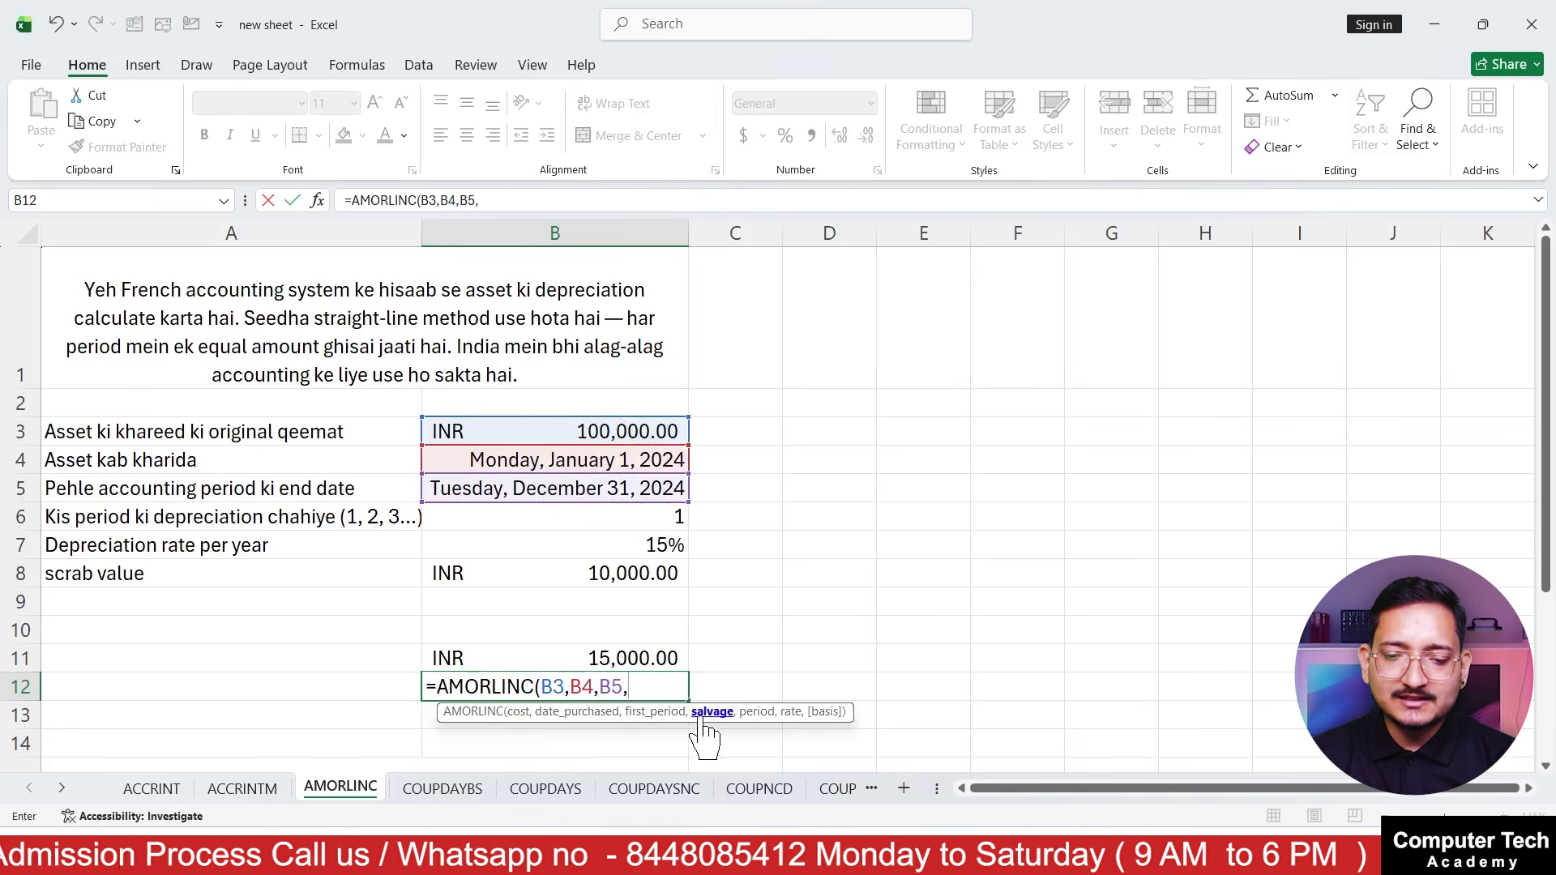
# Complete the B12 AMORLINC formula with the salvage value from B8, the period from B6 and the rate from B7
pyautogui.click(555, 569)
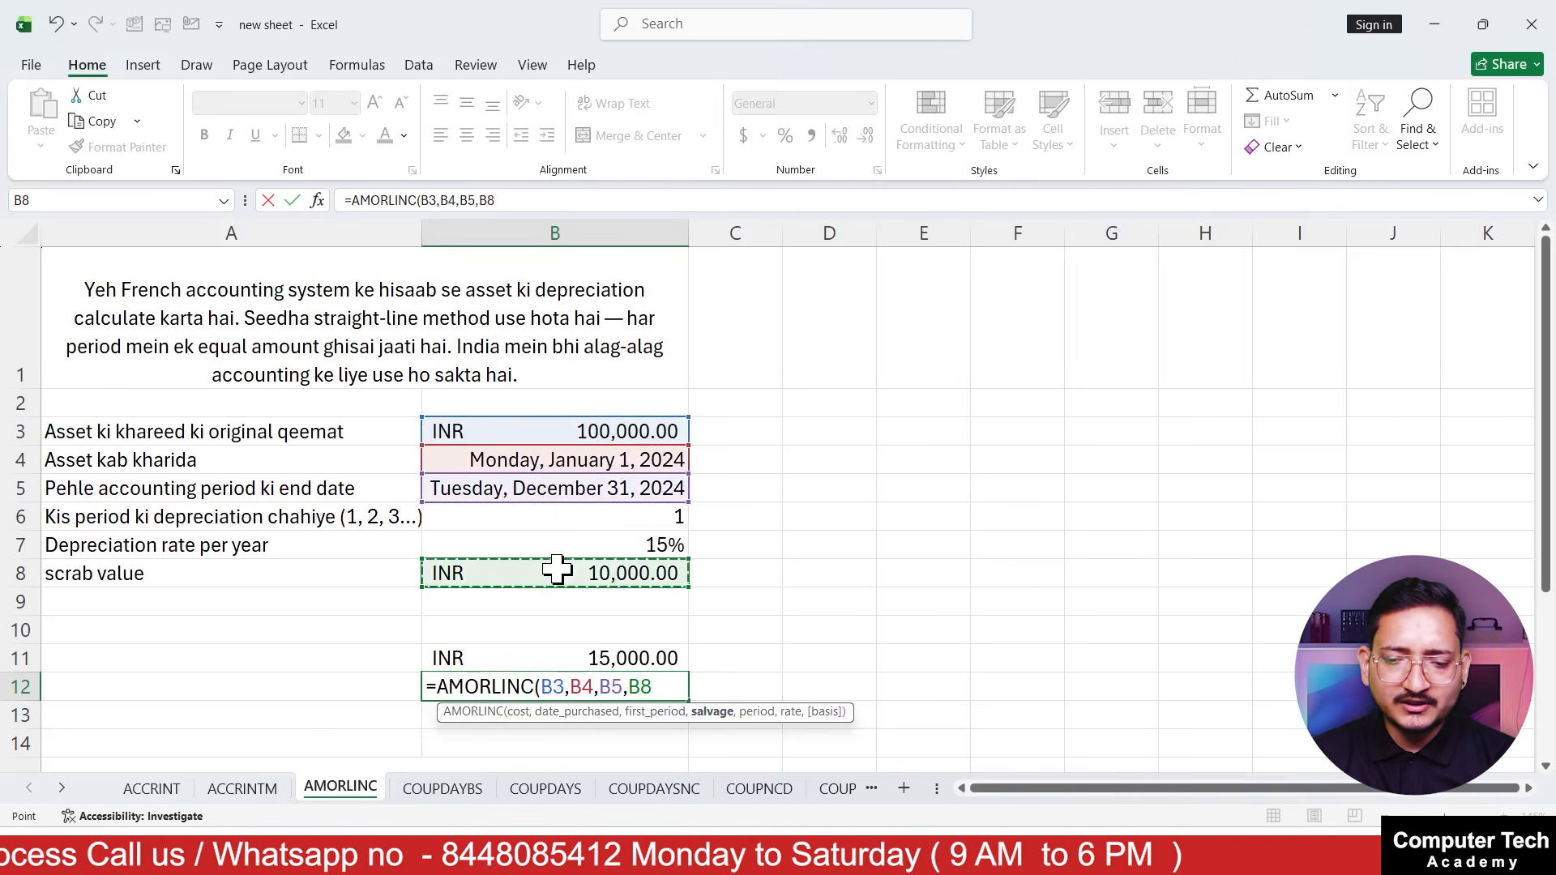
pyautogui.write(',')
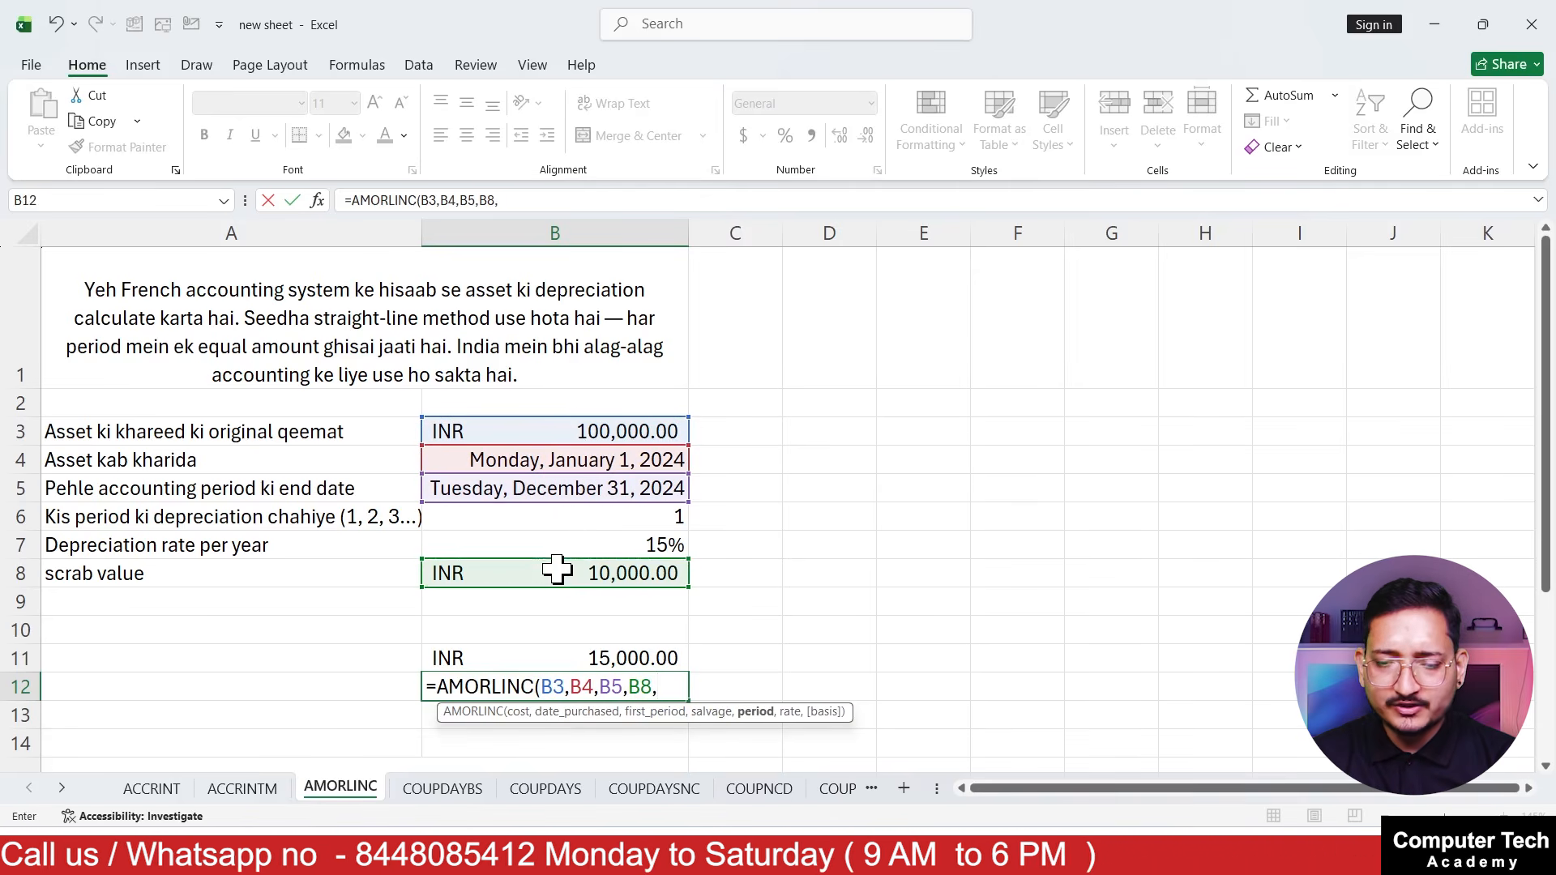
pyautogui.click(574, 523)
pyautogui.write(',')
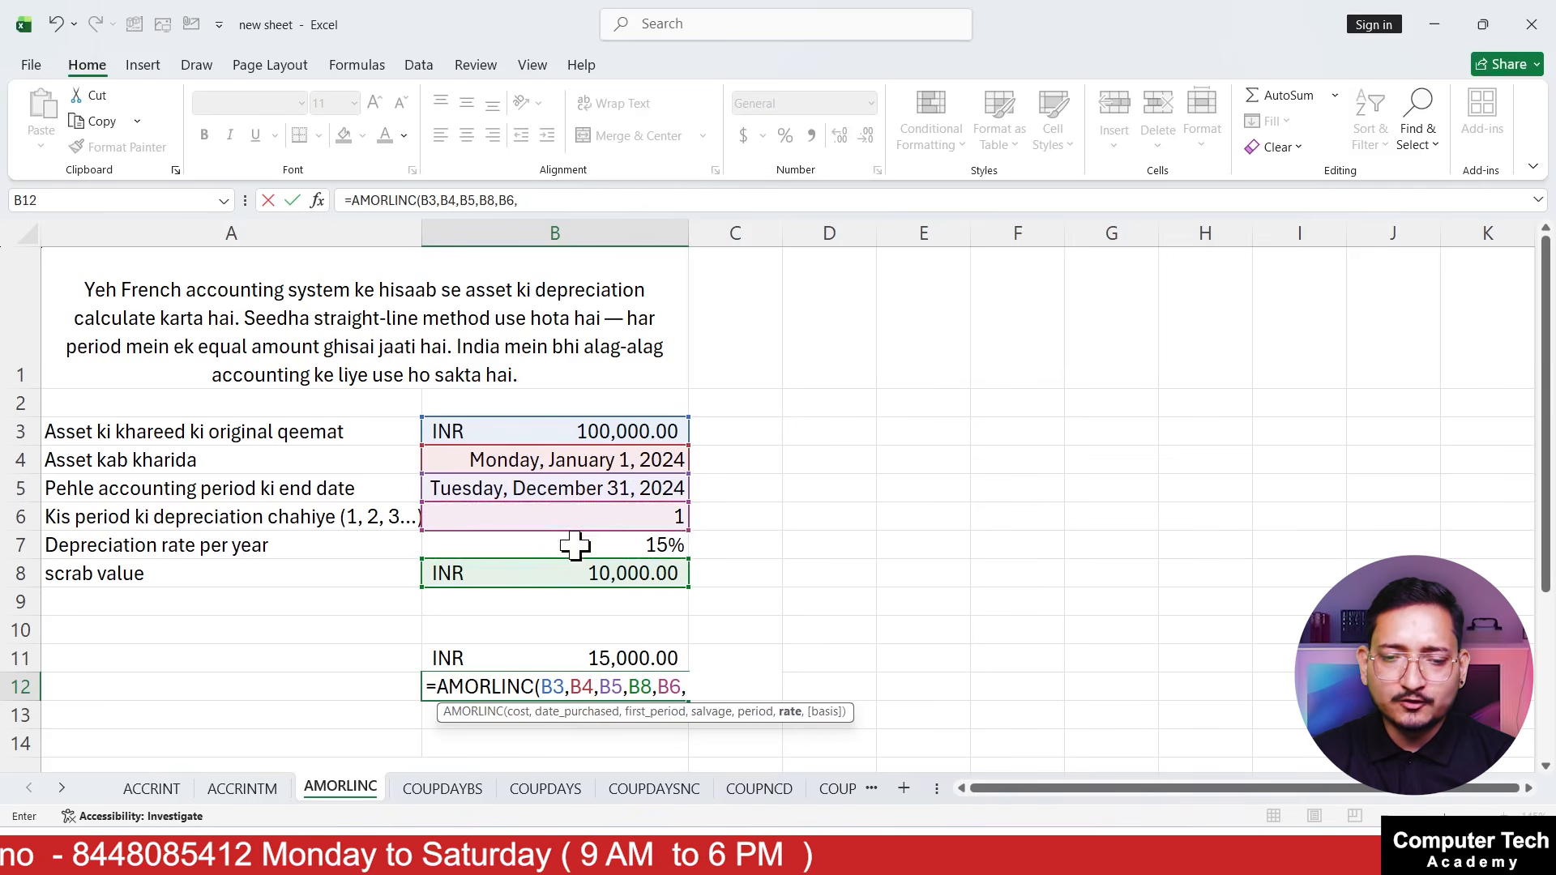
pyautogui.click(574, 547)
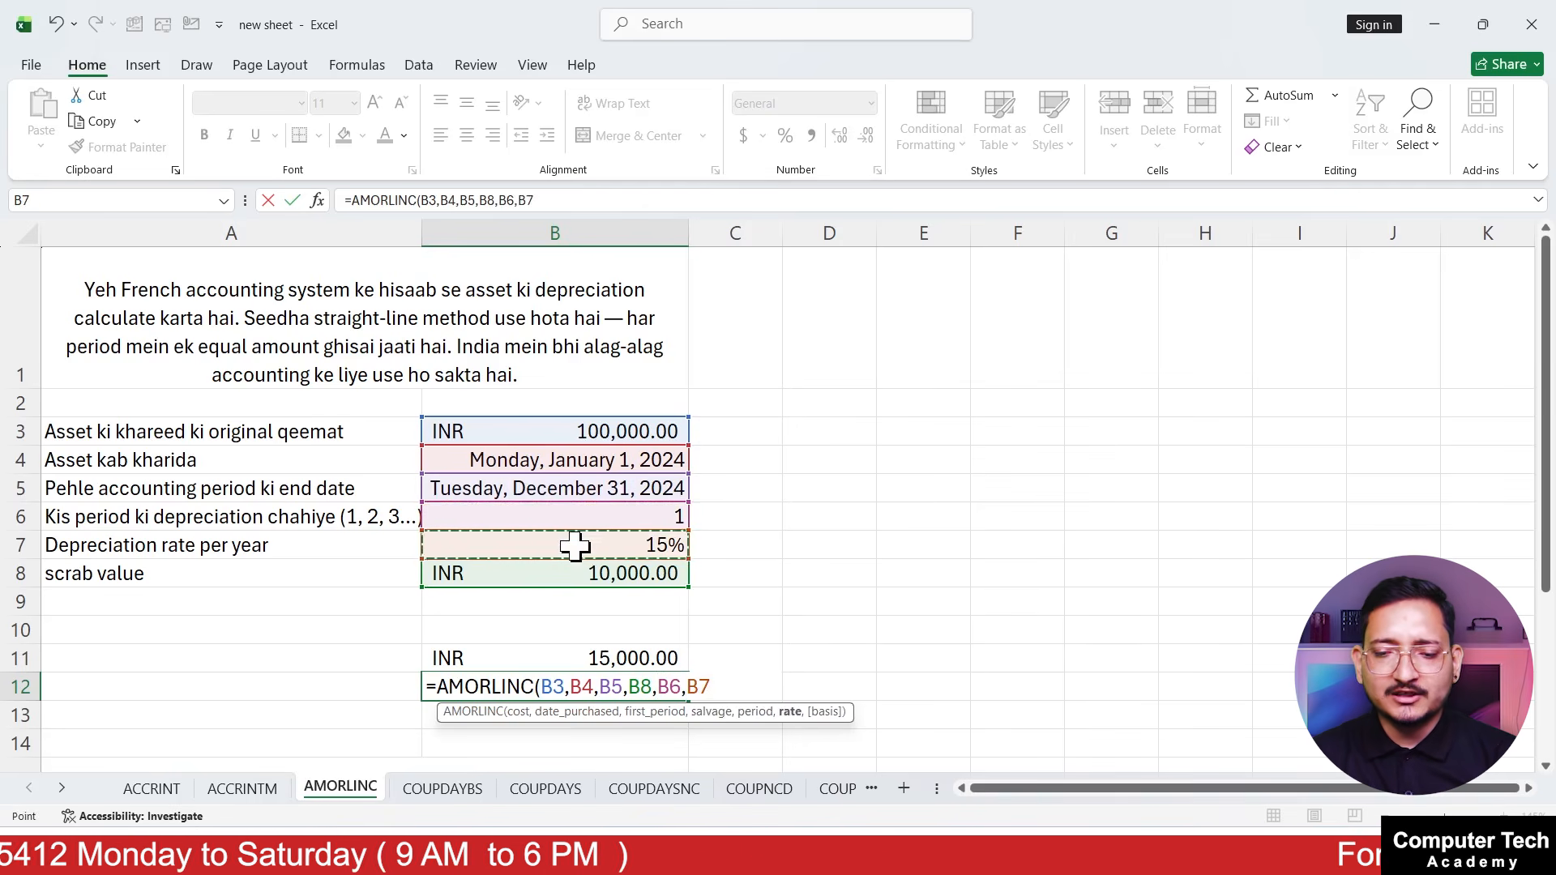
pyautogui.write(')')
pyautogui.press('Return')
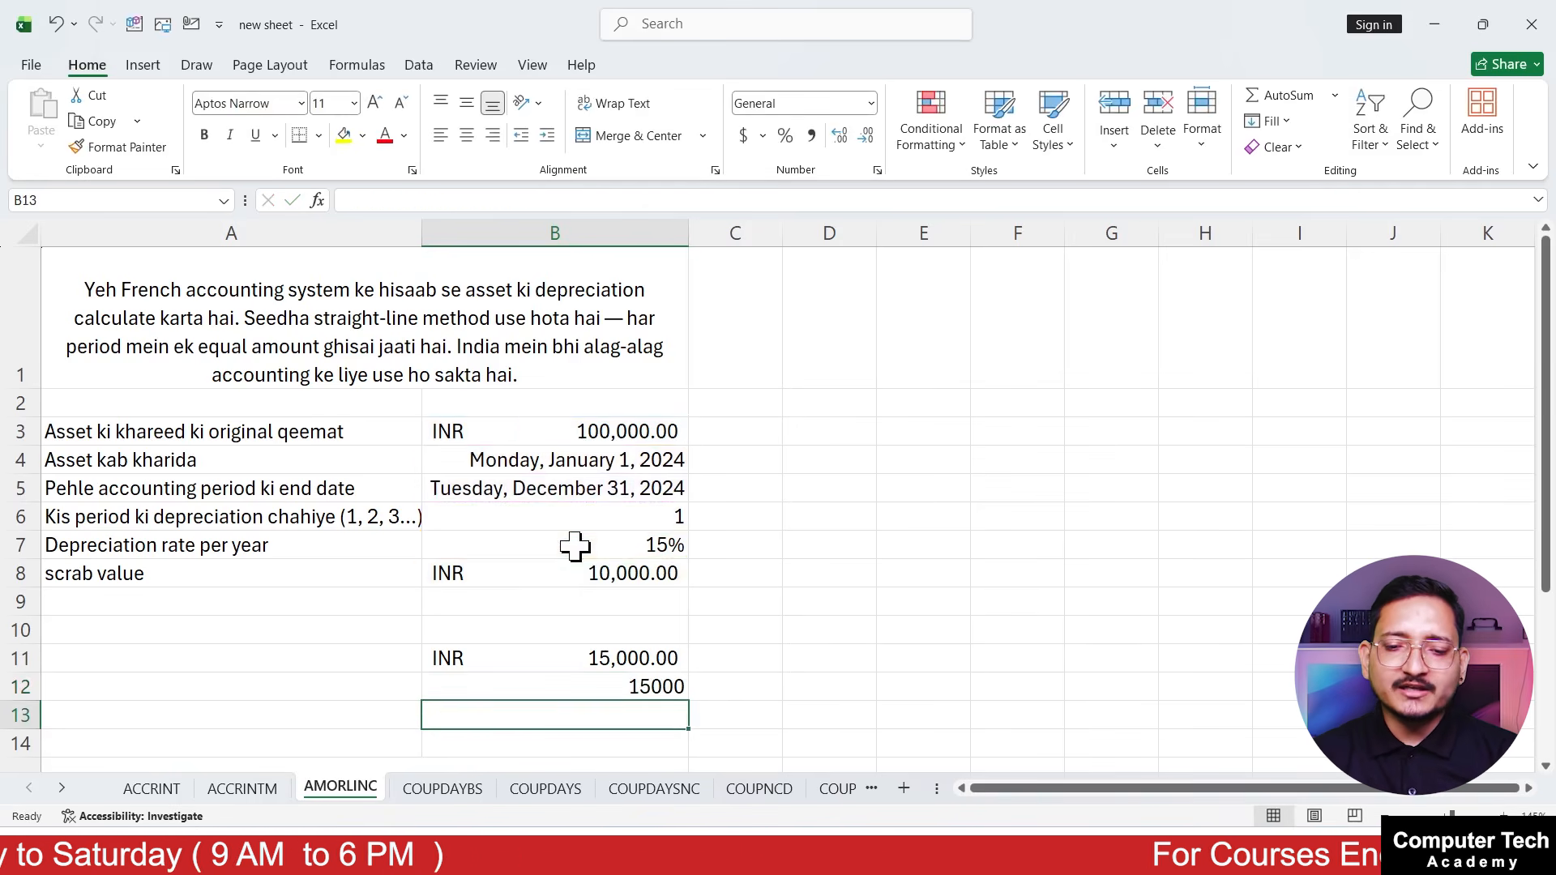
# Check the AMORLINC formula and result in B12 against the cost in B3 and the scrap value in B8
pyautogui.click(653, 688)
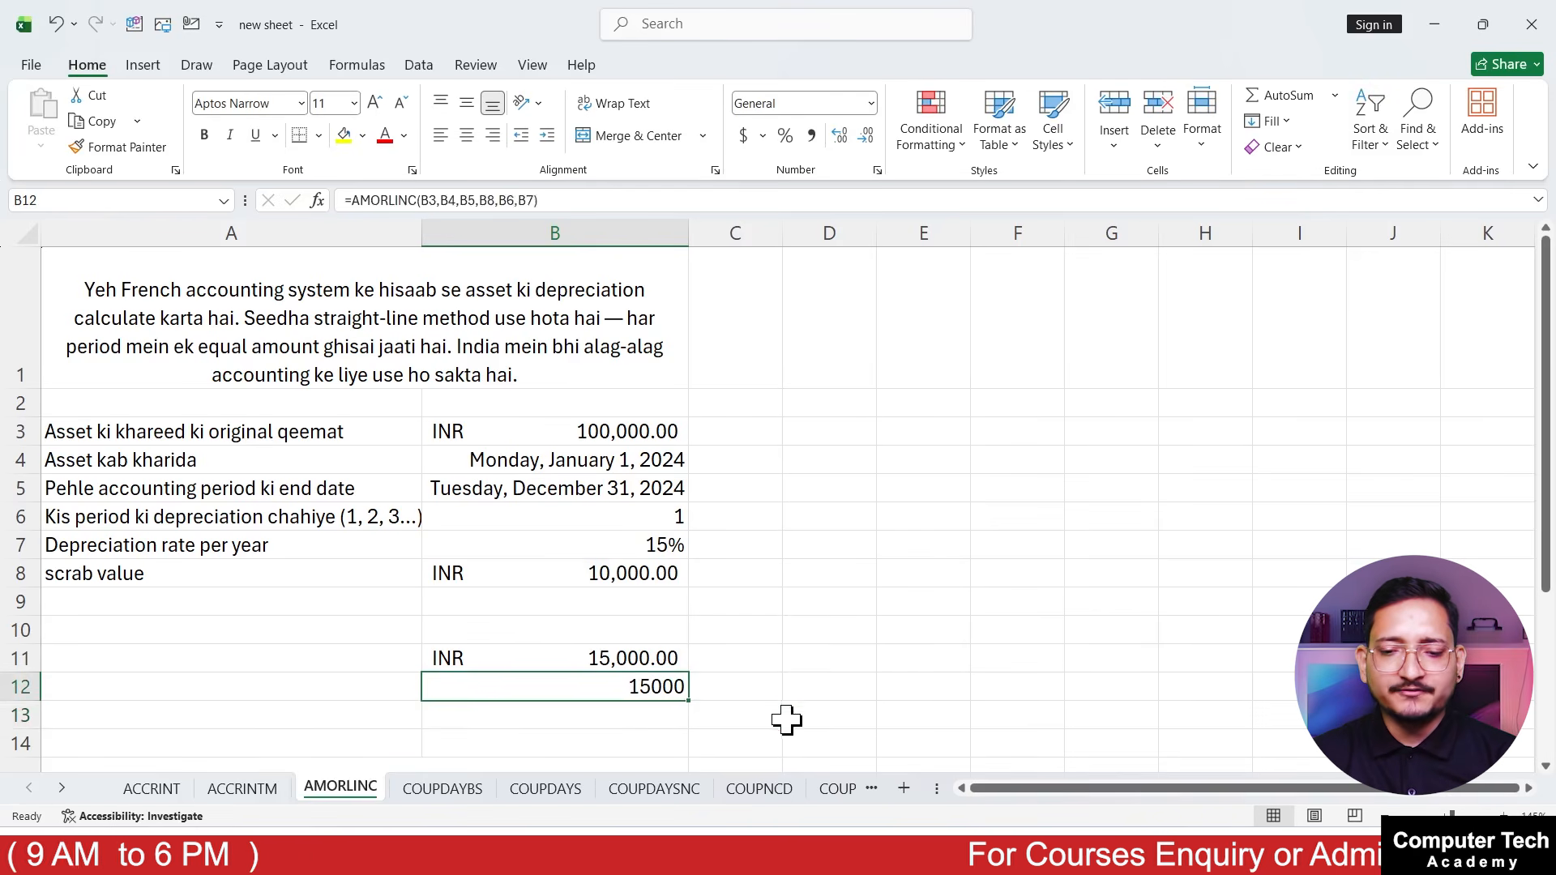
pyautogui.click(787, 716)
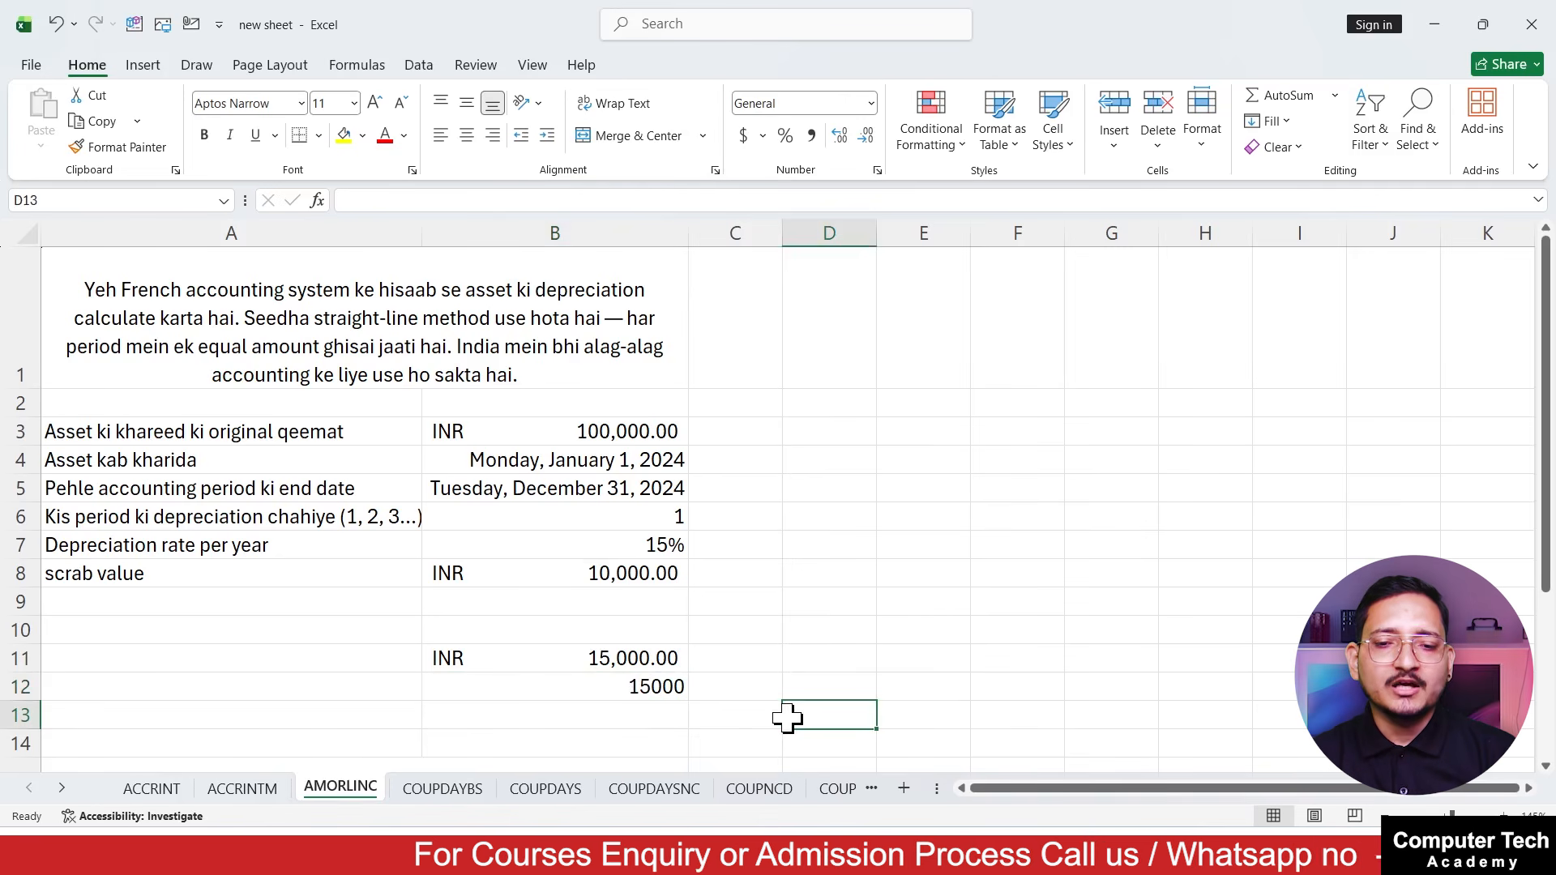
pyautogui.click(650, 435)
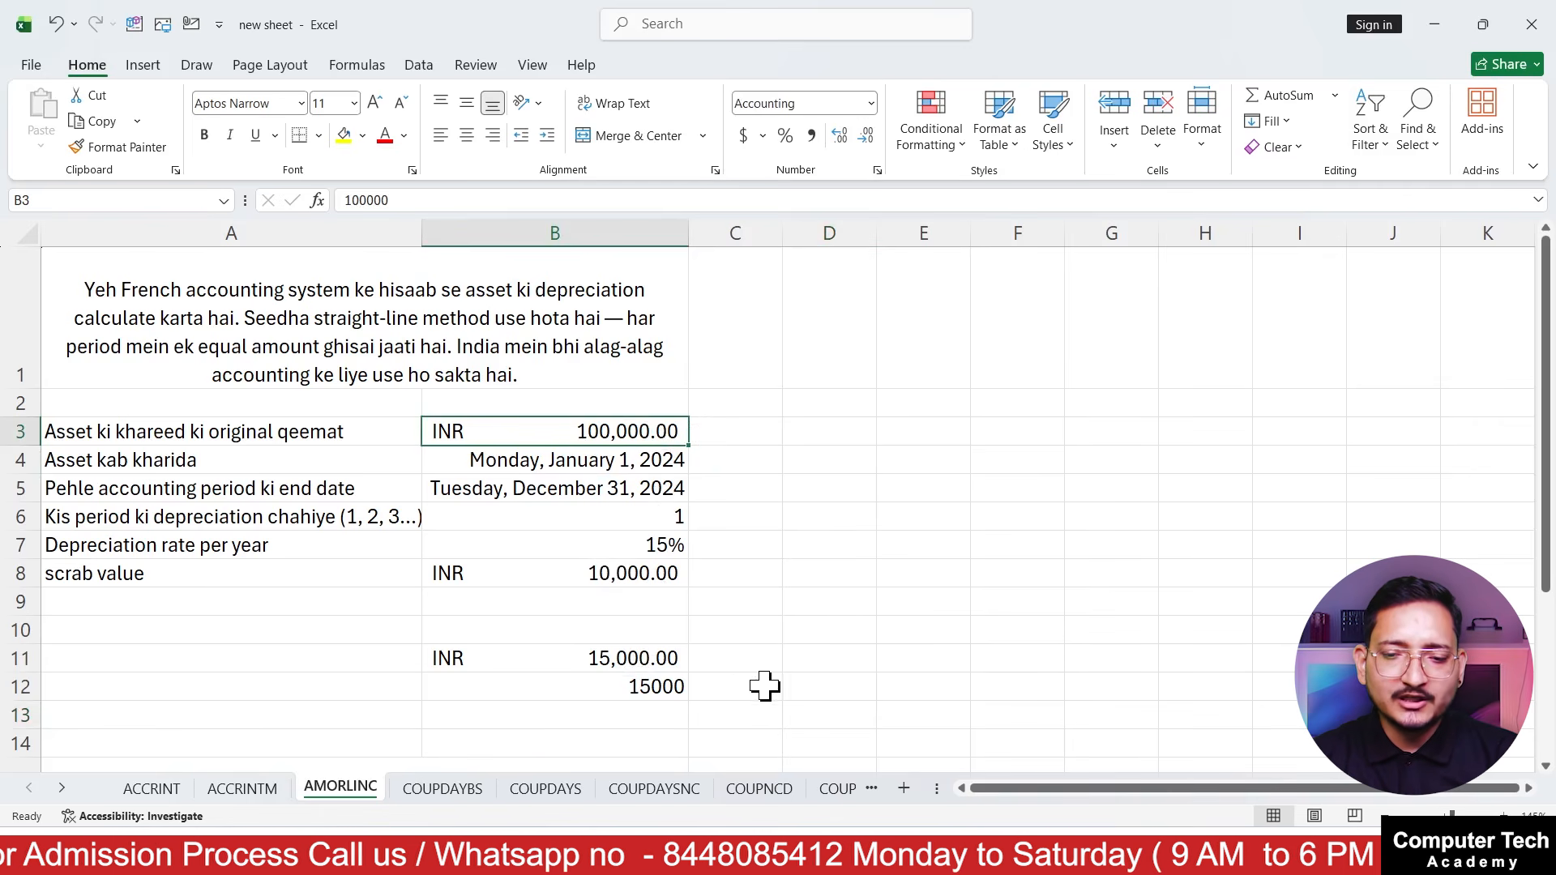
pyautogui.click(666, 687)
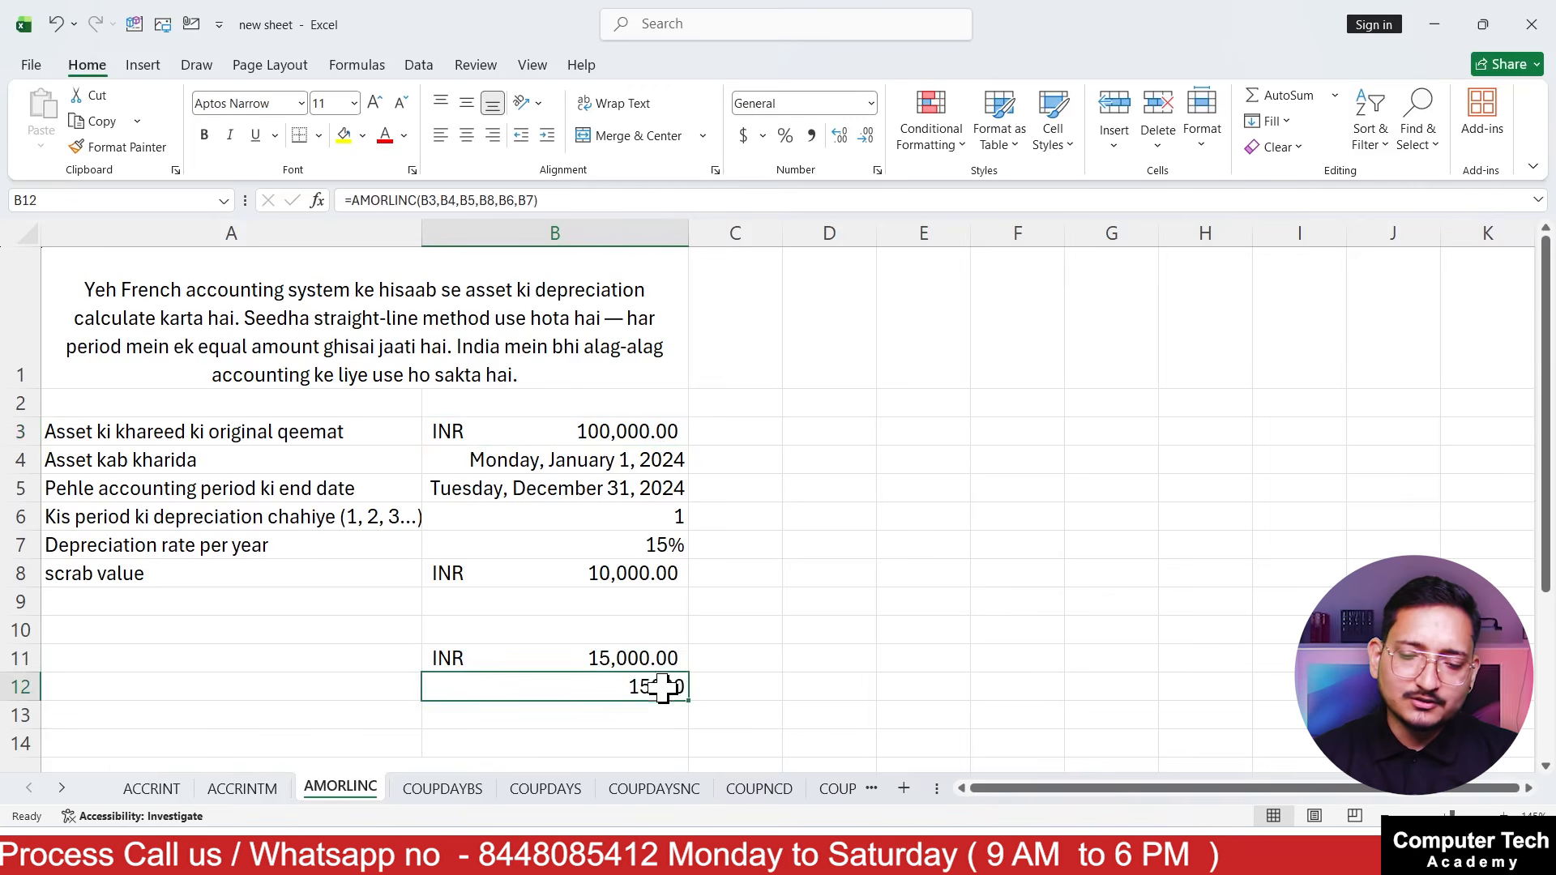
pyautogui.moveTo(618, 425); pyautogui.dragTo(614, 573)
pyautogui.click(620, 689)
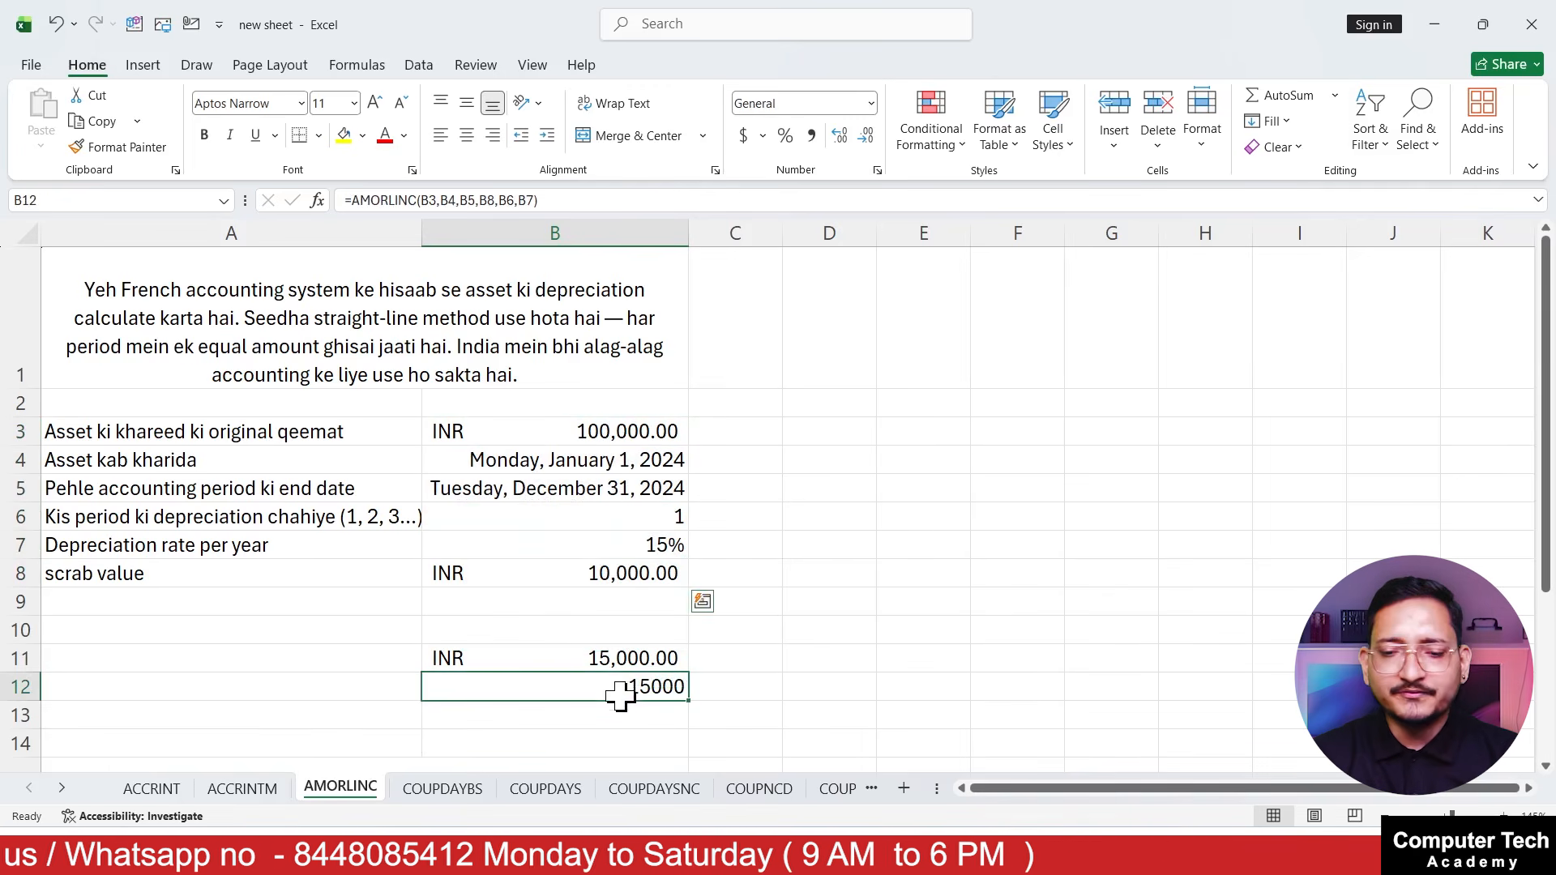
pyautogui.click(813, 687)
pyautogui.click(644, 707)
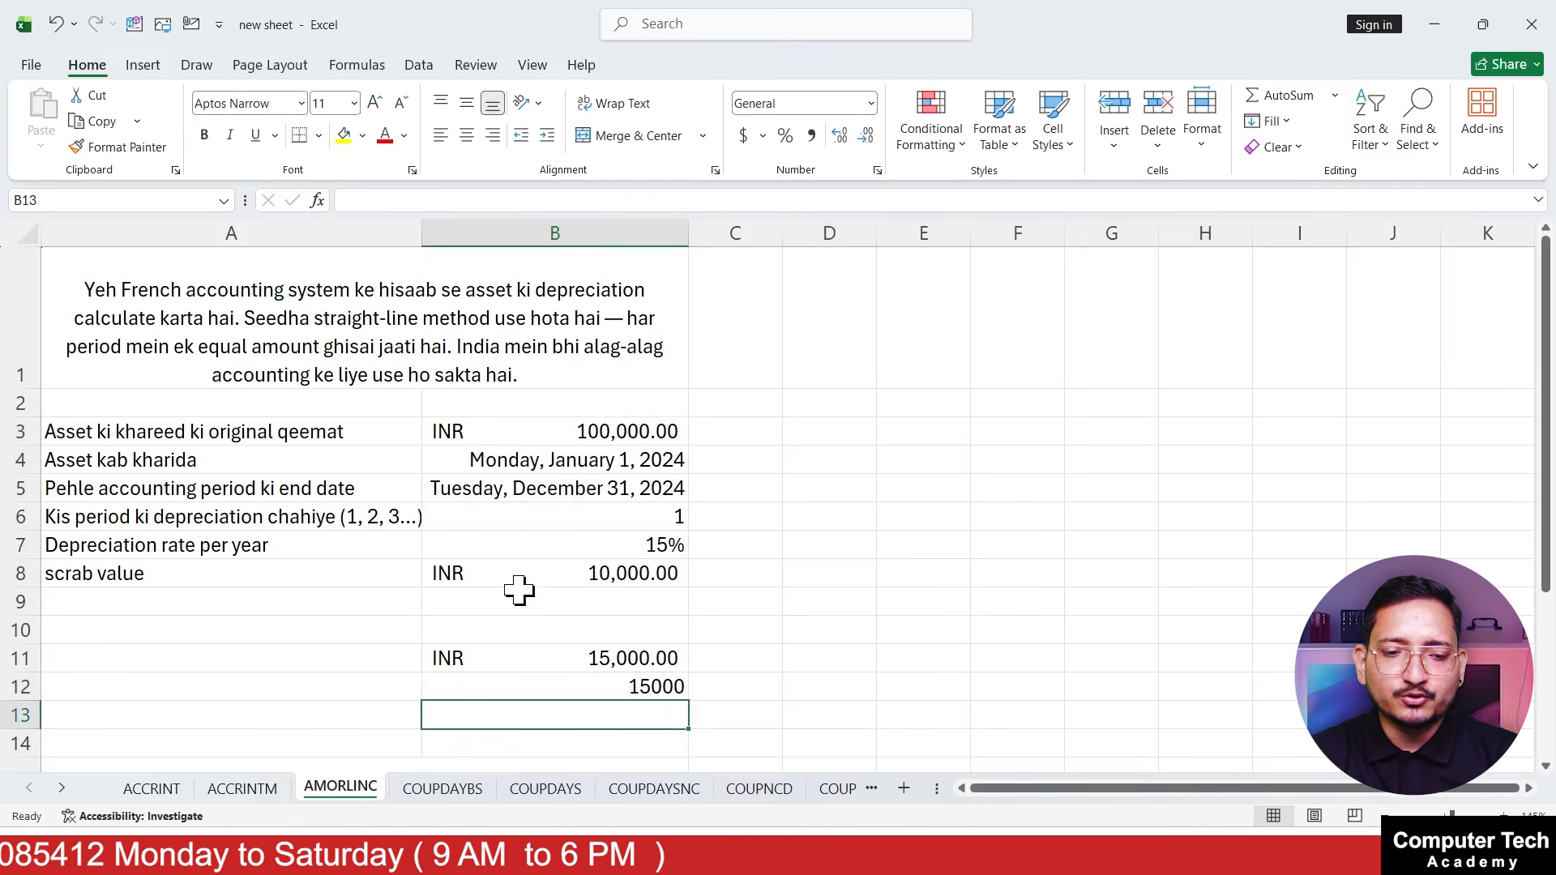
pyautogui.click(554, 577)
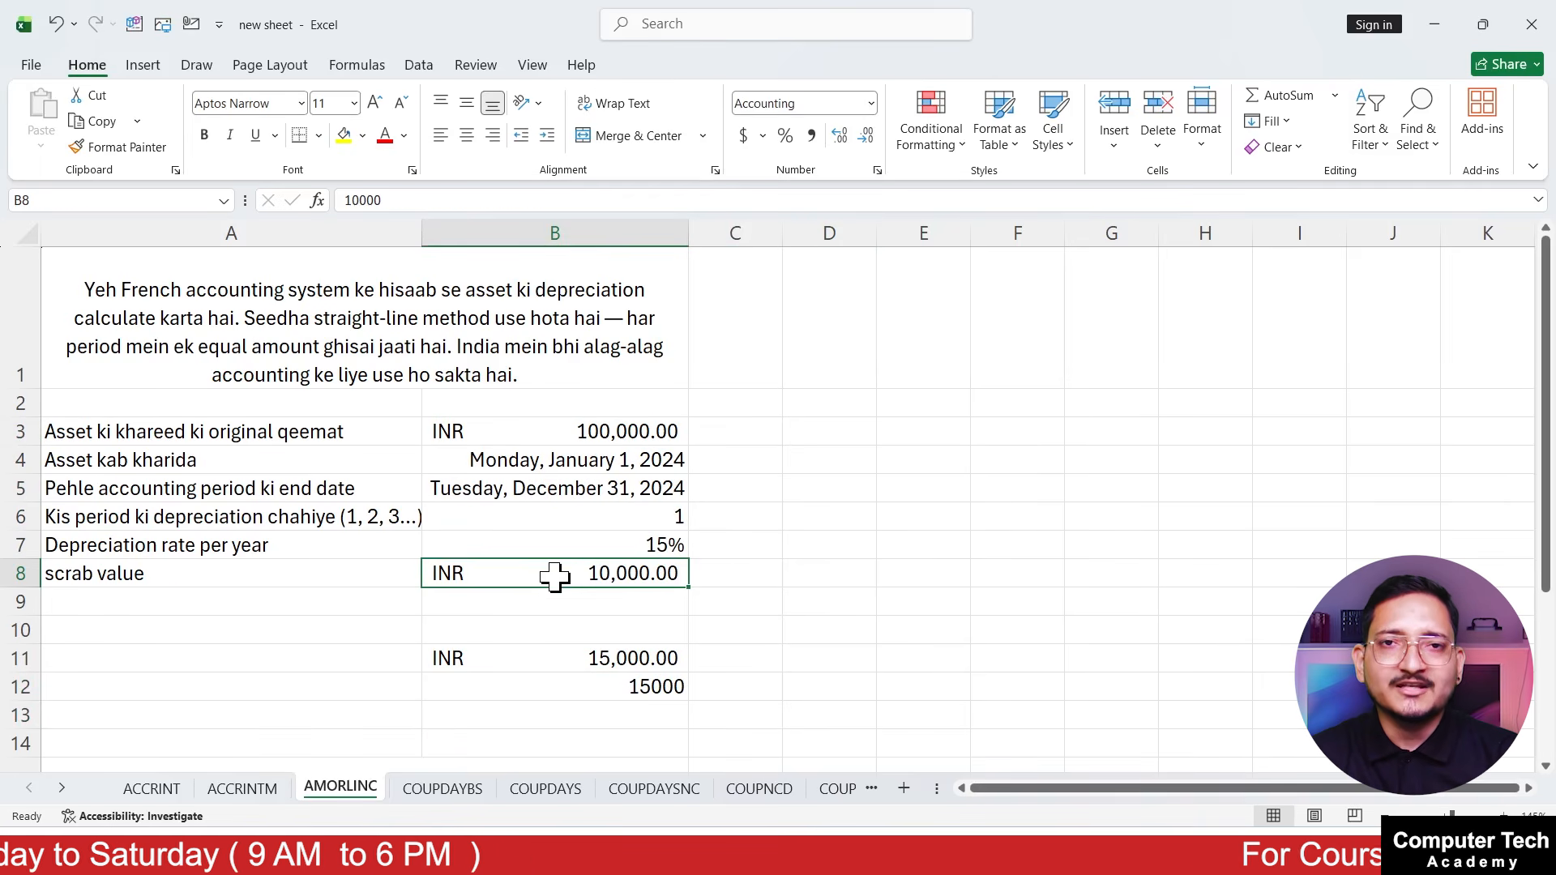
# Change the cost argument of the B12 AMORLINC formula to the cost minus the scrap value, B3-B8
pyautogui.doubleClick(594, 691)
pyautogui.click(566, 688)
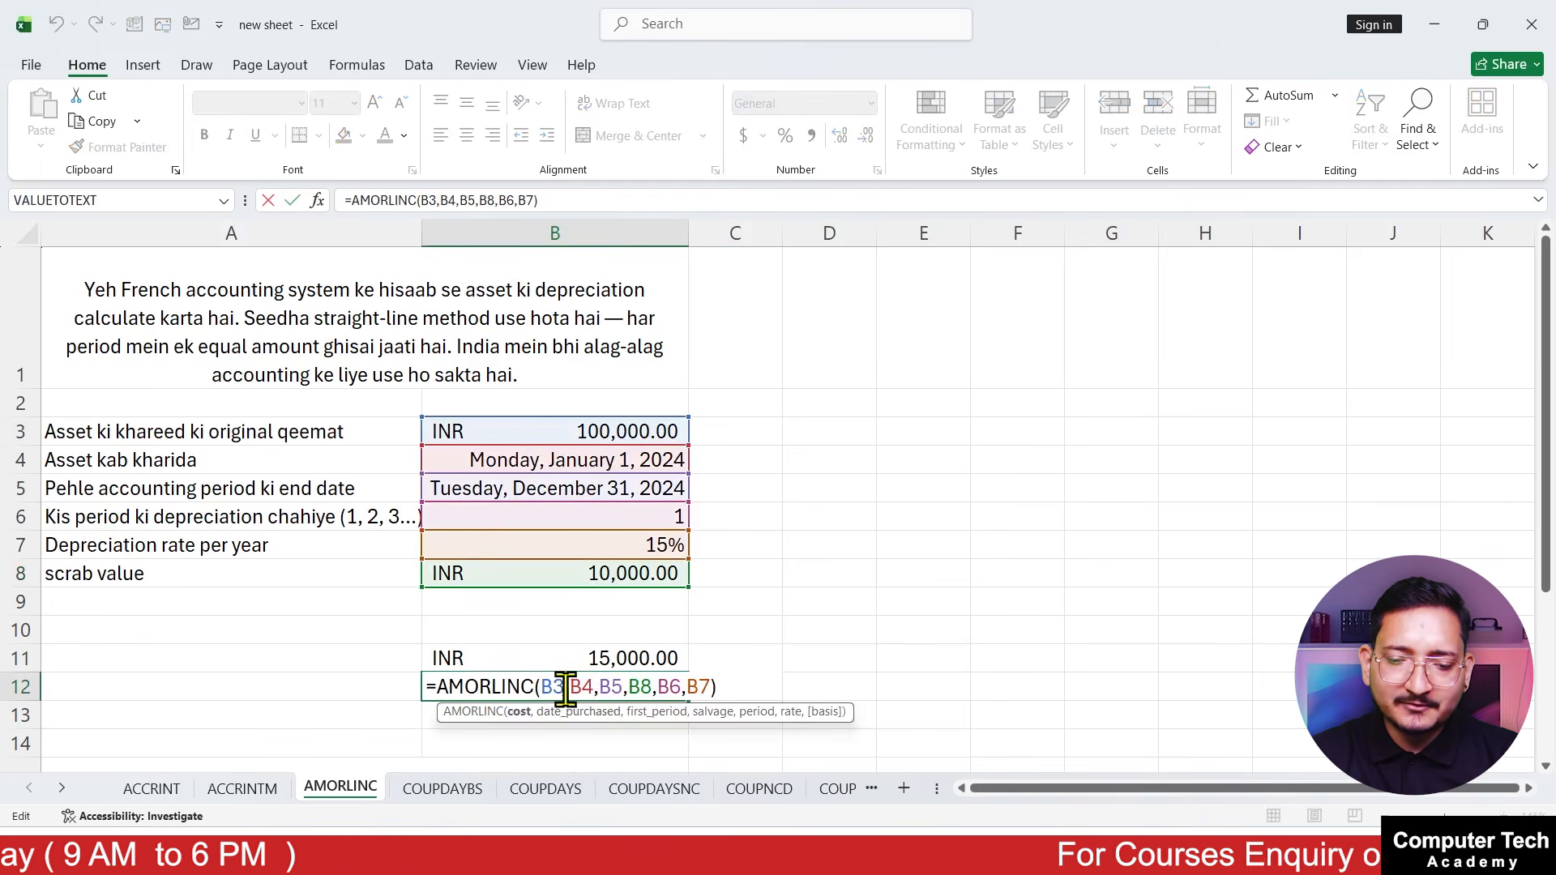
pyautogui.write('-')
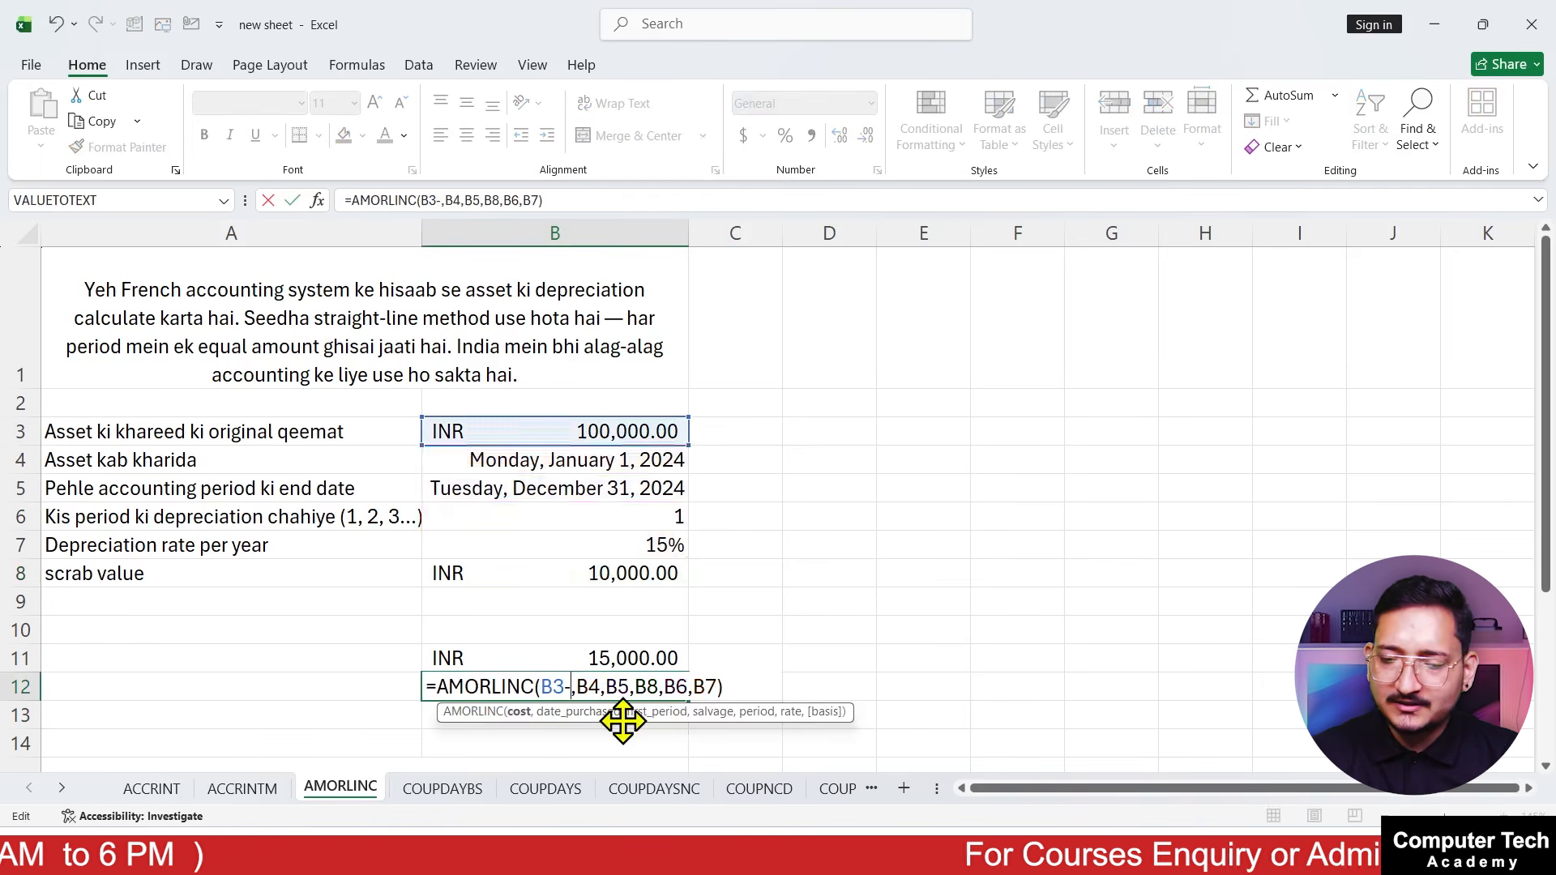
pyautogui.click(527, 576)
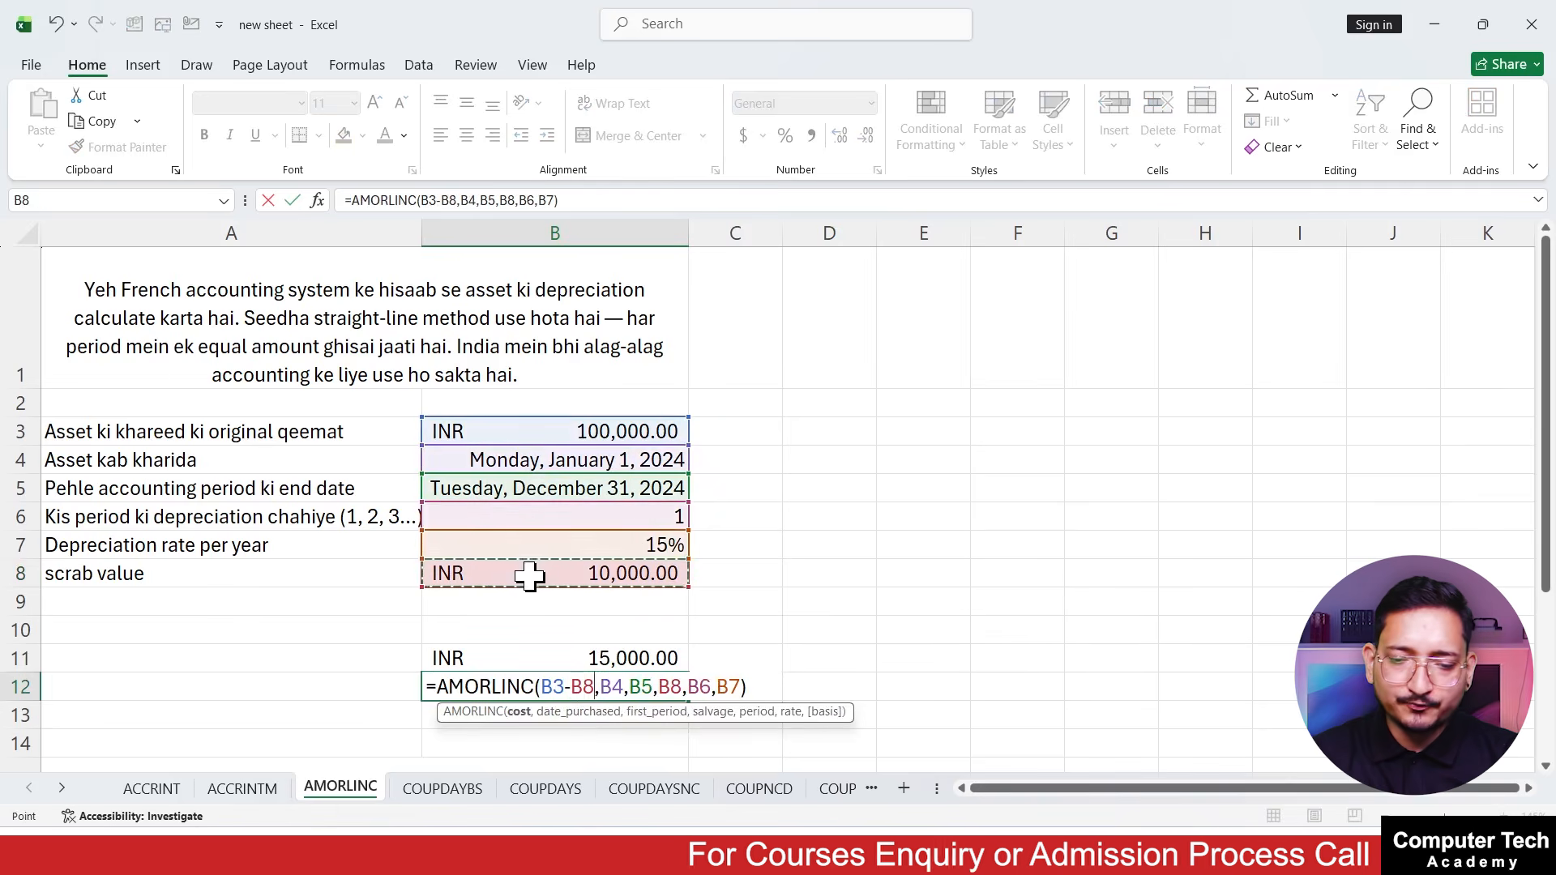
pyautogui.press('Return')
# Copy the INR accounting format of B11 onto the depreciation result in B12
pyautogui.press('Up')
pyautogui.press('Up')
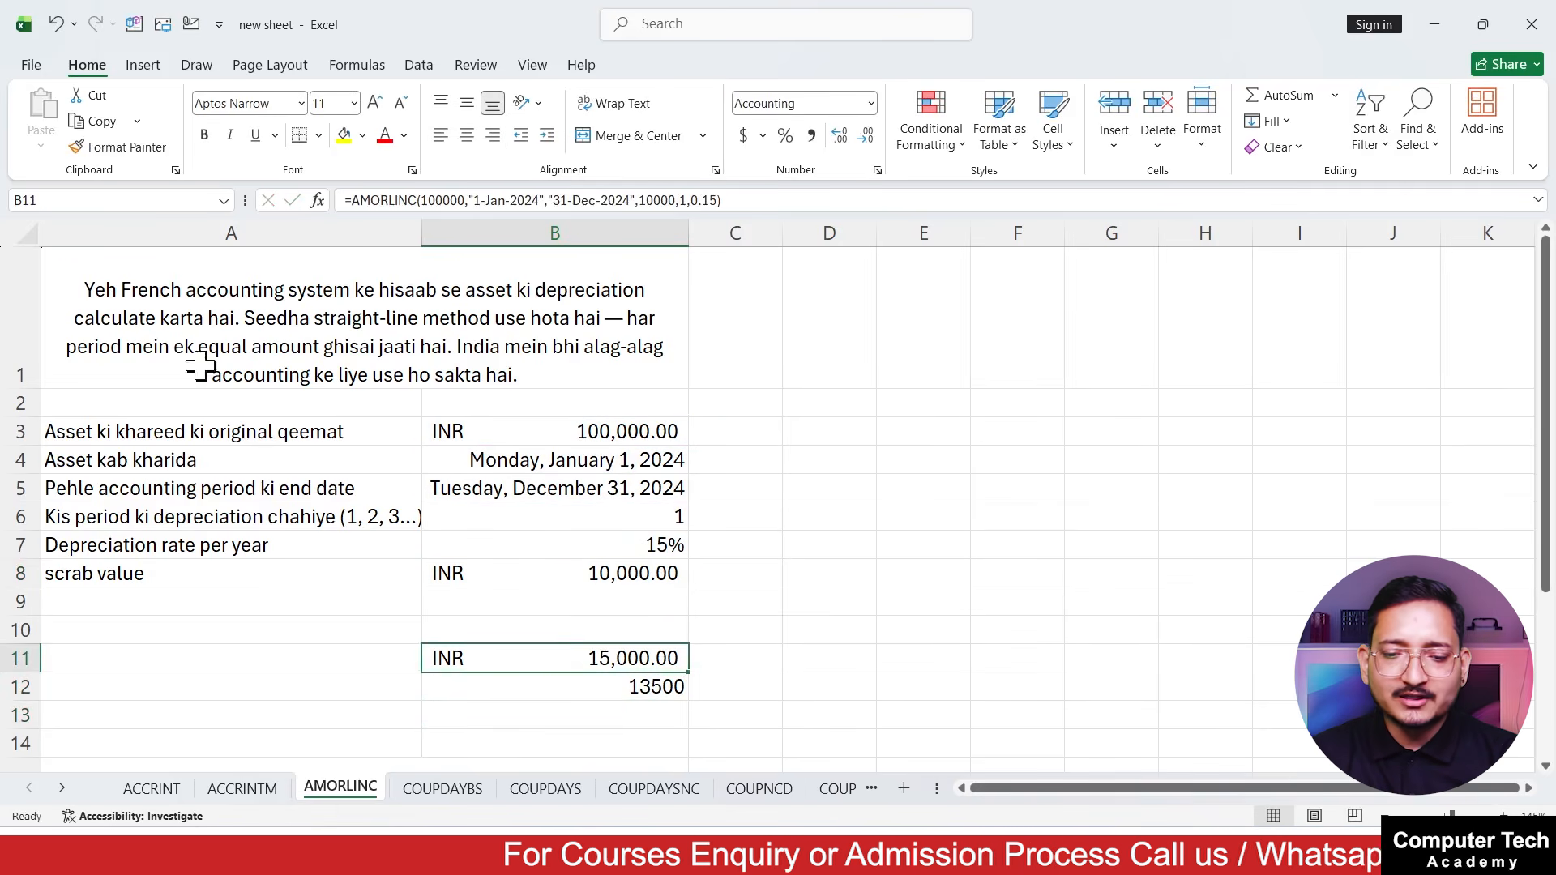
pyautogui.click(87, 149)
pyautogui.click(503, 687)
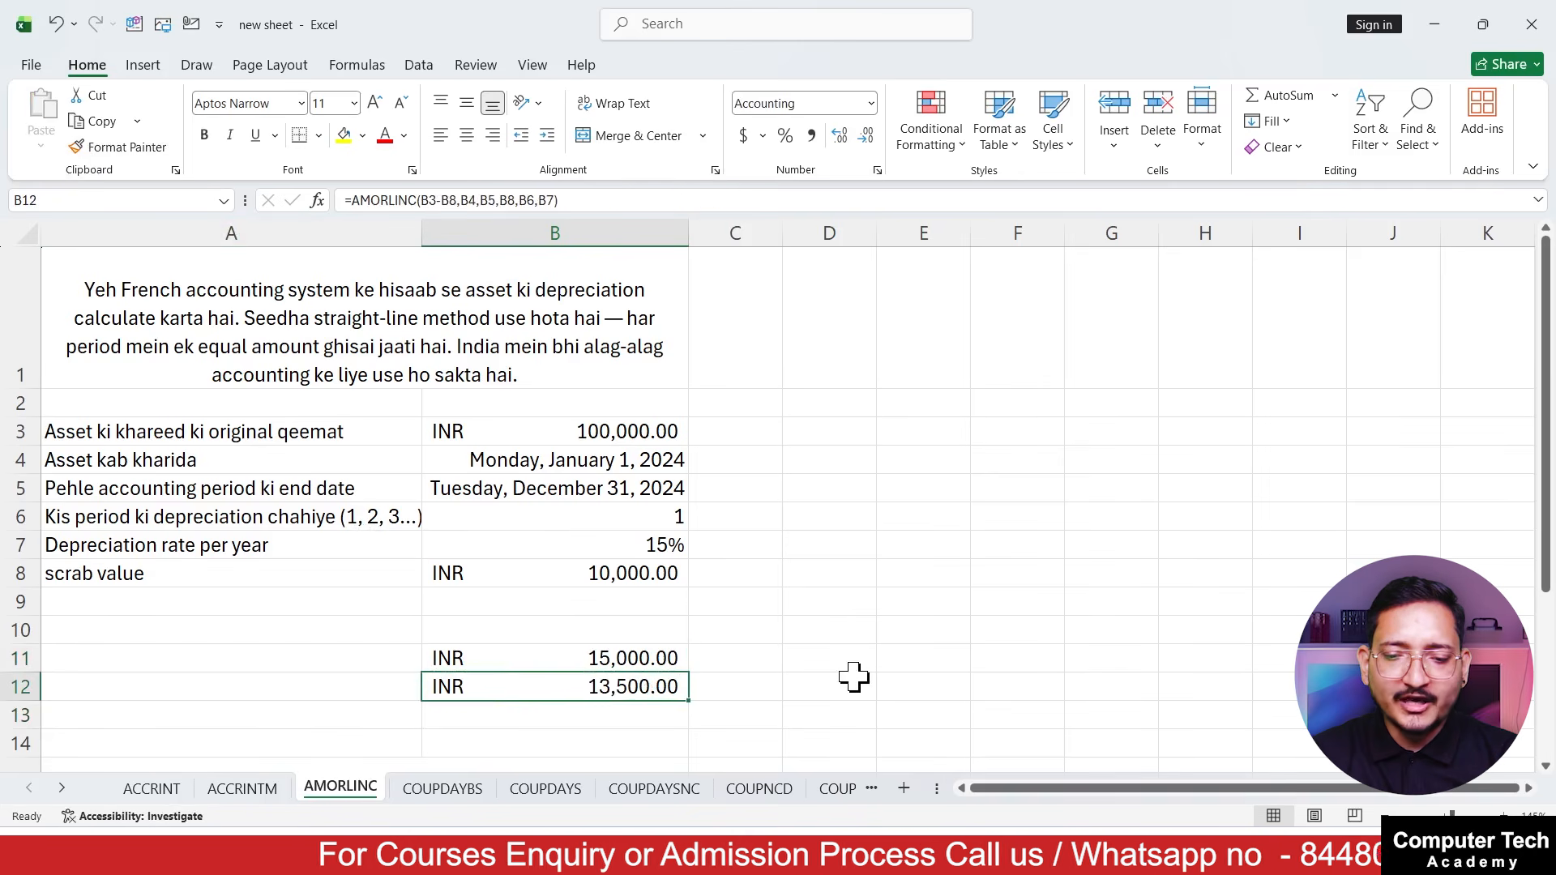
# Examine the depreciation result in B12 together with the scrap value in B8
pyautogui.click(794, 684)
pyautogui.click(606, 684)
pyautogui.click(363, 689)
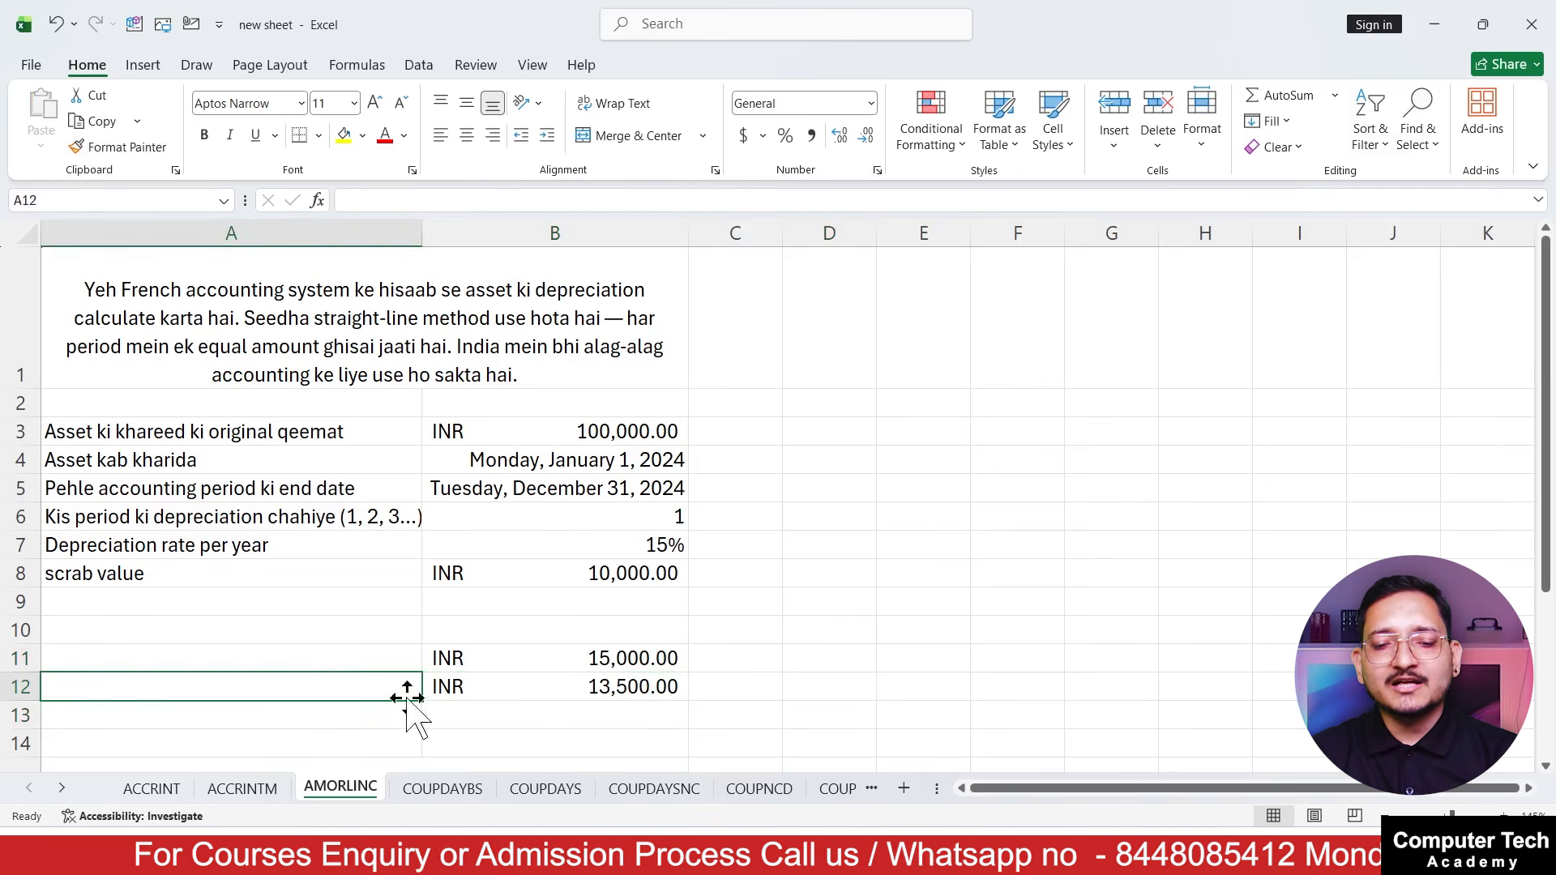
pyautogui.click(1184, 685)
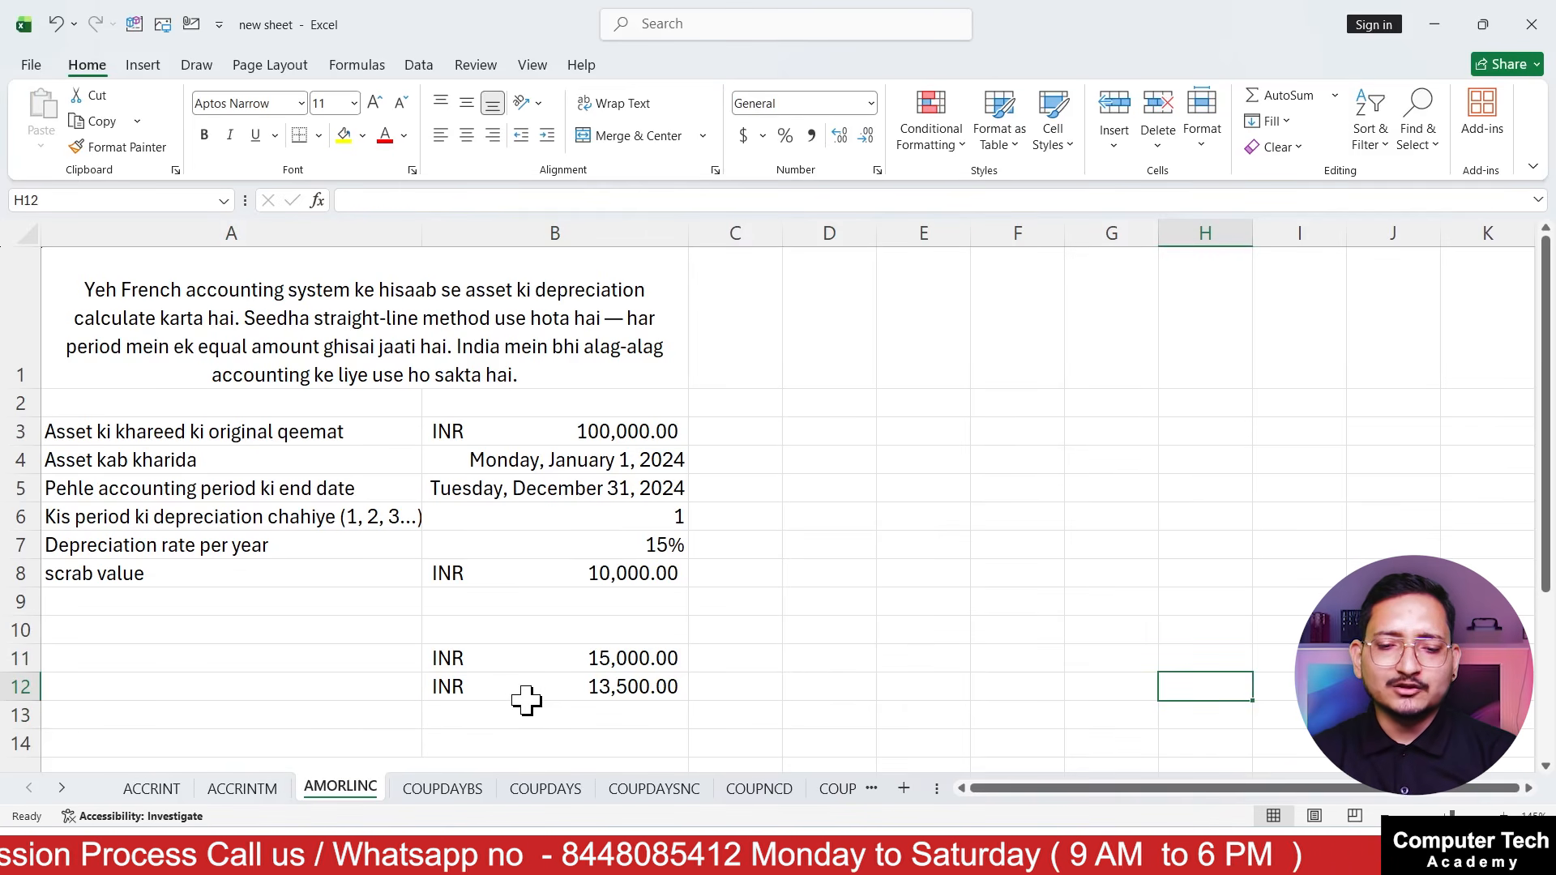
pyautogui.click(525, 697)
pyautogui.click(542, 570)
pyautogui.click(554, 685)
# Enter 90000 in C3 beside the original asset cost
pyautogui.click(742, 420)
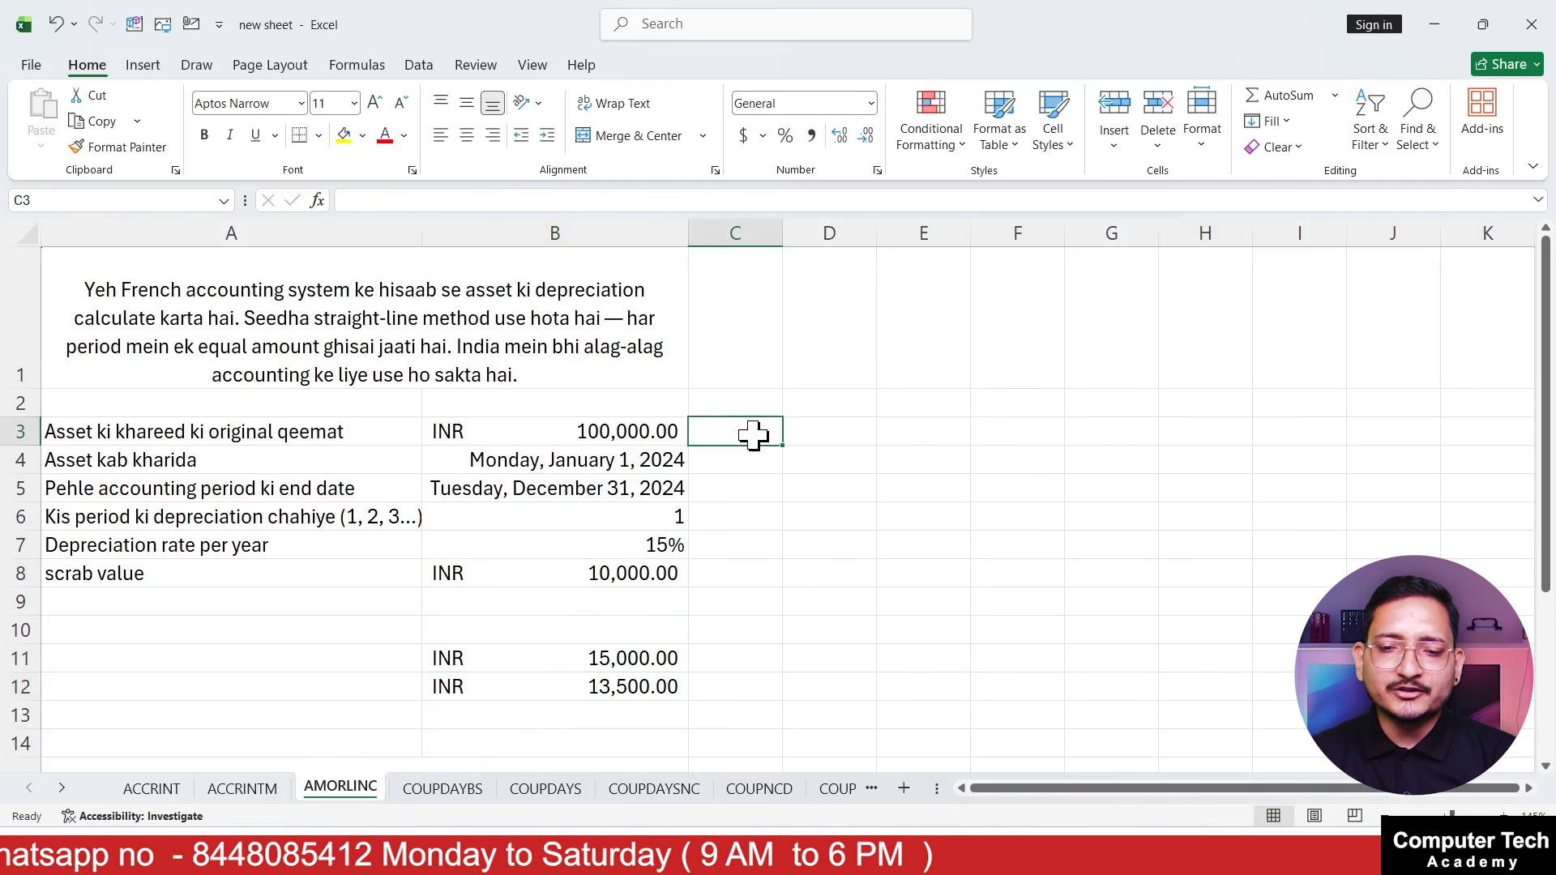
pyautogui.write('9')
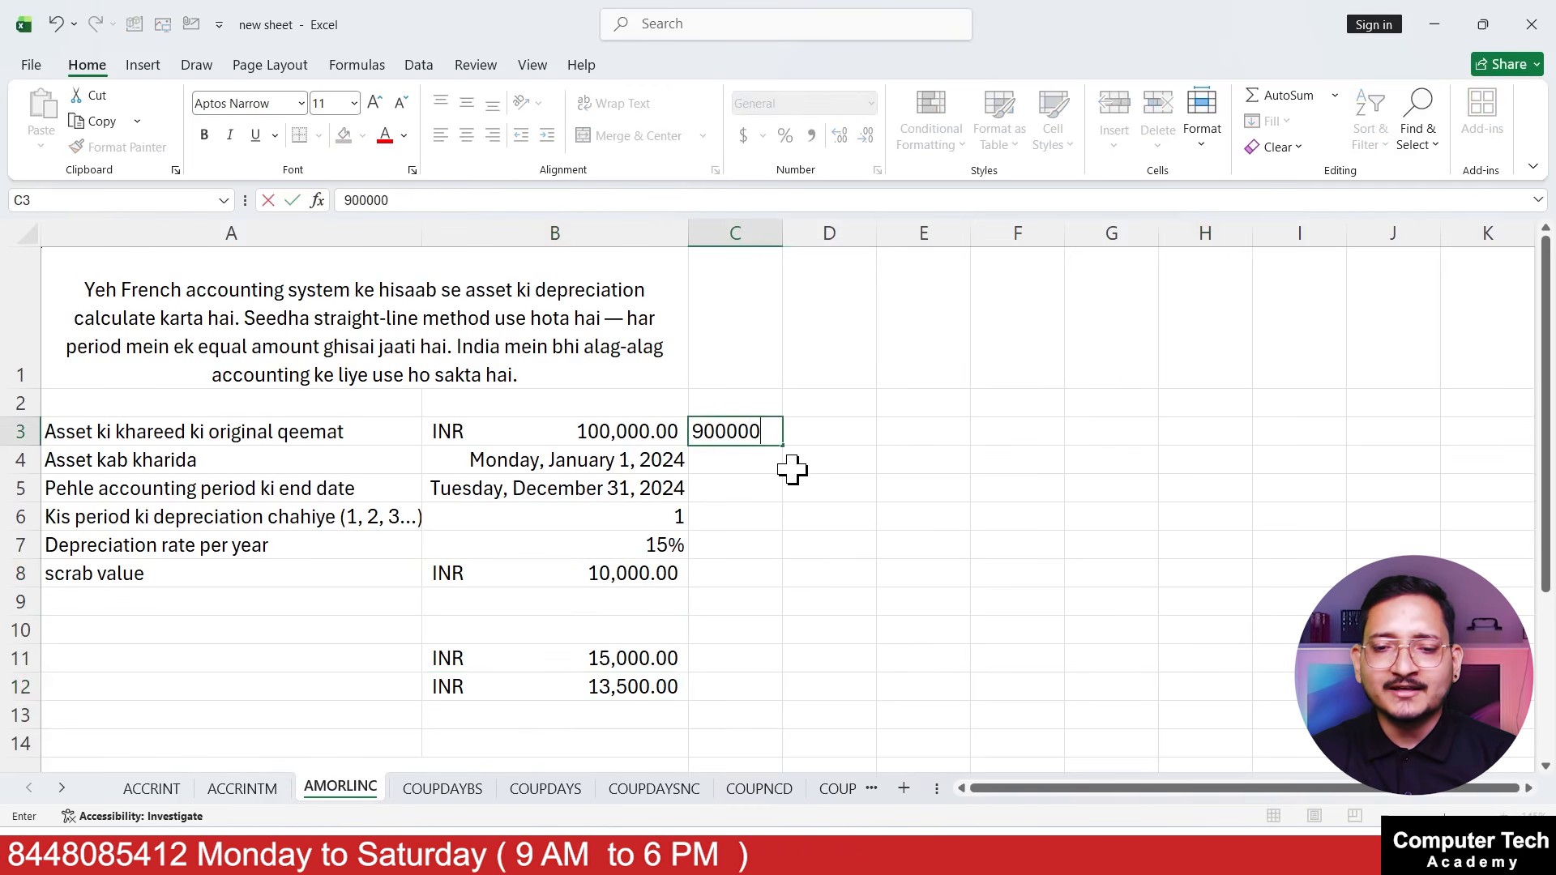
pyautogui.write('00000')
pyautogui.press('BackSpace')
pyautogui.press('Return')
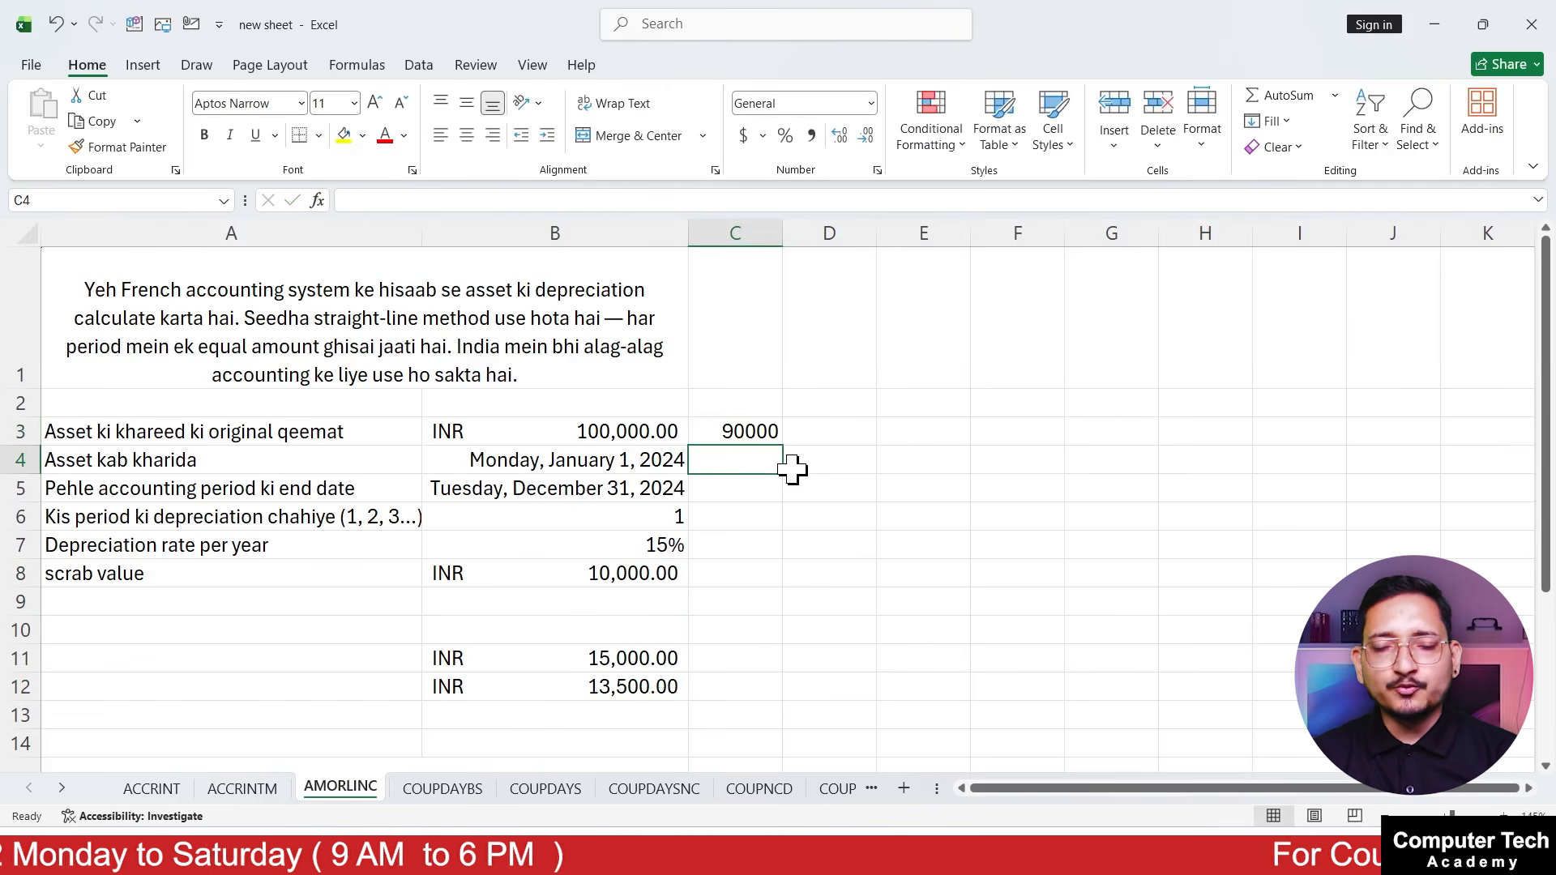
# Compare the depreciation result in B12 with the explanatory note in row 15
pyautogui.click(658, 688)
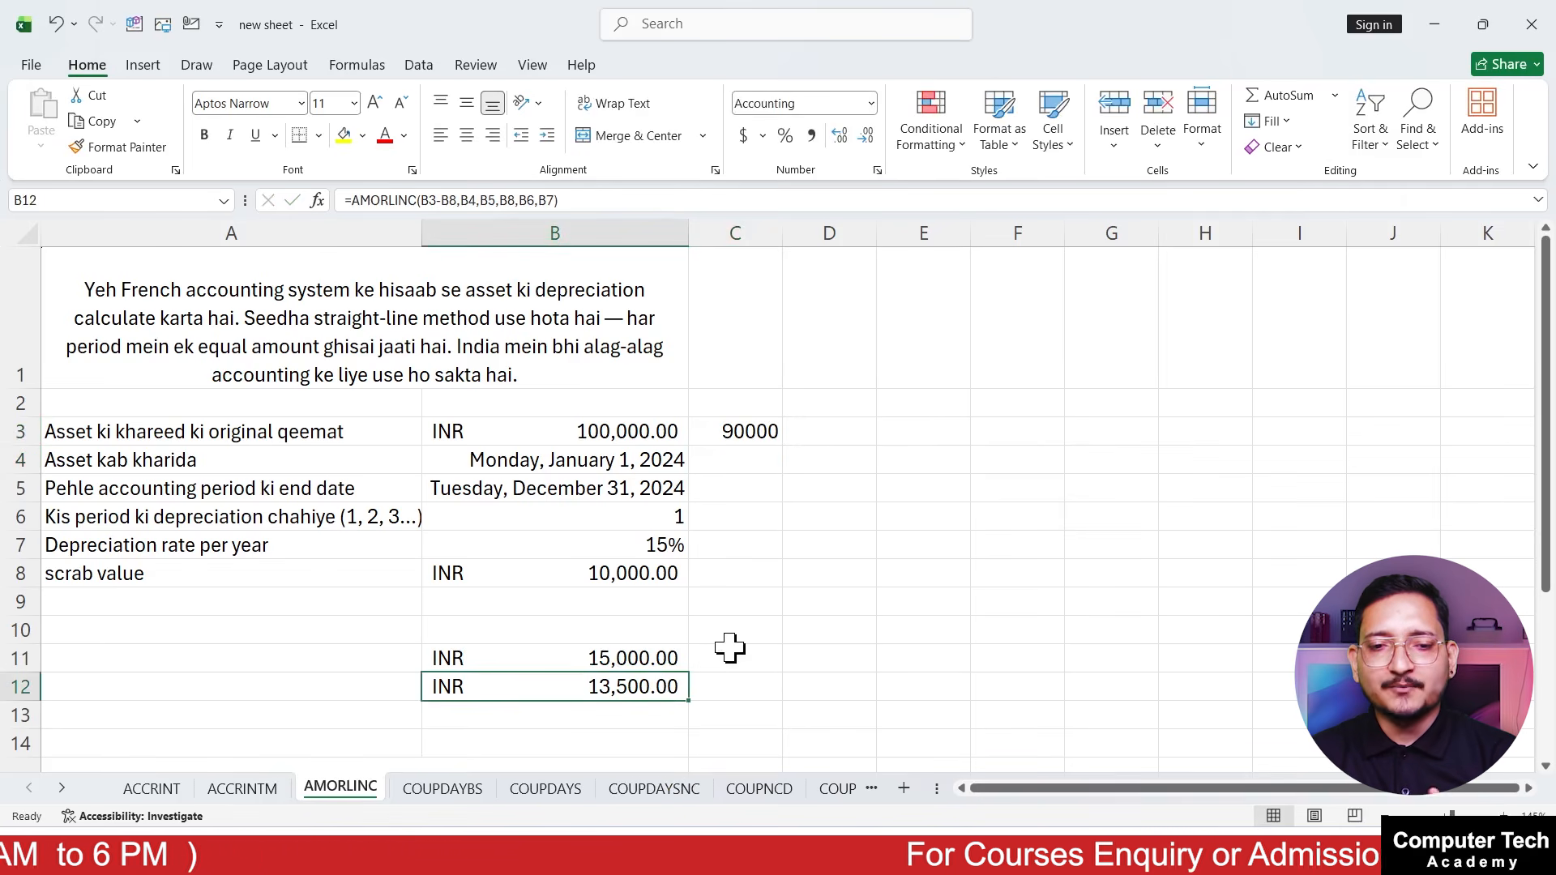
pyautogui.scroll(-3, 730, 648)
pyautogui.scroll(2, 556, 667)
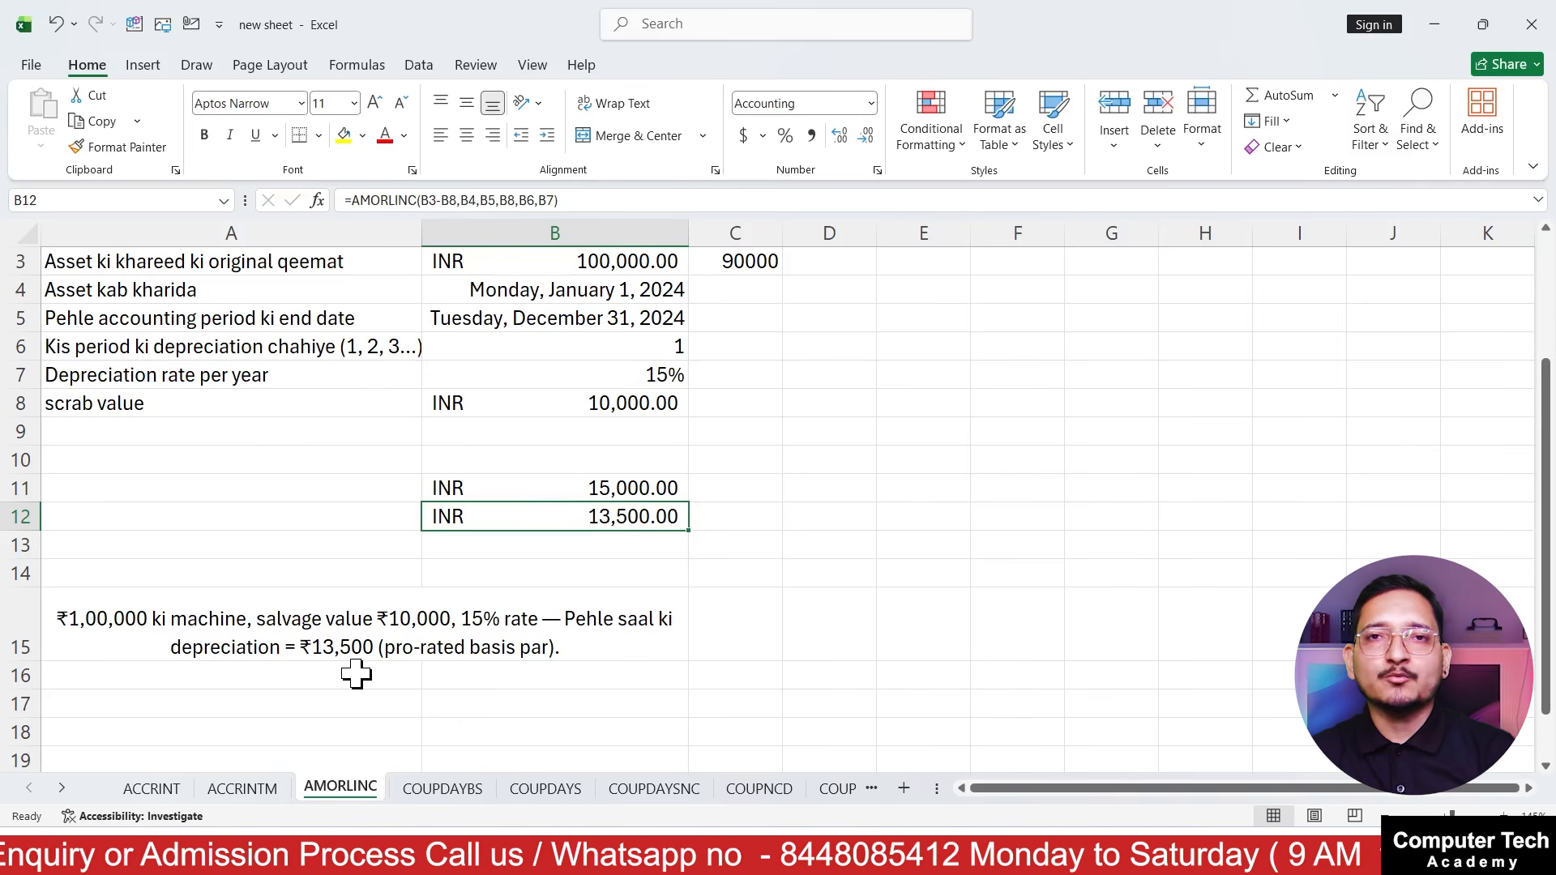
pyautogui.scroll(1, 514, 618)
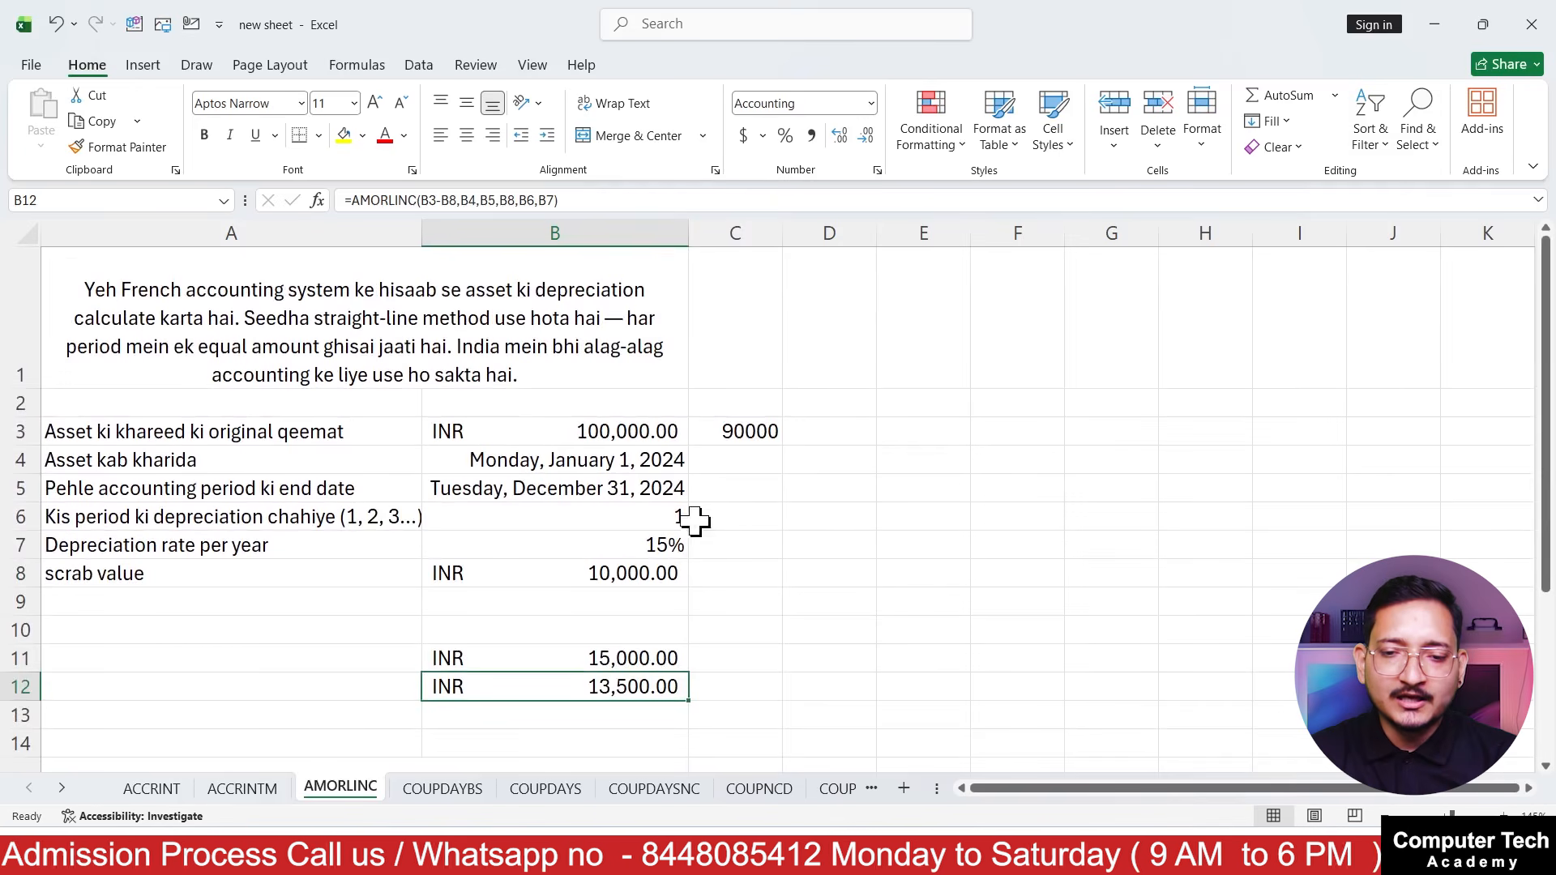
# Enter the formula =C3-13500 in E6 to subtract the first period's depreciation from the value in C3
pyautogui.click(751, 432)
pyautogui.click(896, 514)
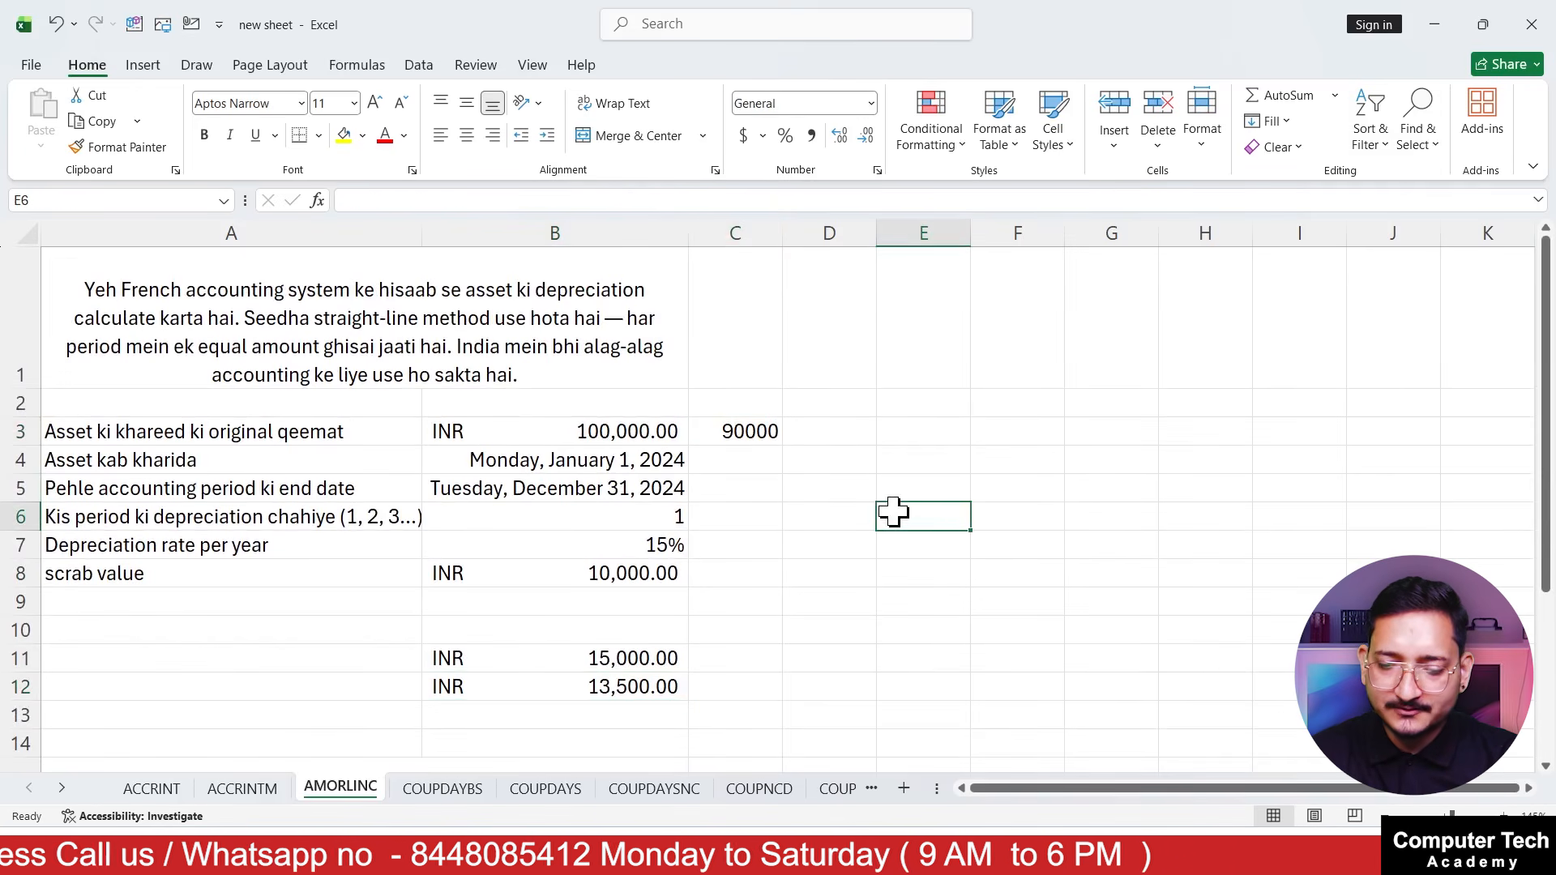
pyautogui.write('=')
pyautogui.click(721, 432)
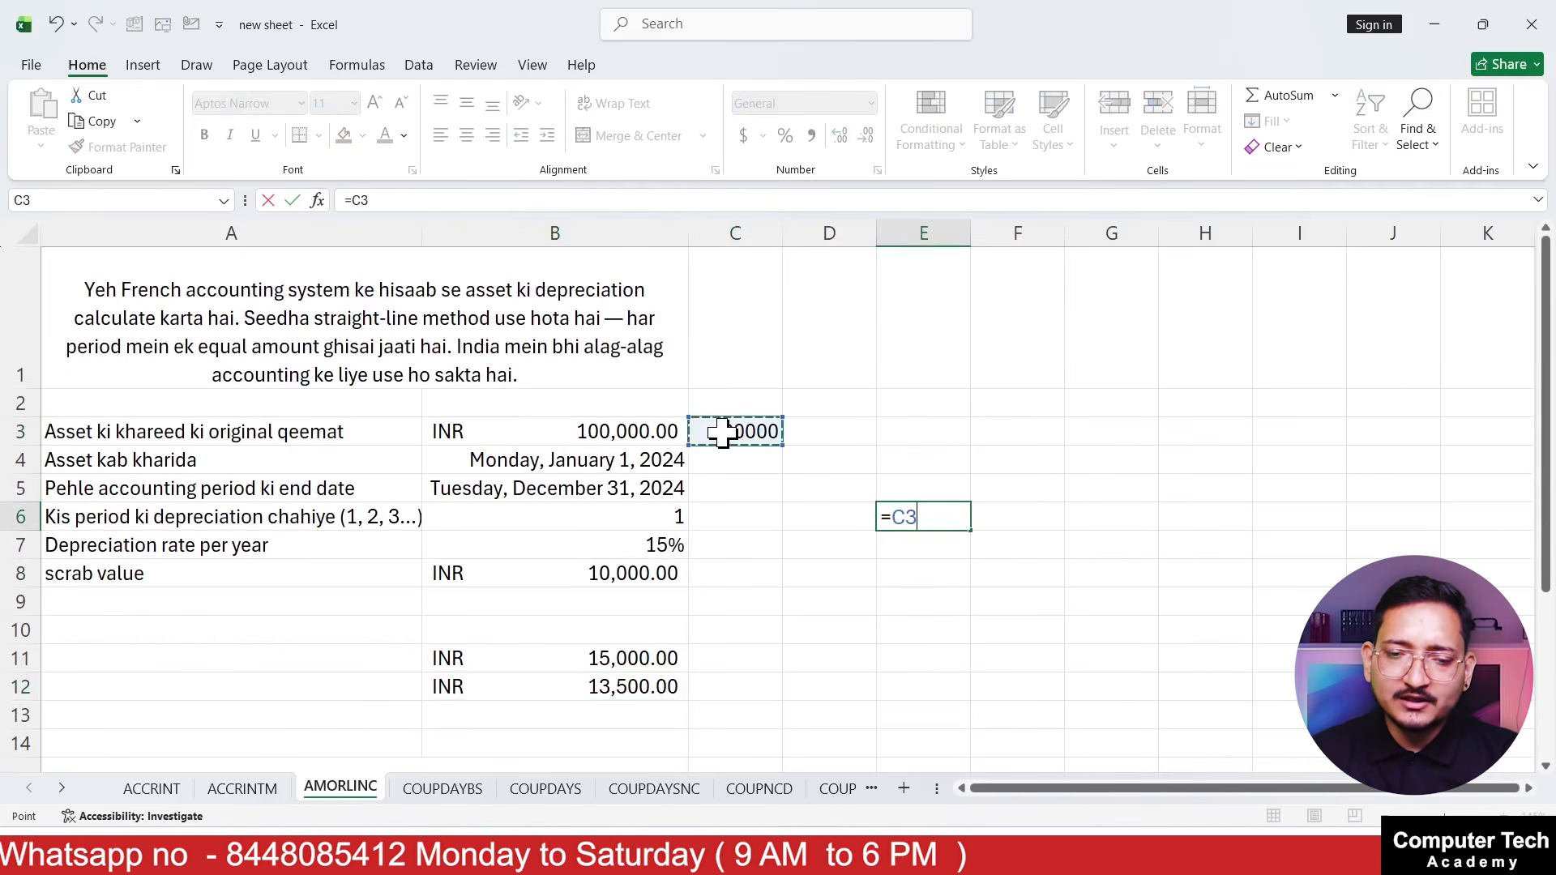
pyautogui.write('-135000')
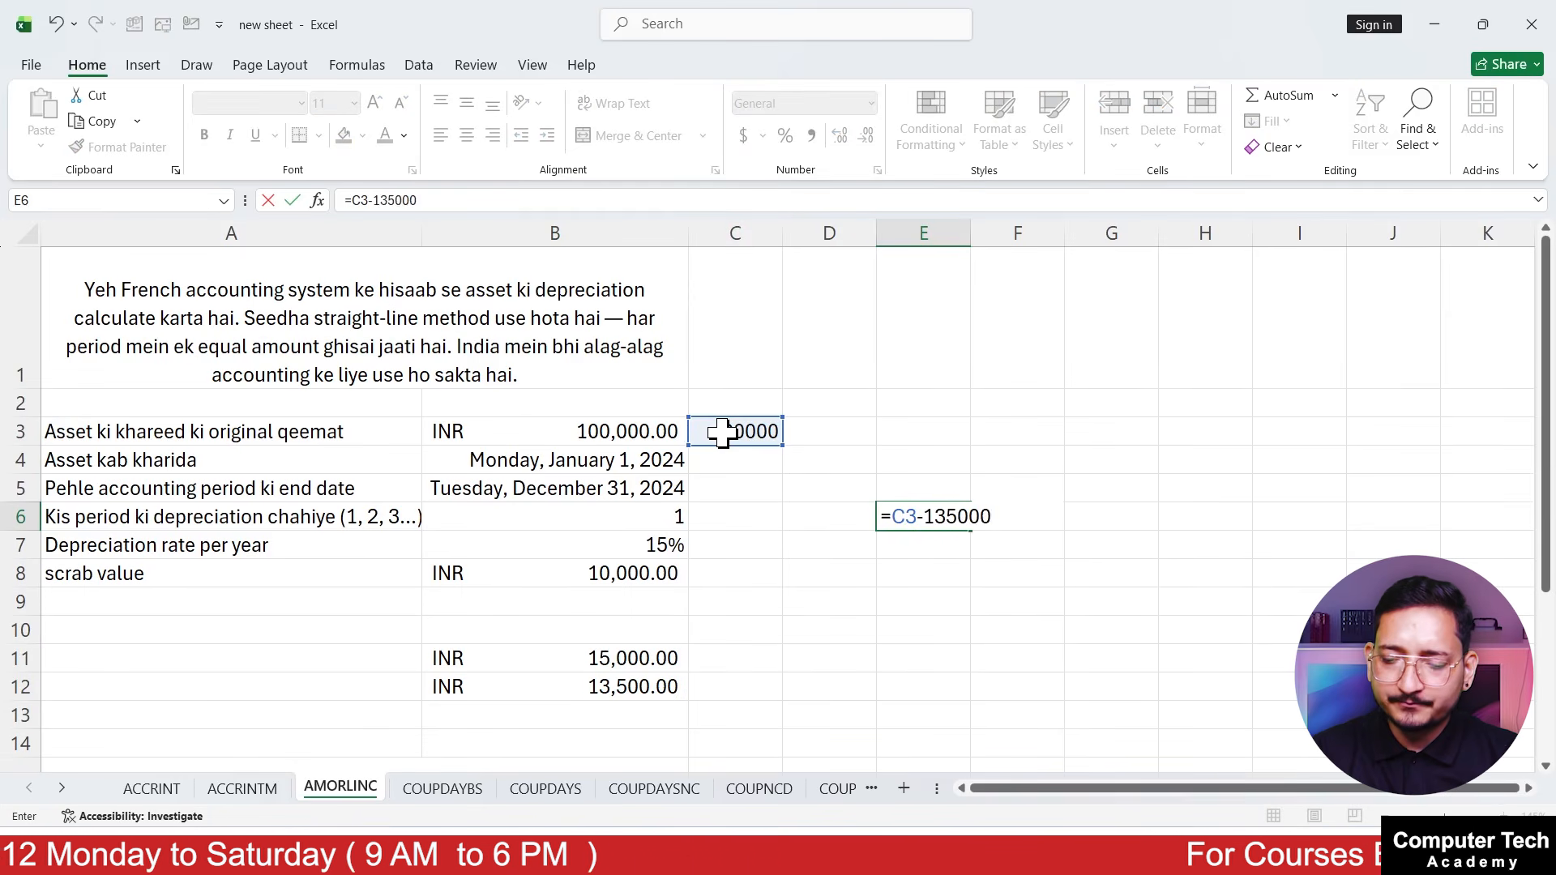
pyautogui.press('Return')
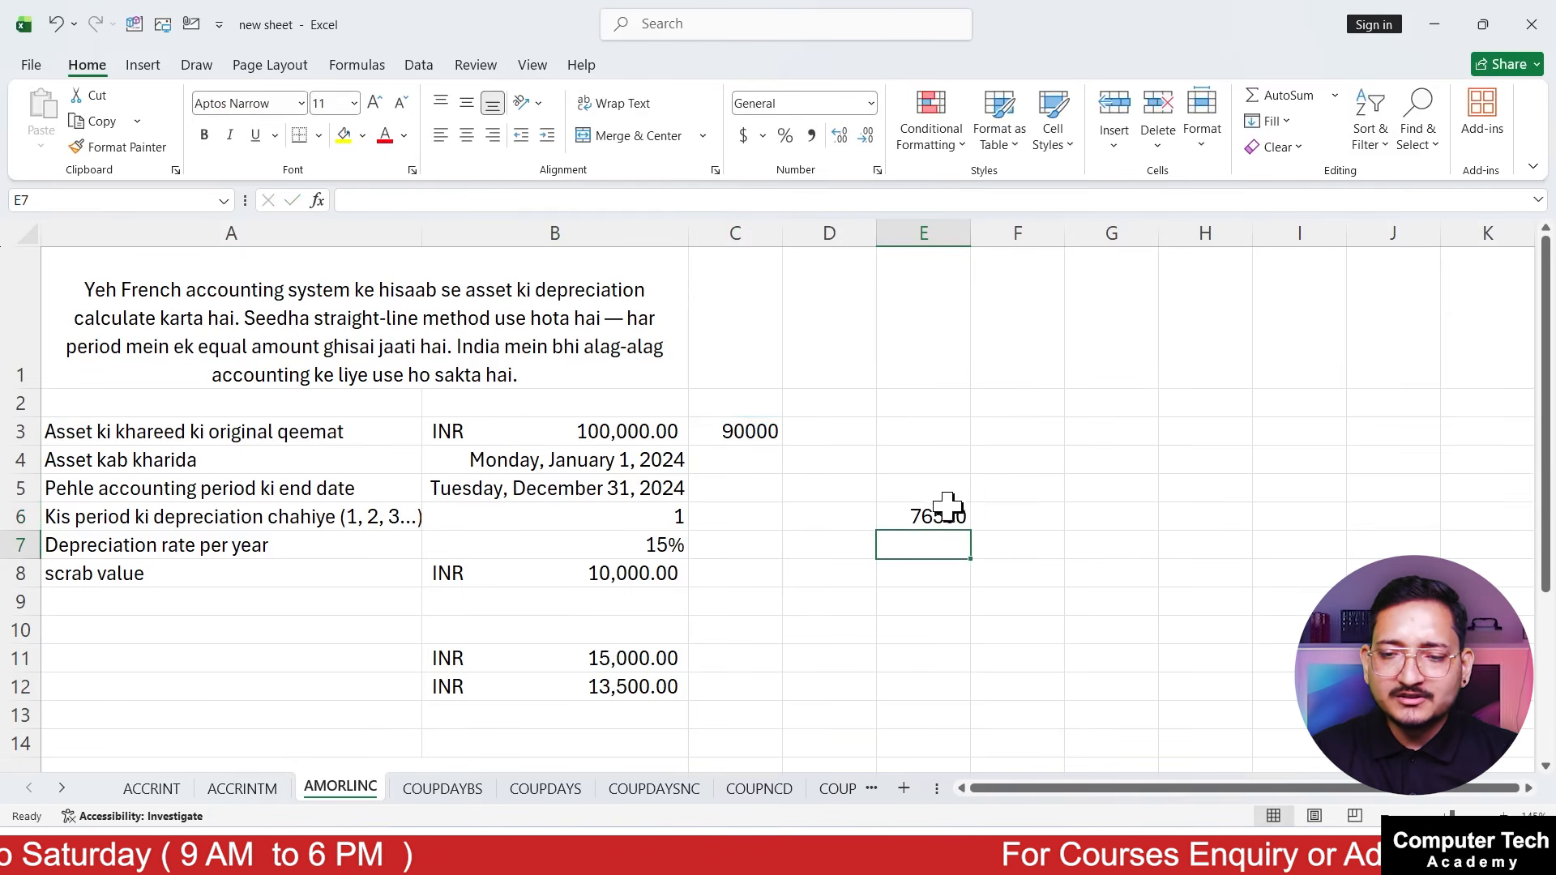
# Check the remaining value formula in E6 and the yearly depreciation rate in B7
pyautogui.click(947, 509)
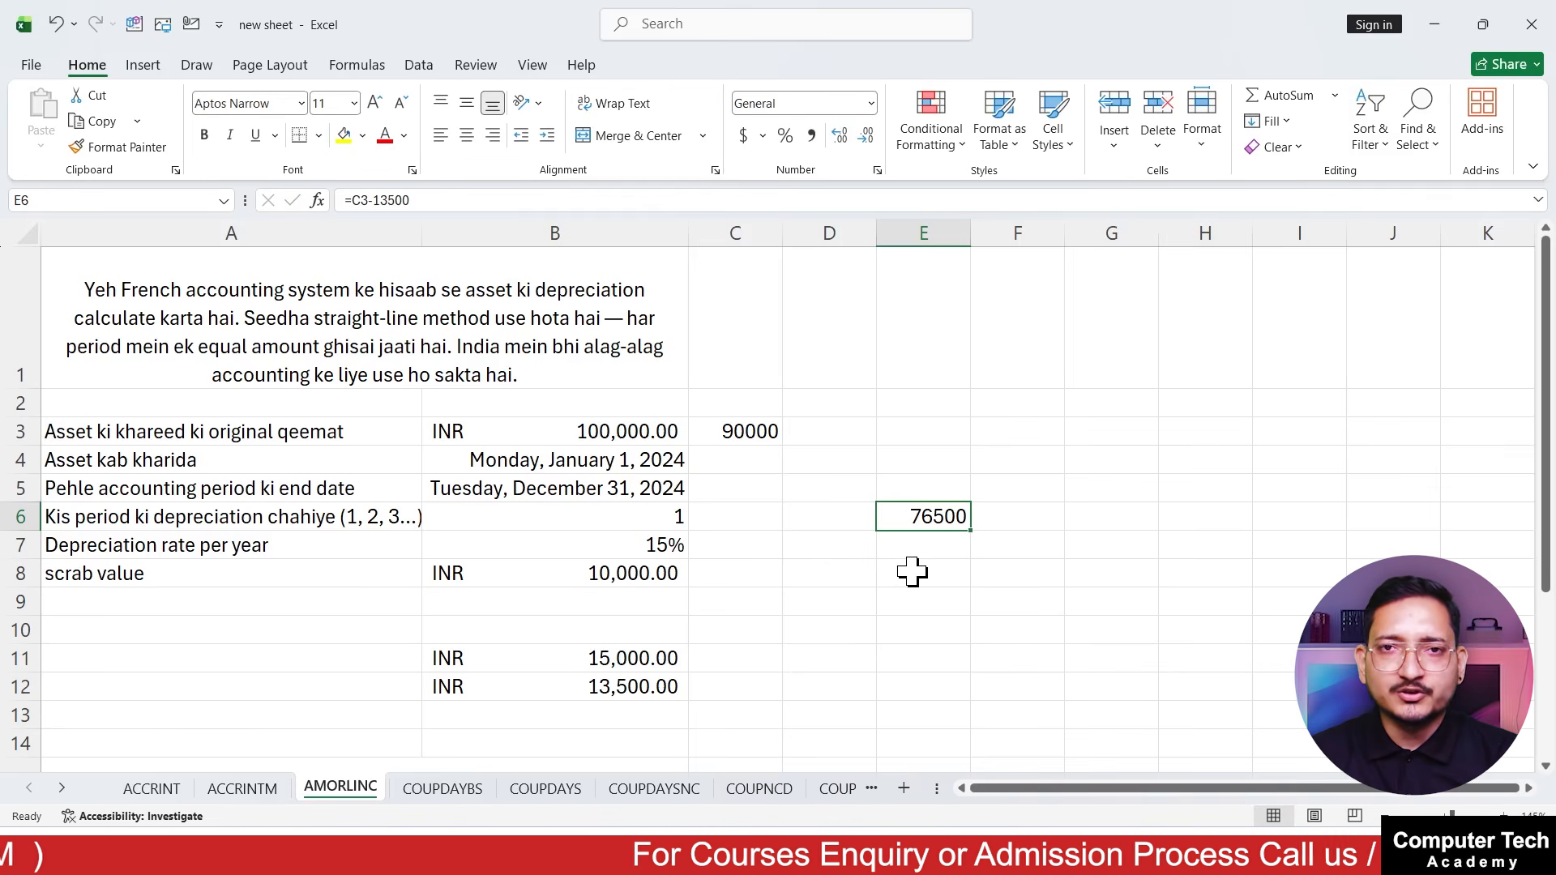
pyautogui.click(660, 544)
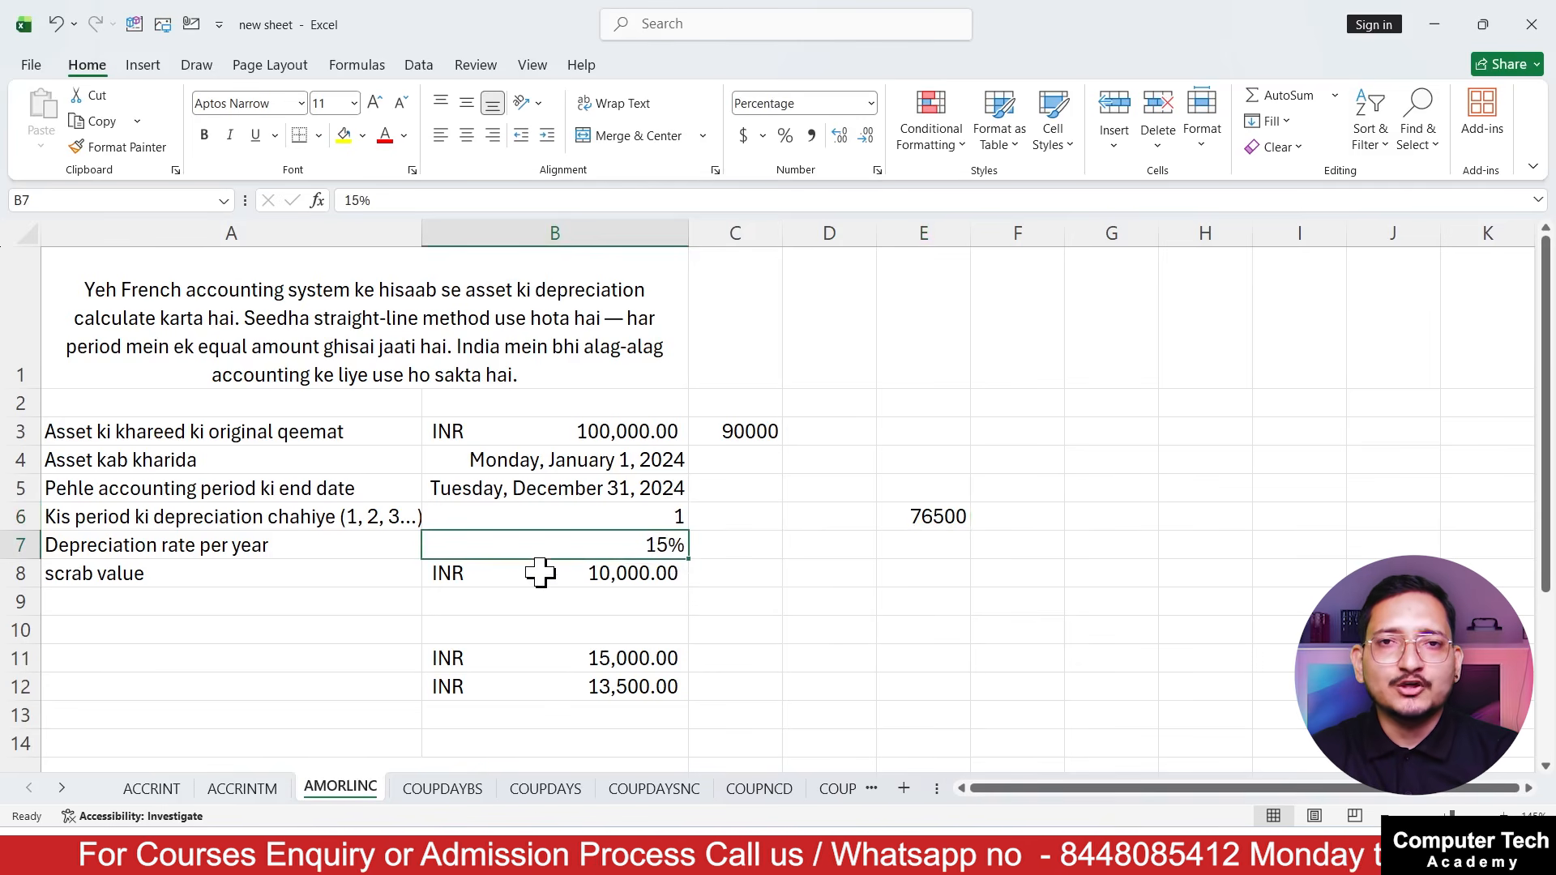
pyautogui.click(880, 598)
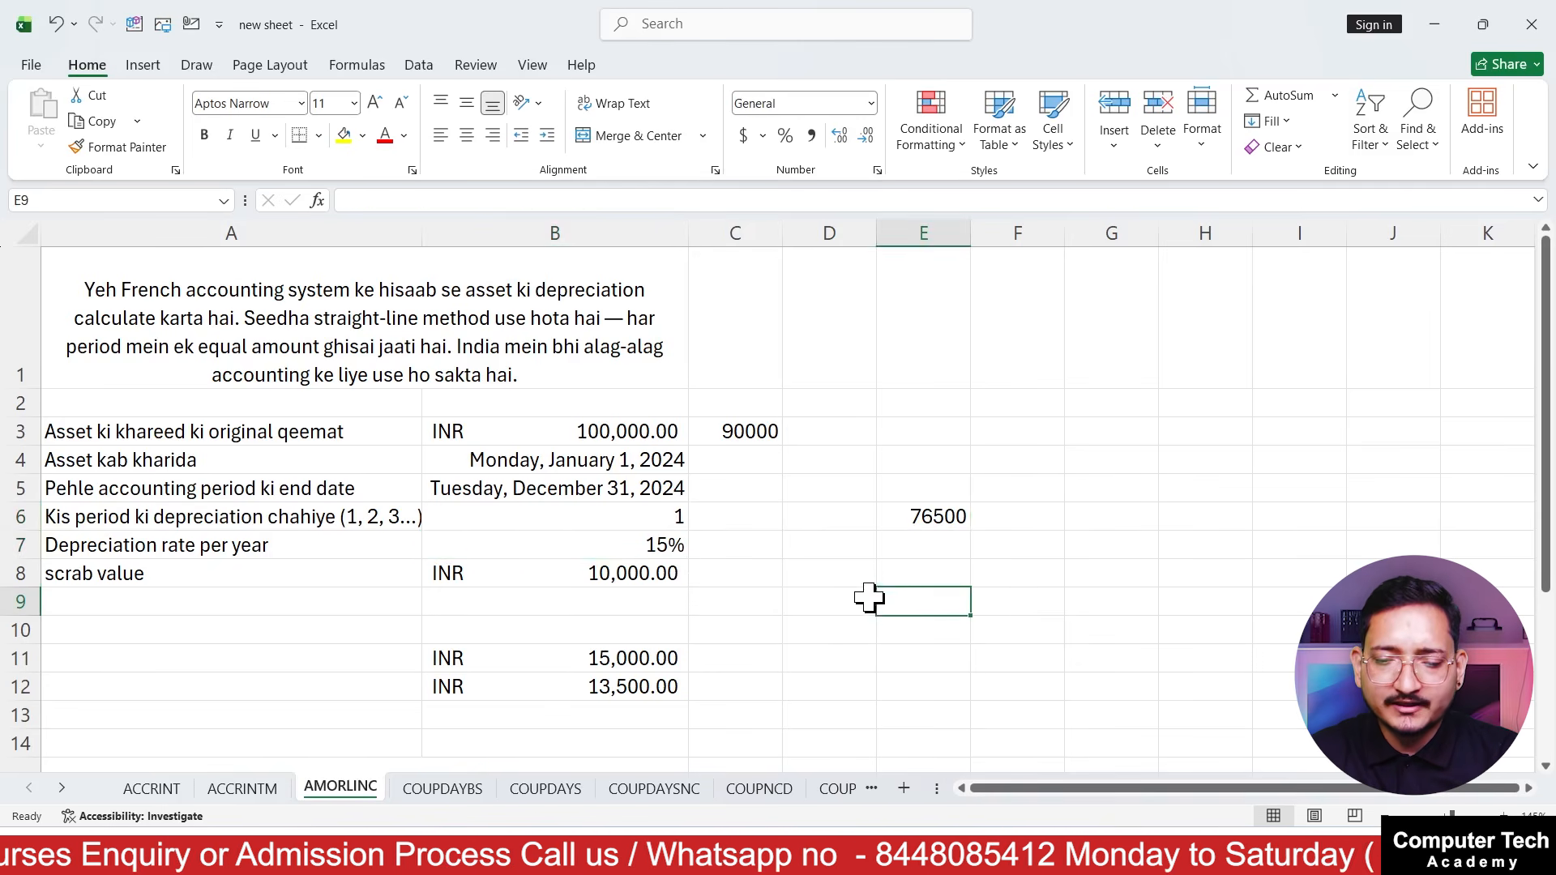
# Open the COUPDAYBS sheet and go to the payments per year in B7
pyautogui.click(447, 789)
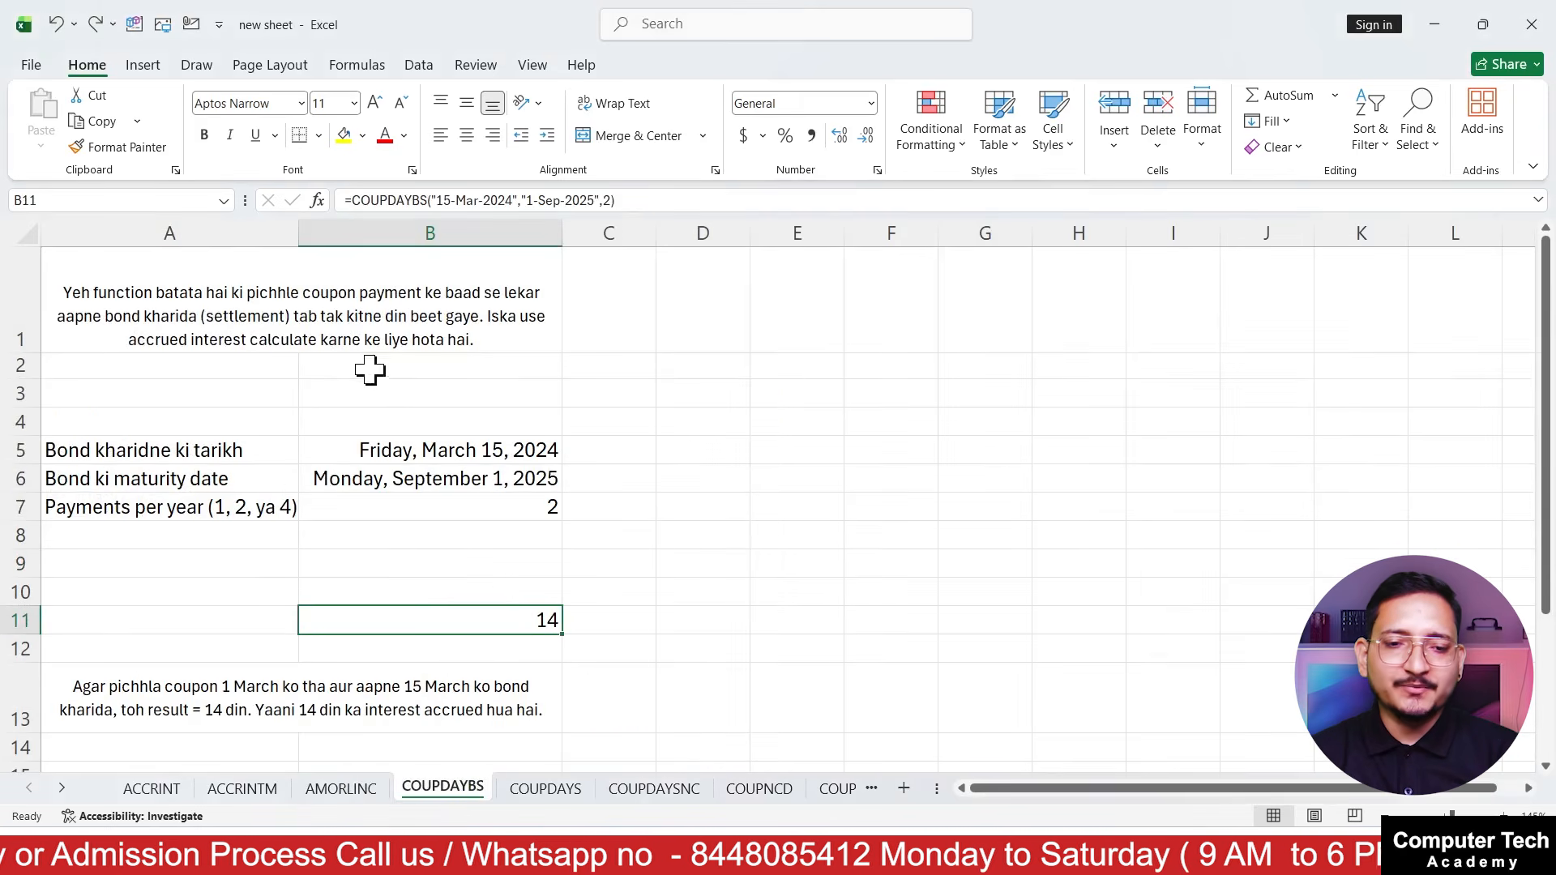
pyautogui.press('Up')
pyautogui.press('Up')
pyautogui.press('Up')
pyautogui.press('Up')
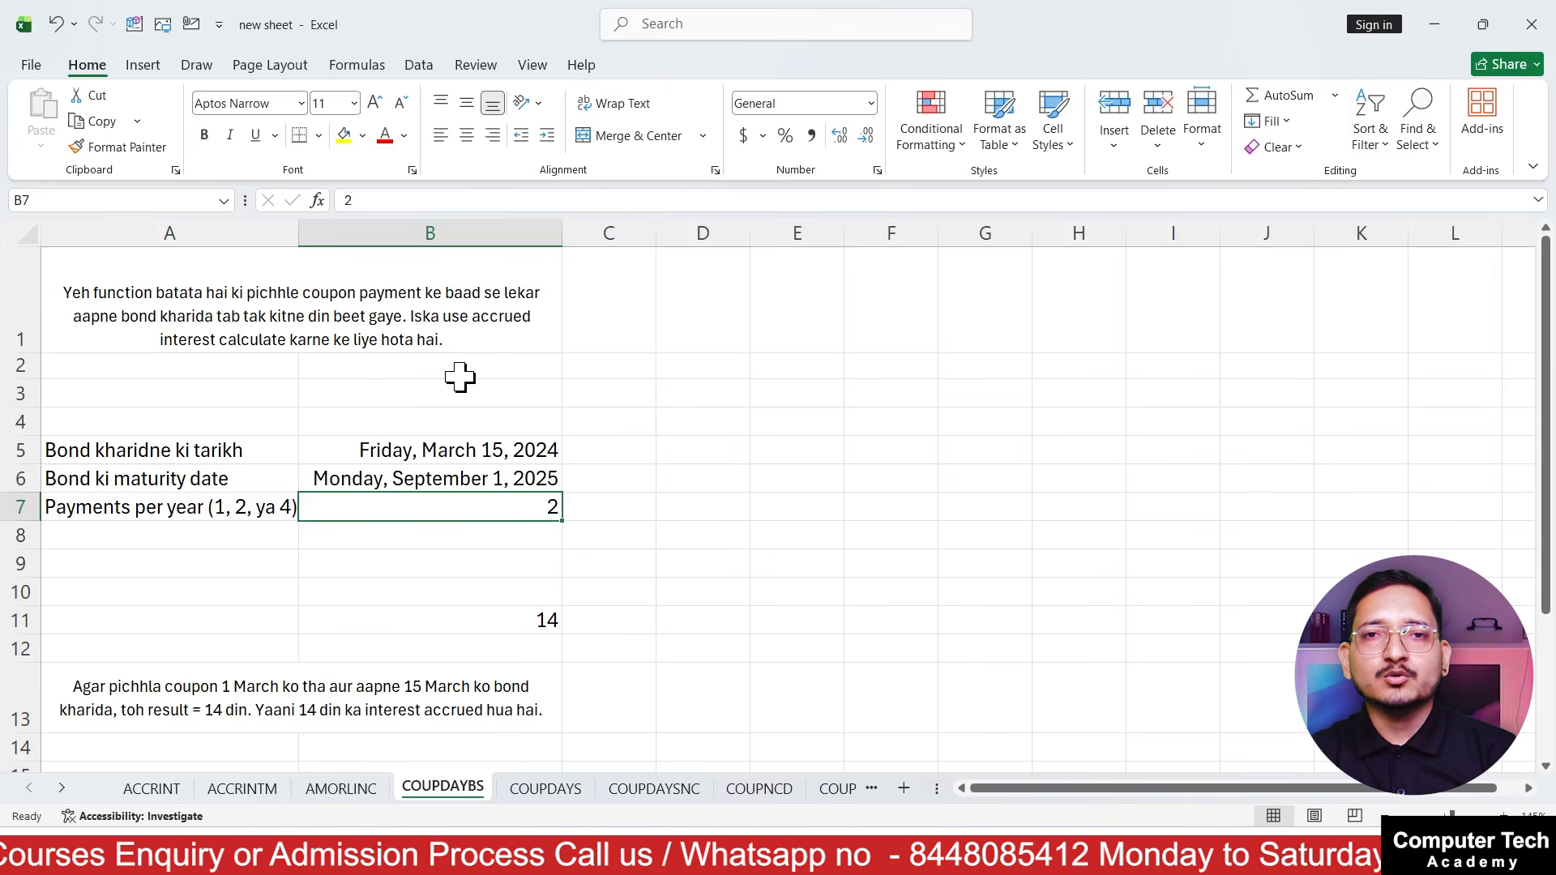
# Copy the bond purchase date from B5 into the empty cell B4 above it
pyautogui.click(334, 419)
pyautogui.click(384, 453)
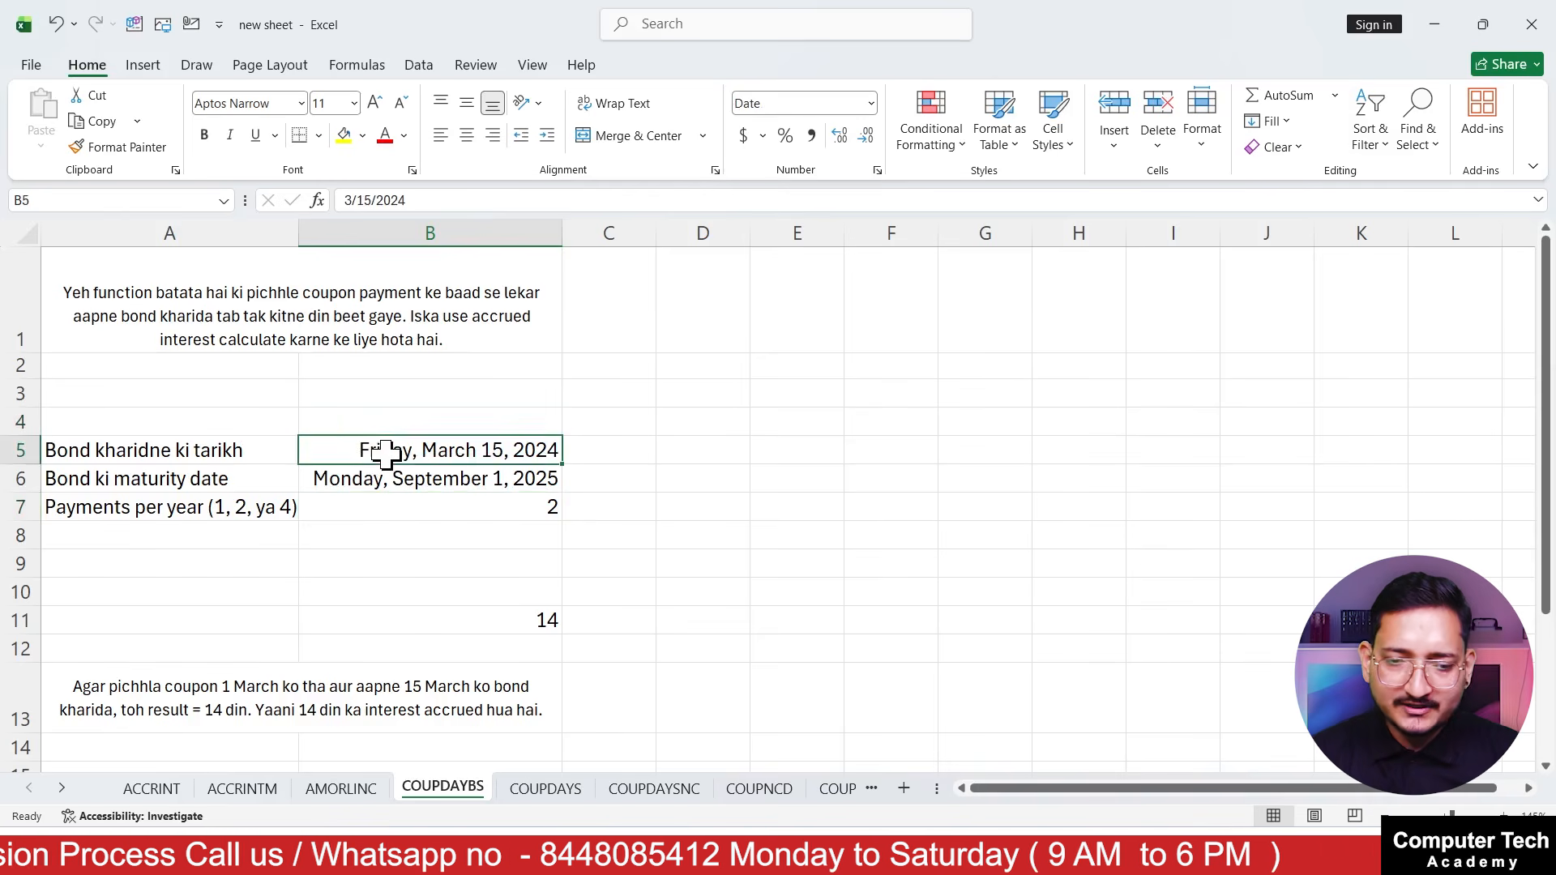
pyautogui.hotkey('ctrl', 'c')
pyautogui.click(385, 421)
pyautogui.hotkey('ctrl', 'v')
pyautogui.hotkey('ctrl', 'z')
pyautogui.hotkey('ctrl', 'y')
# Change the date in B4 to 3/1/2024
pyautogui.doubleClick(493, 420)
pyautogui.press('Delete')
pyautogui.write('1')
pyautogui.press('Return')
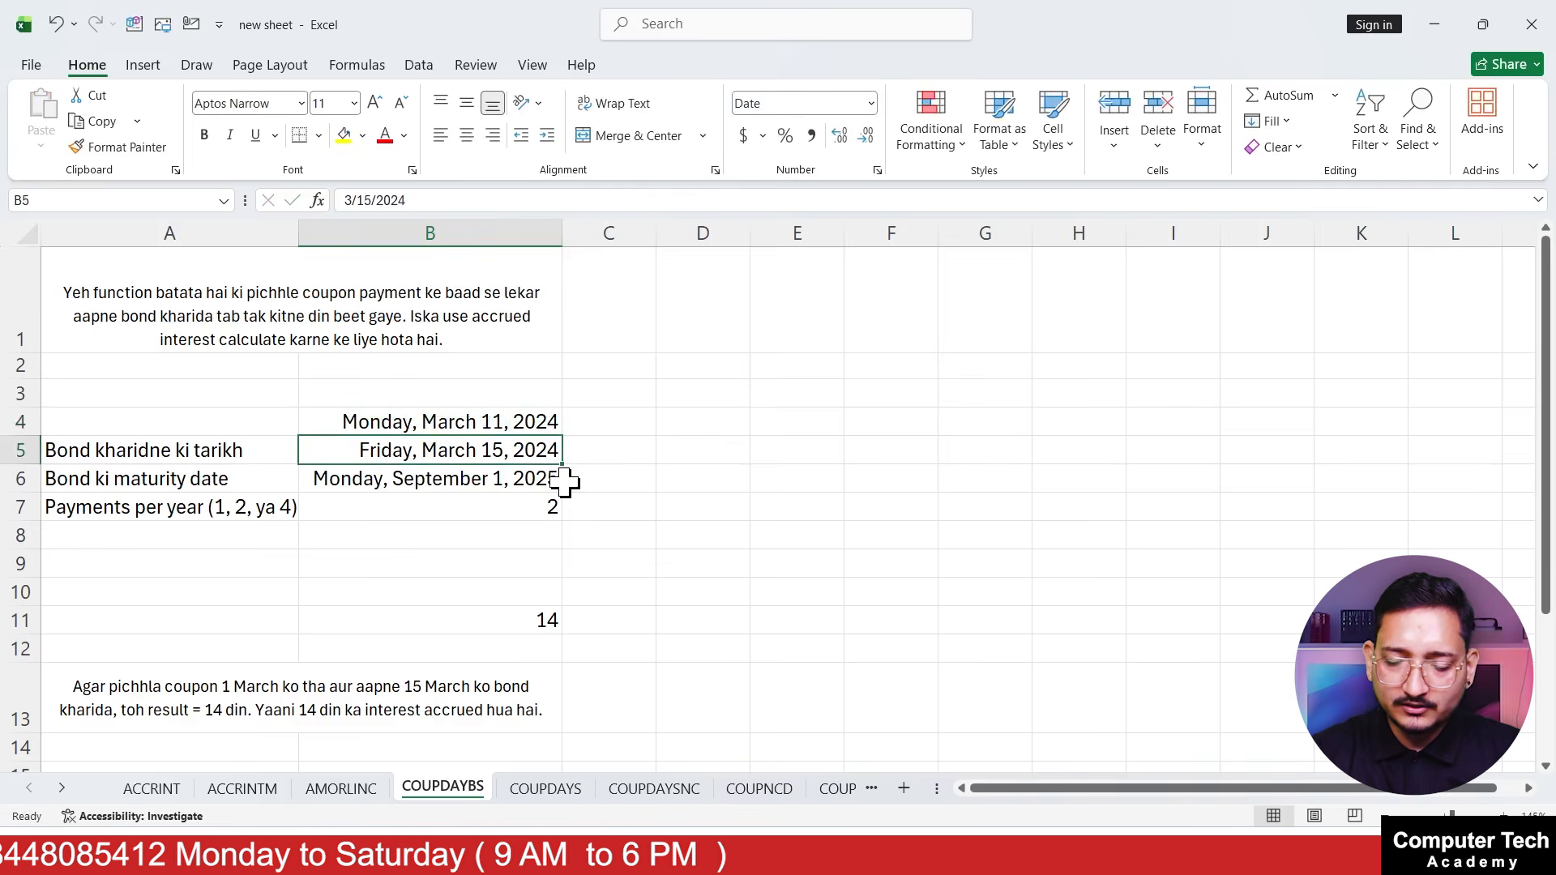
pyautogui.press('Up')
pyautogui.press('F2')
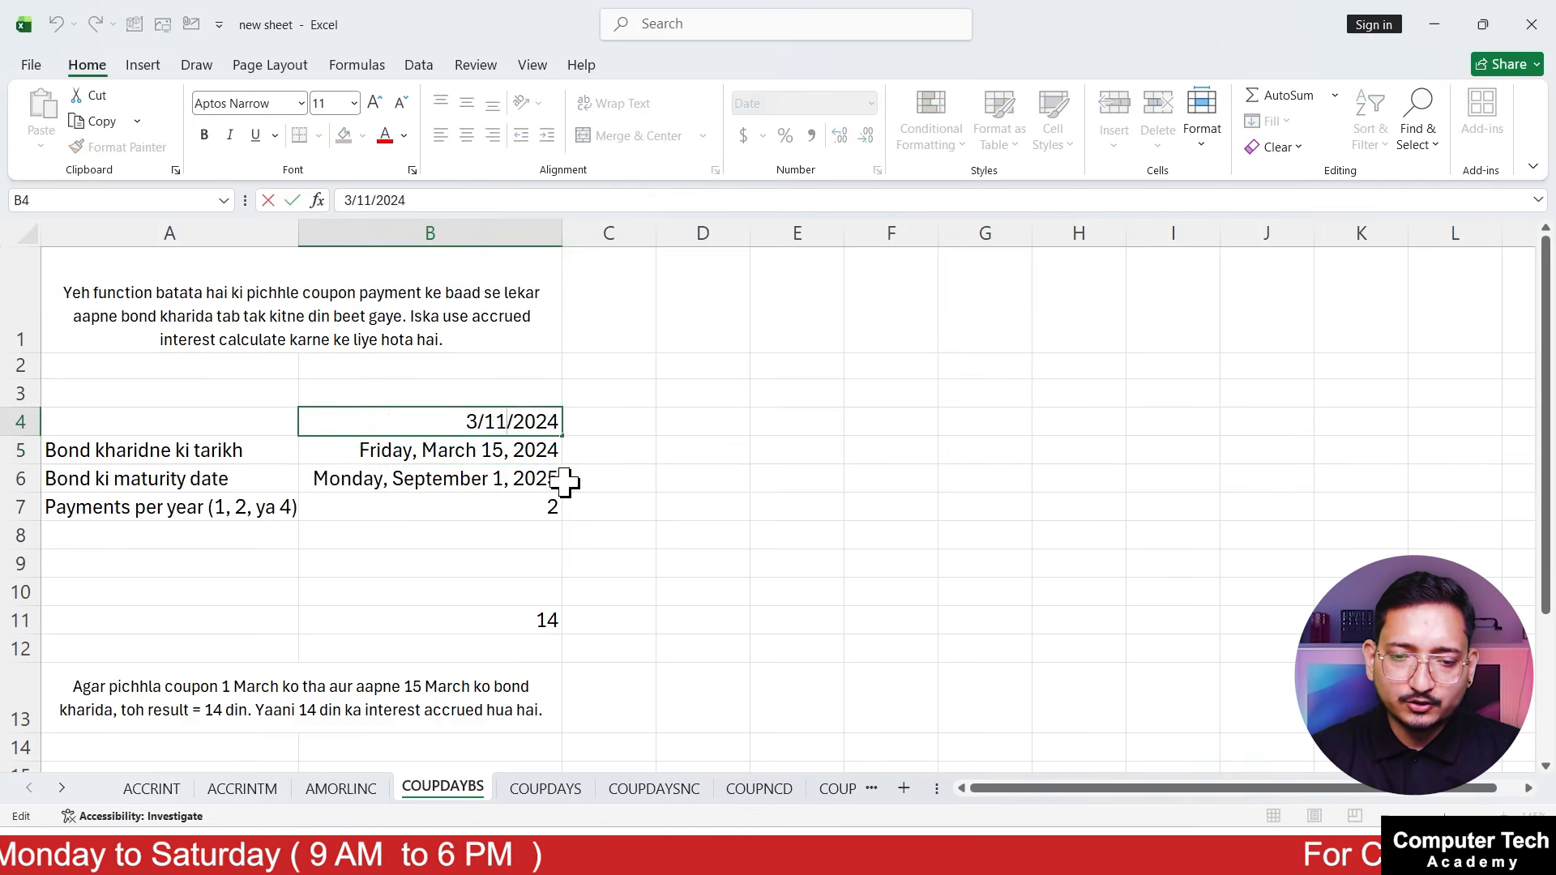
pyautogui.press('BackSpace')
pyautogui.press('Return')
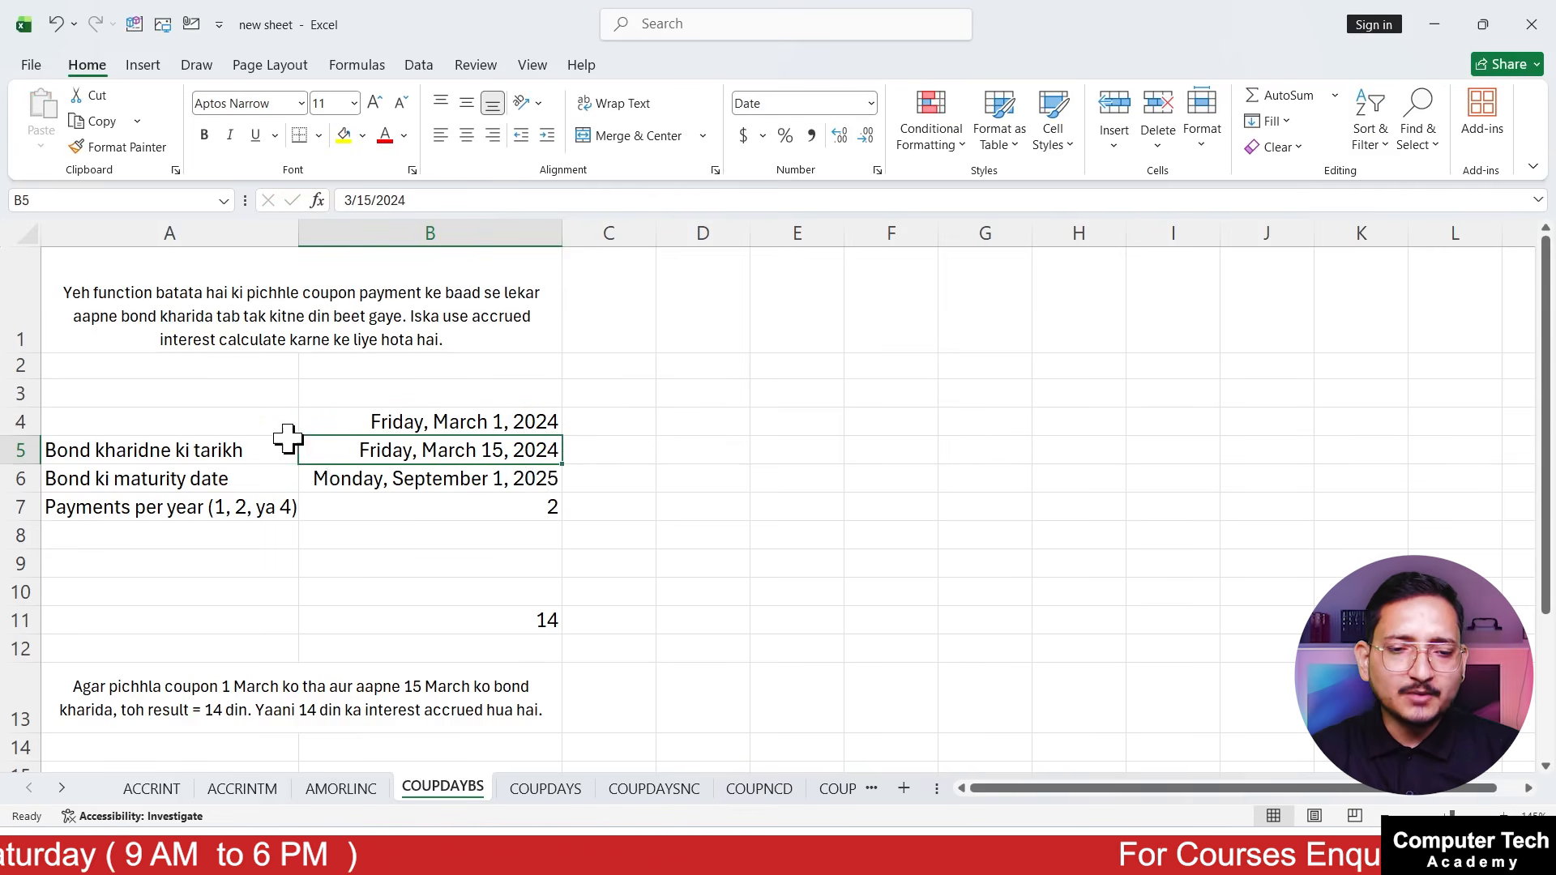
# Review the dates in B4 to B6, the payments per year in B7 and the COUPDAYBS formula in B11
pyautogui.click(294, 415)
pyautogui.click(350, 427)
pyautogui.moveTo(211, 459); pyautogui.dragTo(516, 461)
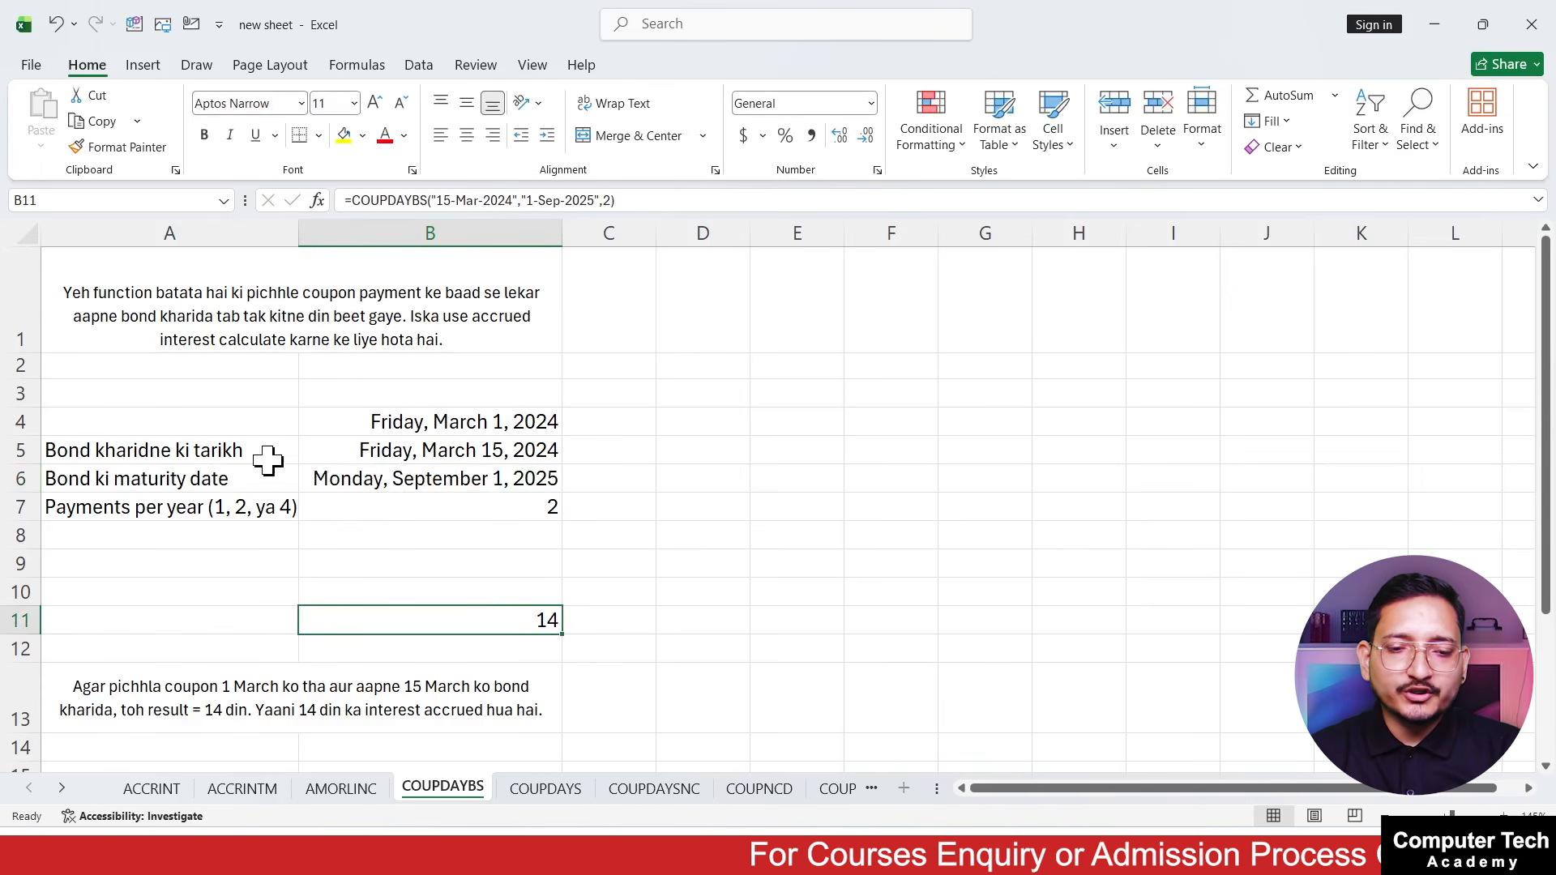
pyautogui.click(531, 475)
pyautogui.click(195, 512)
pyautogui.click(437, 509)
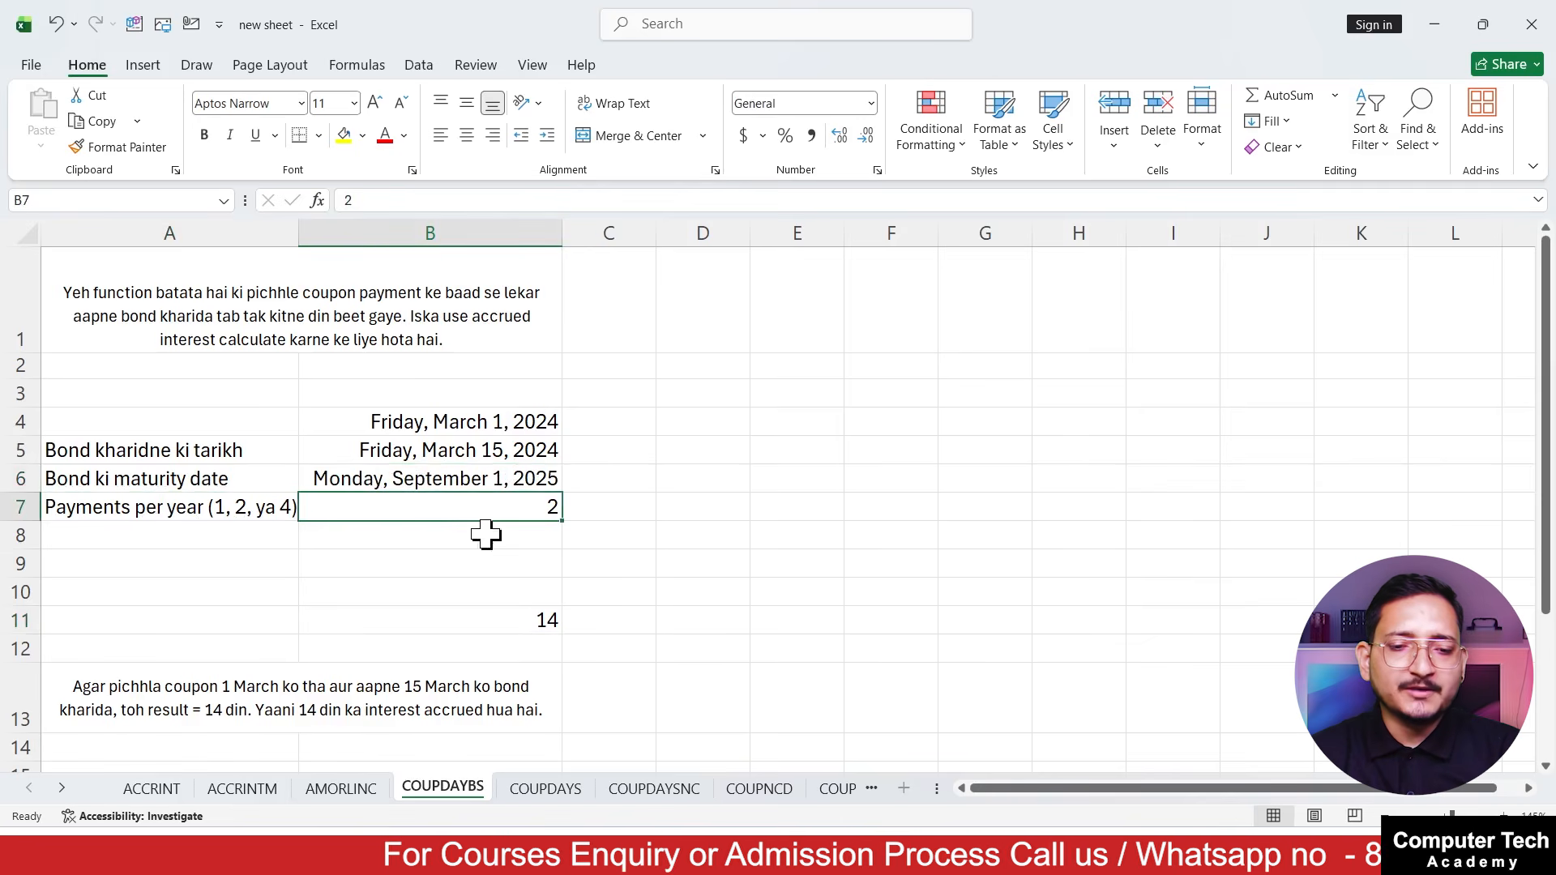
pyautogui.click(502, 620)
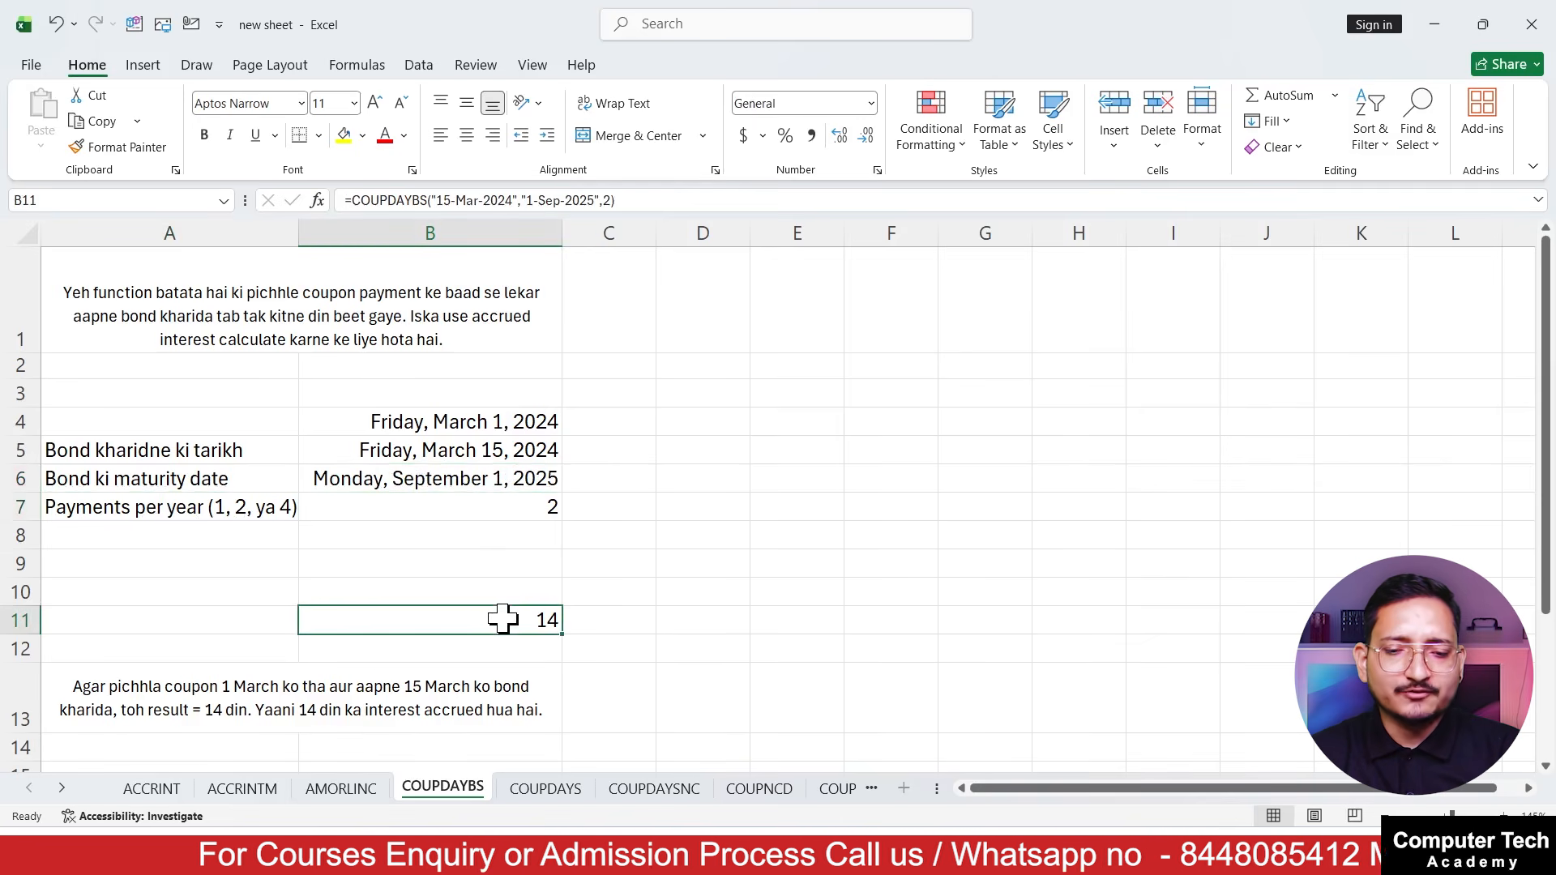
pyautogui.doubleClick(521, 624)
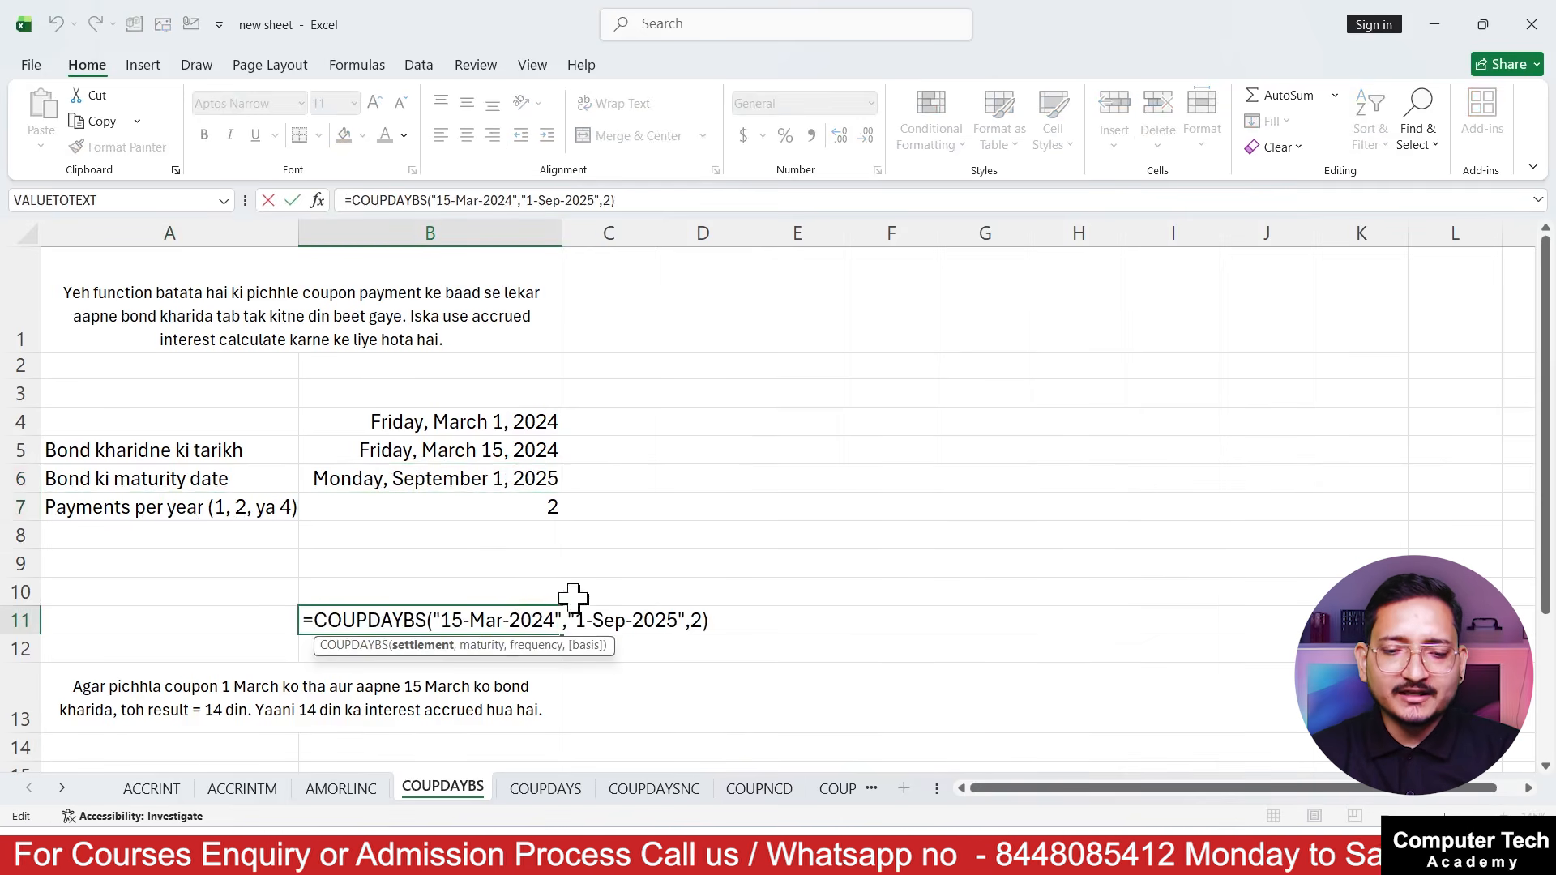
pyautogui.press('Escape')
# Enter the formula =COUPDAYBS(B5,B6,B7) in B10, using the purchase date, maturity date and payments per year as references
pyautogui.click(451, 585)
pyautogui.write('=')
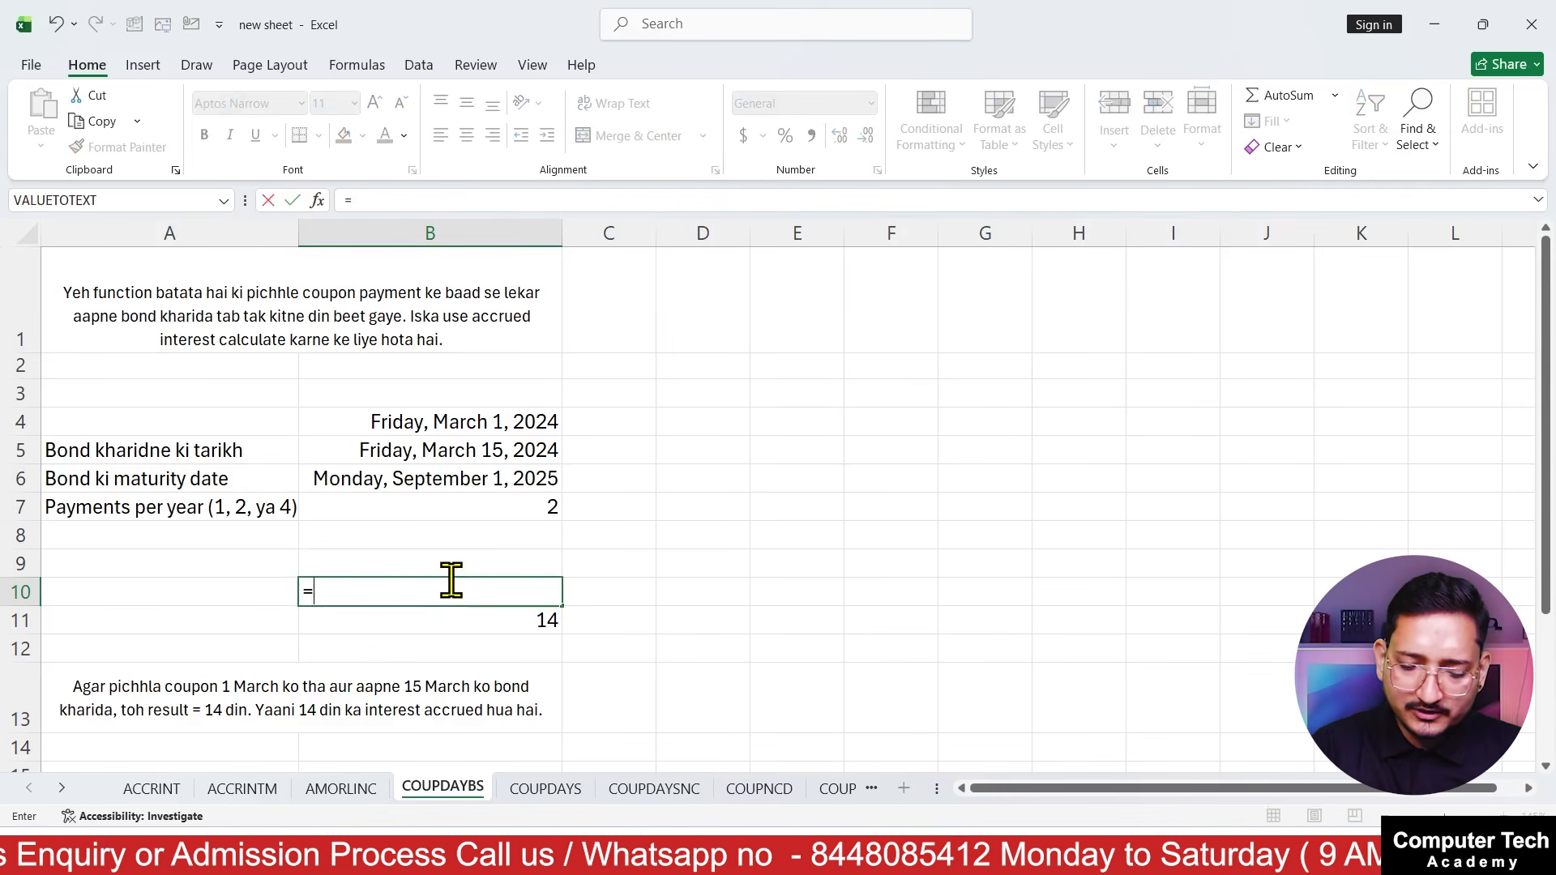
pyautogui.press('Escape')
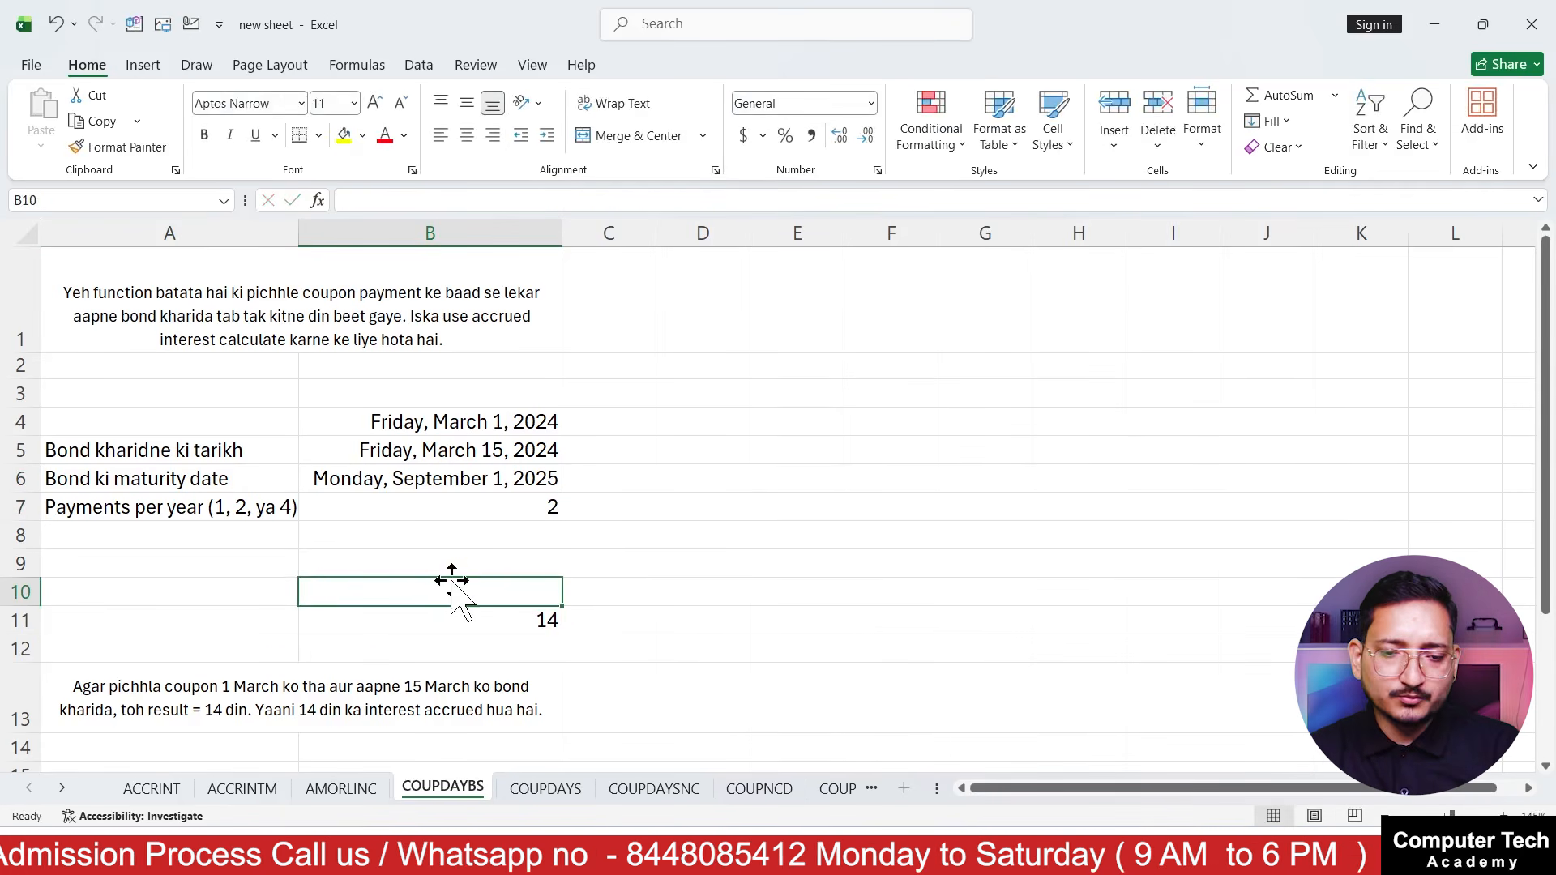
pyautogui.keyDown('ctrl'); pyautogui.scroll(3, 451, 580); pyautogui.keyUp('ctrl')
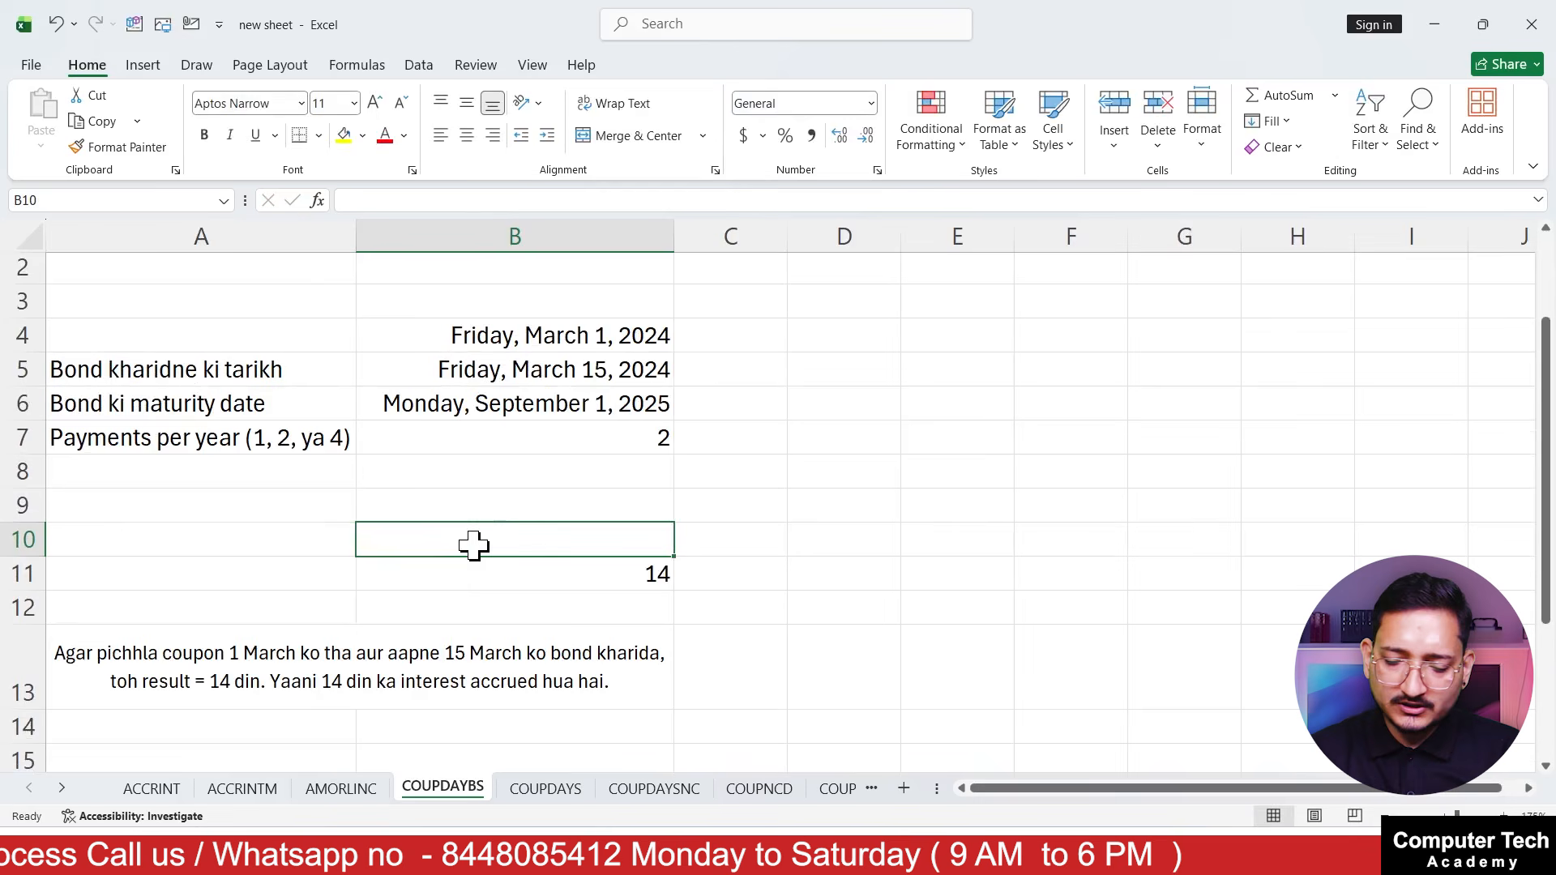
pyautogui.write('=co')
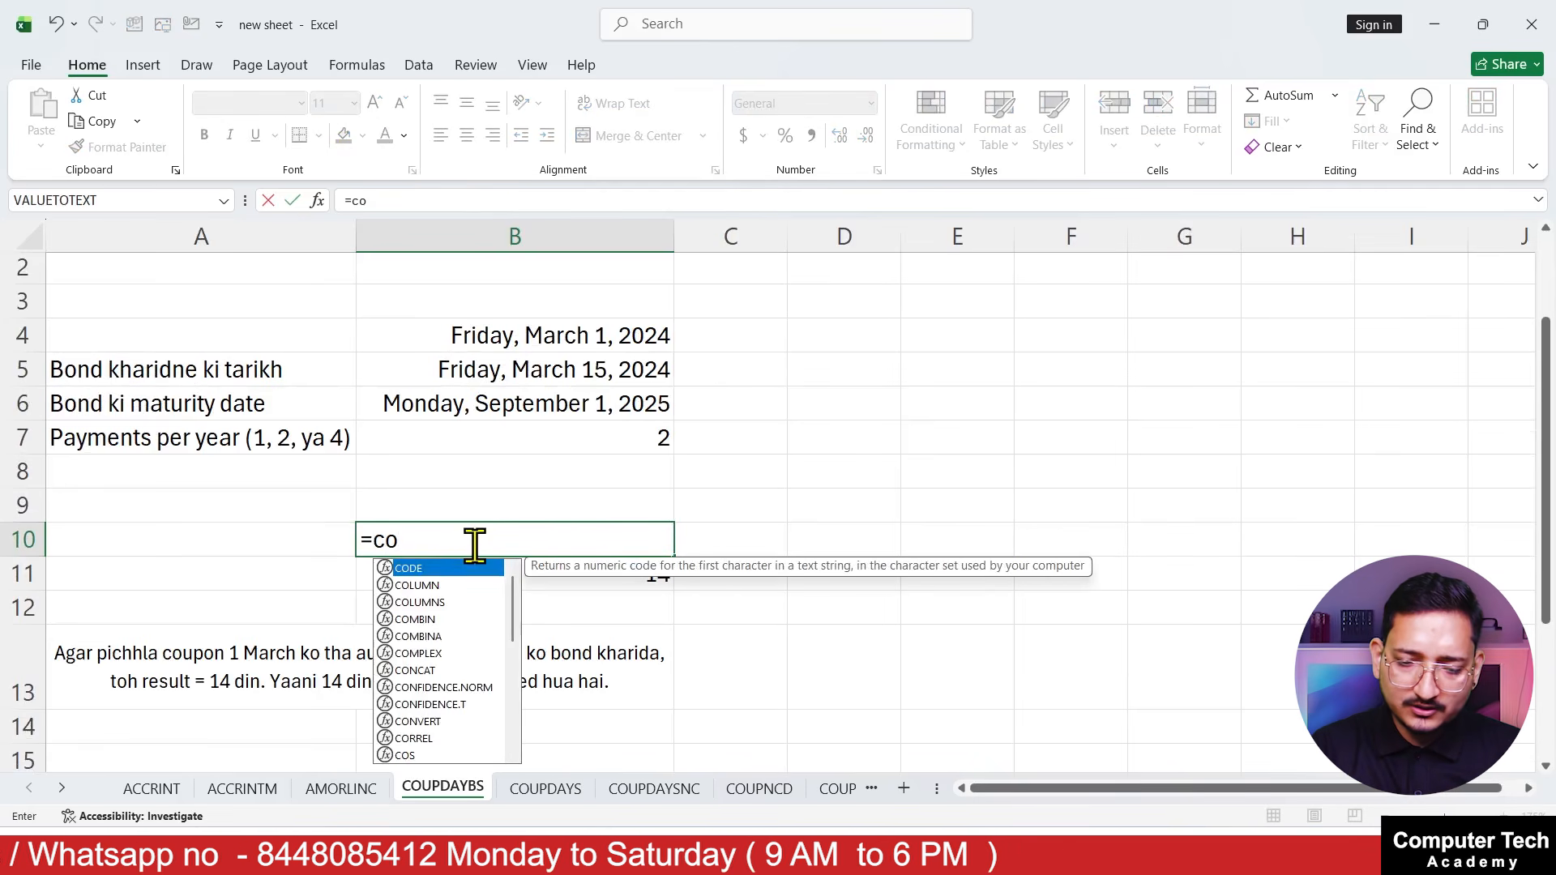
pyautogui.write('up')
pyautogui.press('Tab')
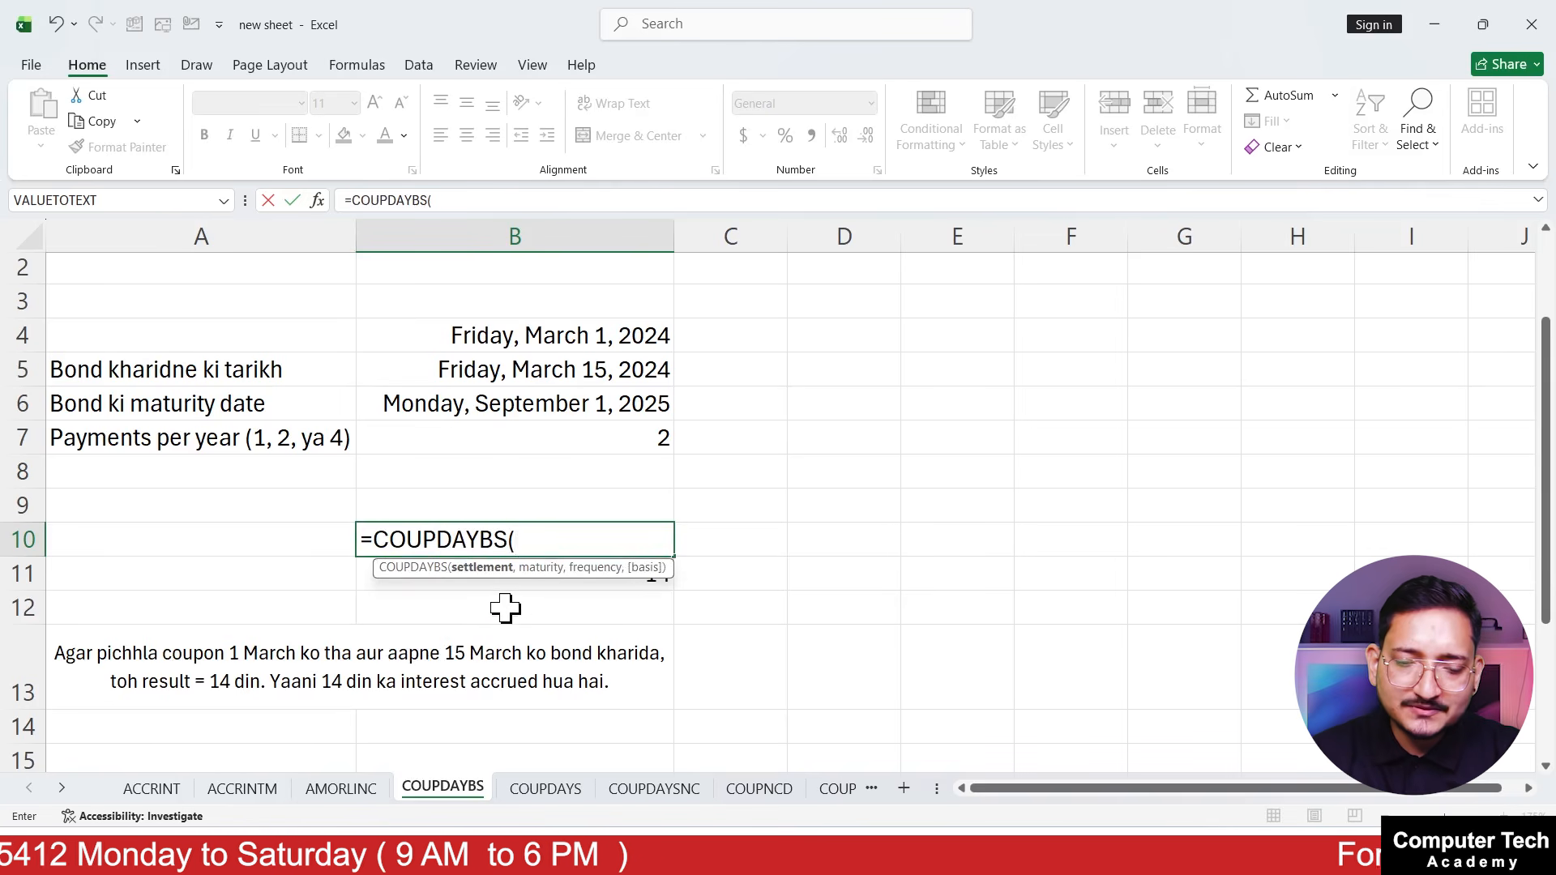
pyautogui.click(561, 371)
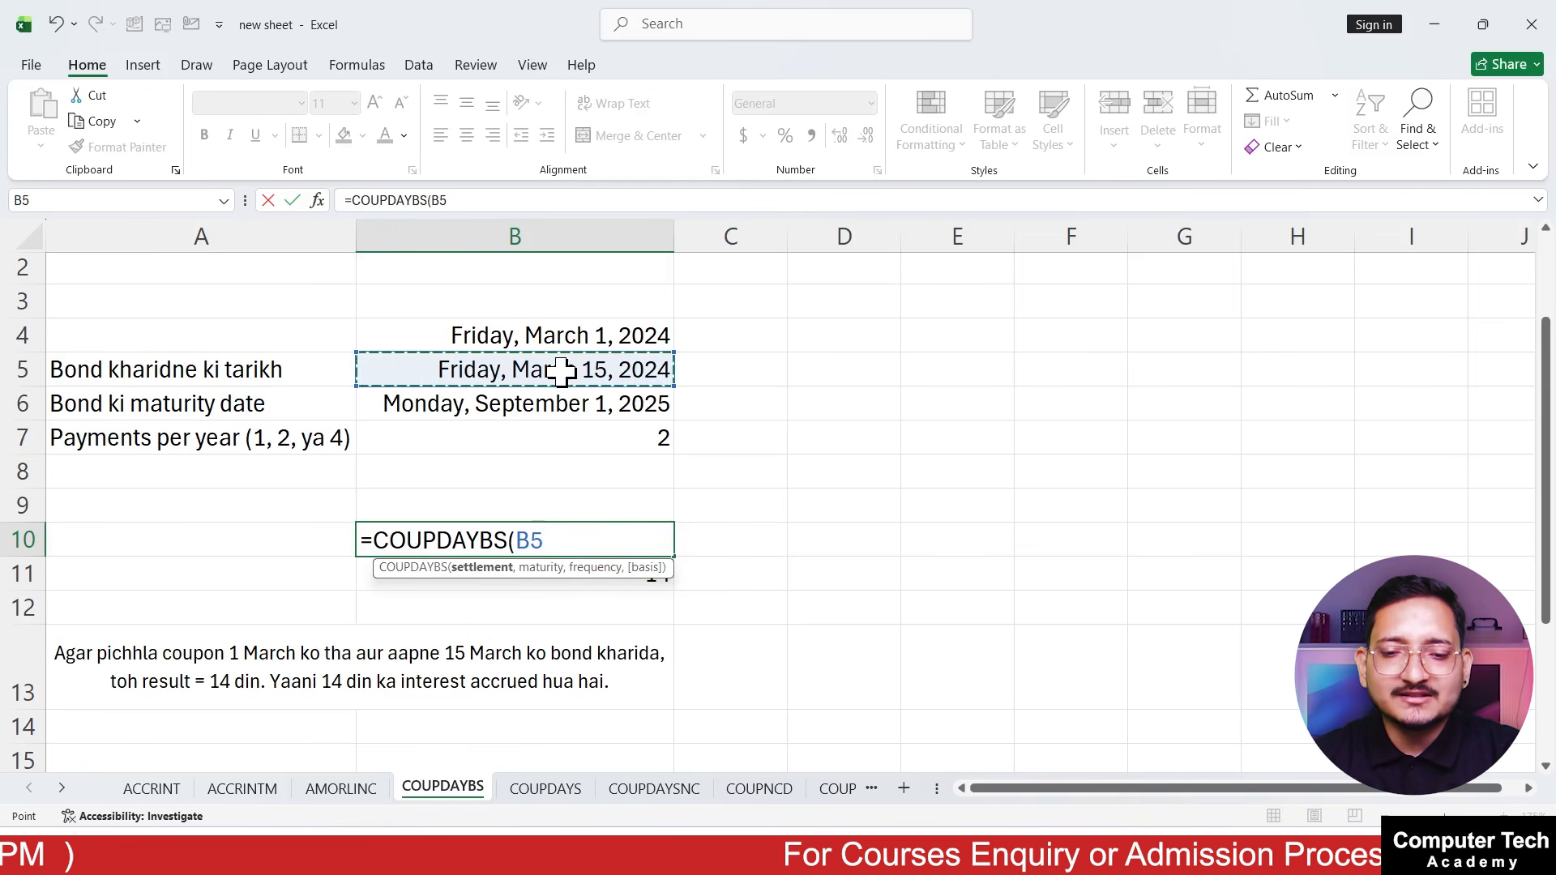
pyautogui.write(',')
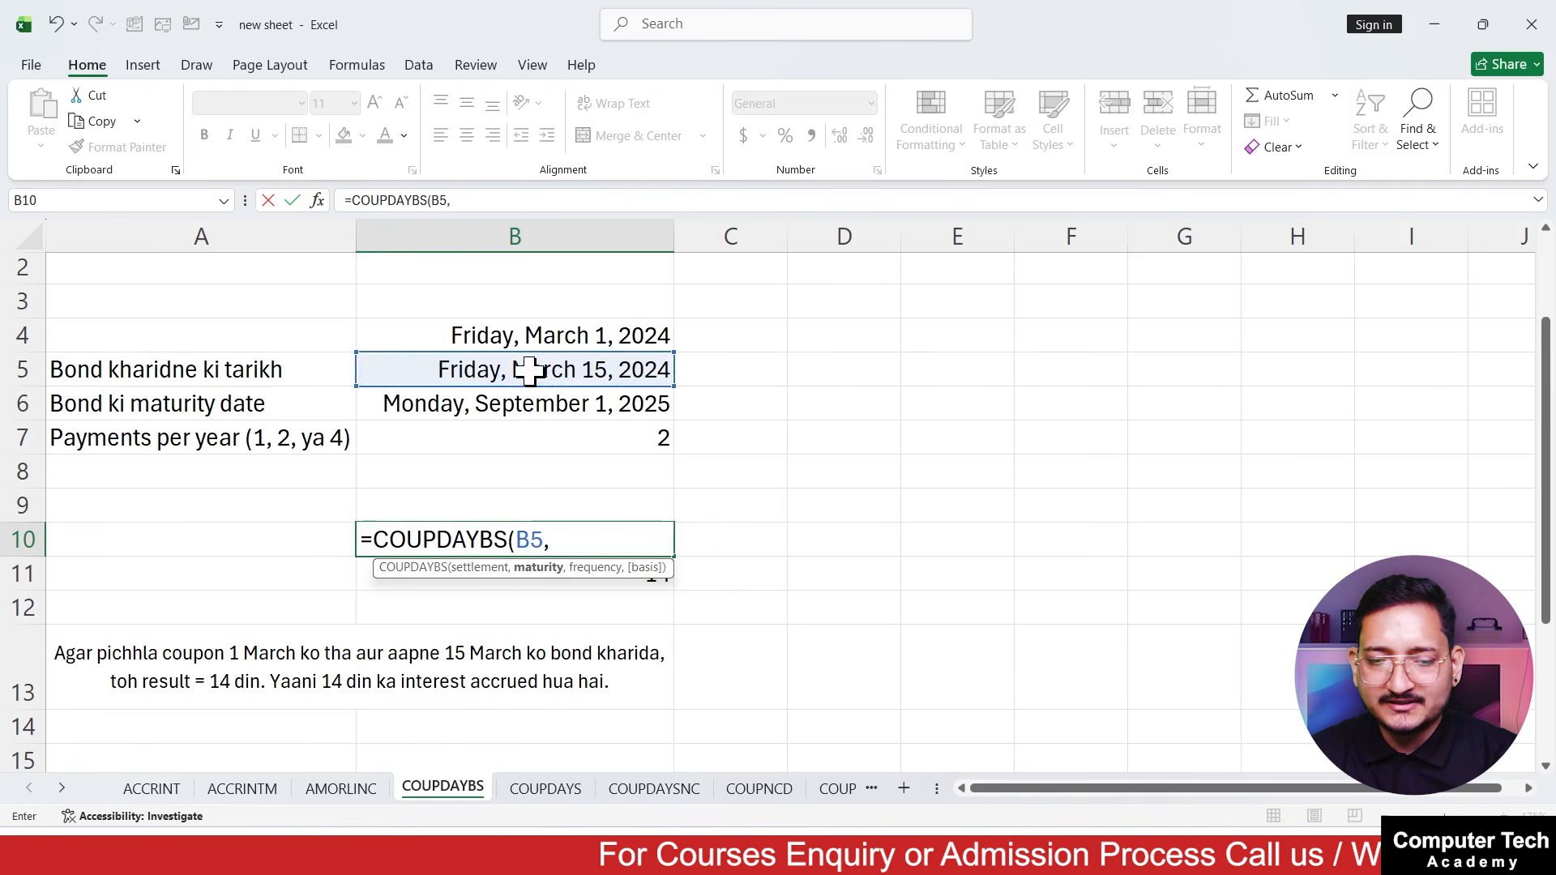
pyautogui.click(544, 416)
pyautogui.write(',')
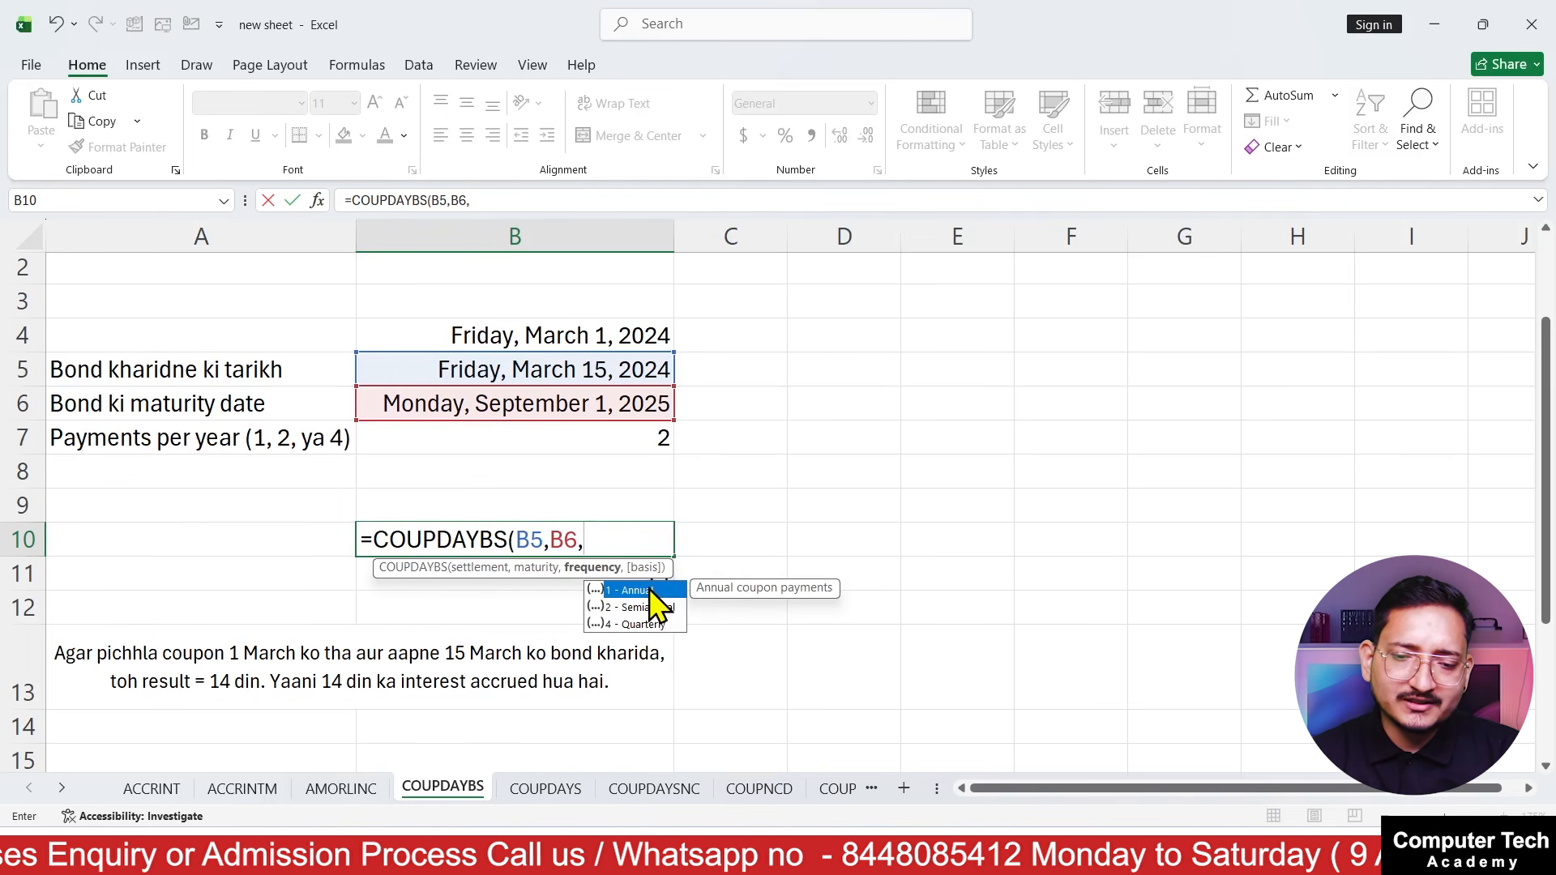
pyautogui.click(642, 438)
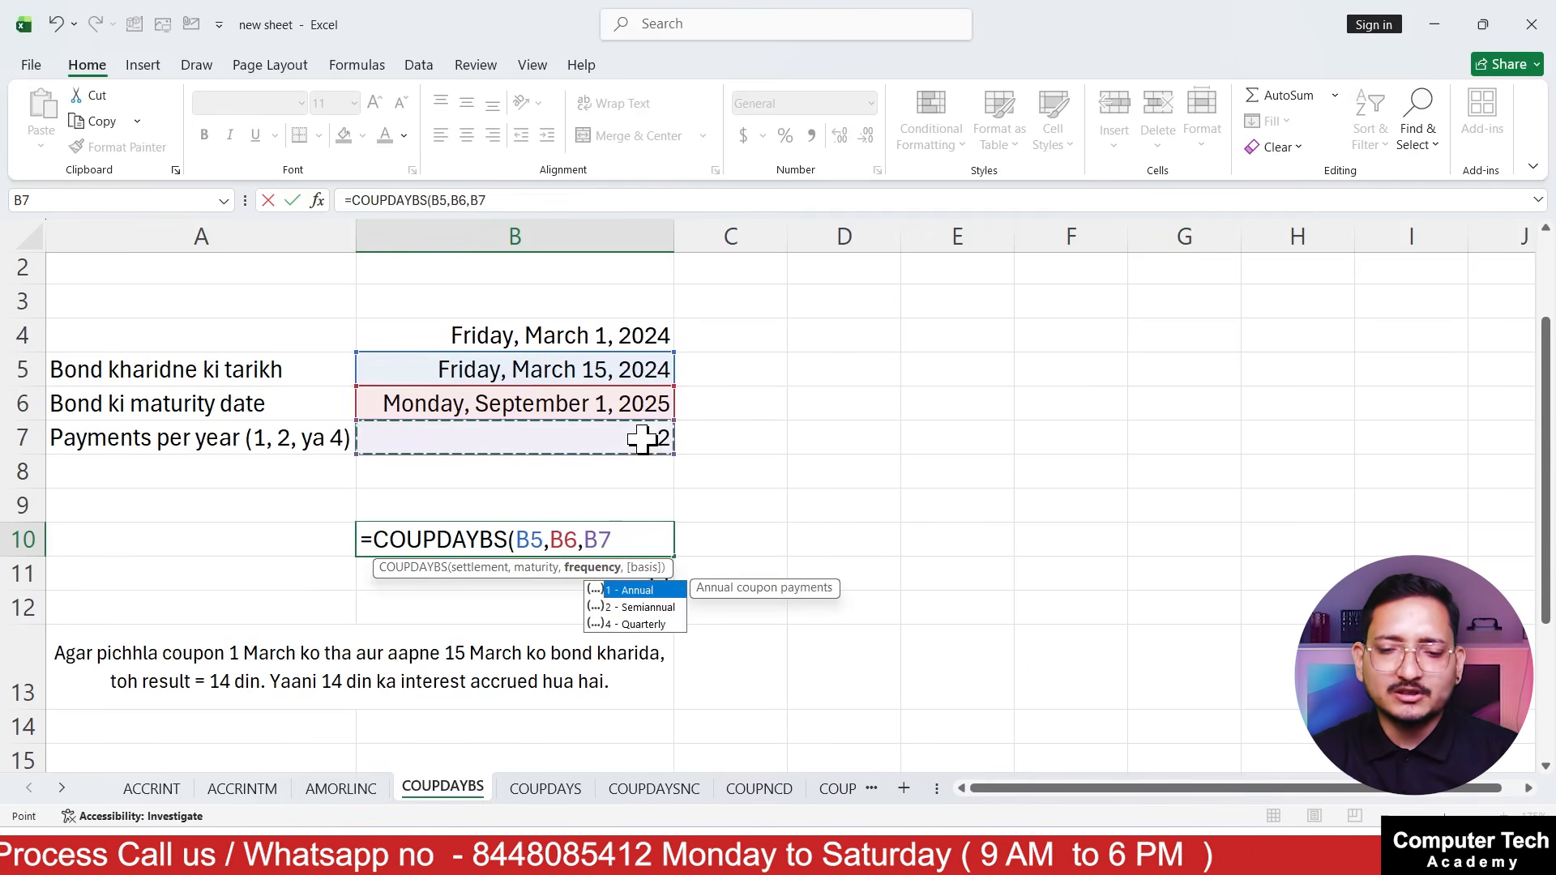
pyautogui.write(')')
pyautogui.press('Return')
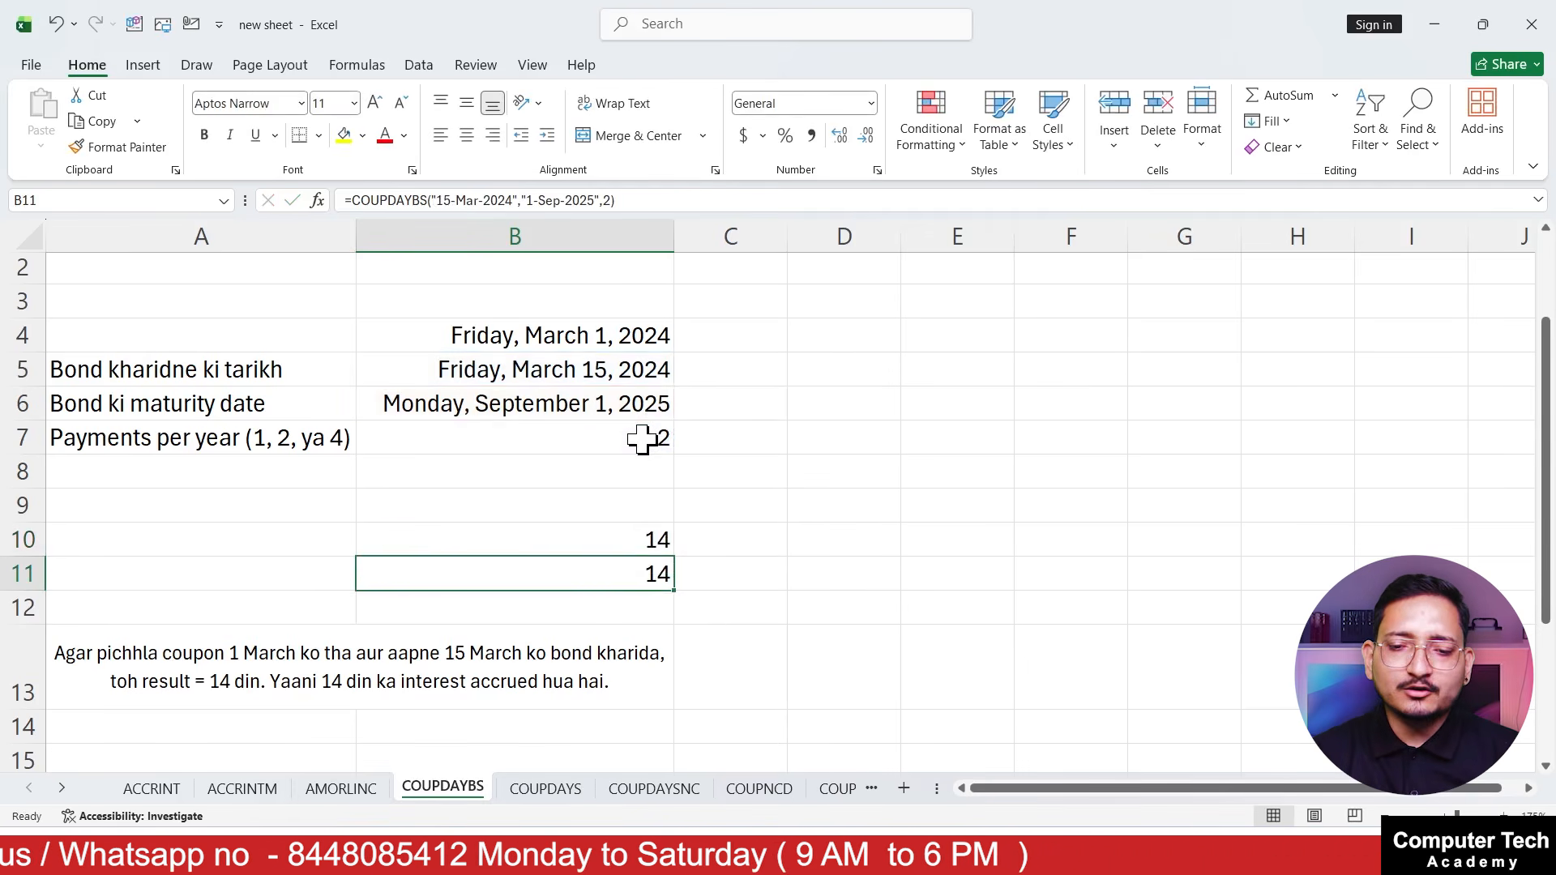
# Review the COUPDAYBS formula in B10 against the coupon date in B4 and the purchase date in B5
pyautogui.click(620, 543)
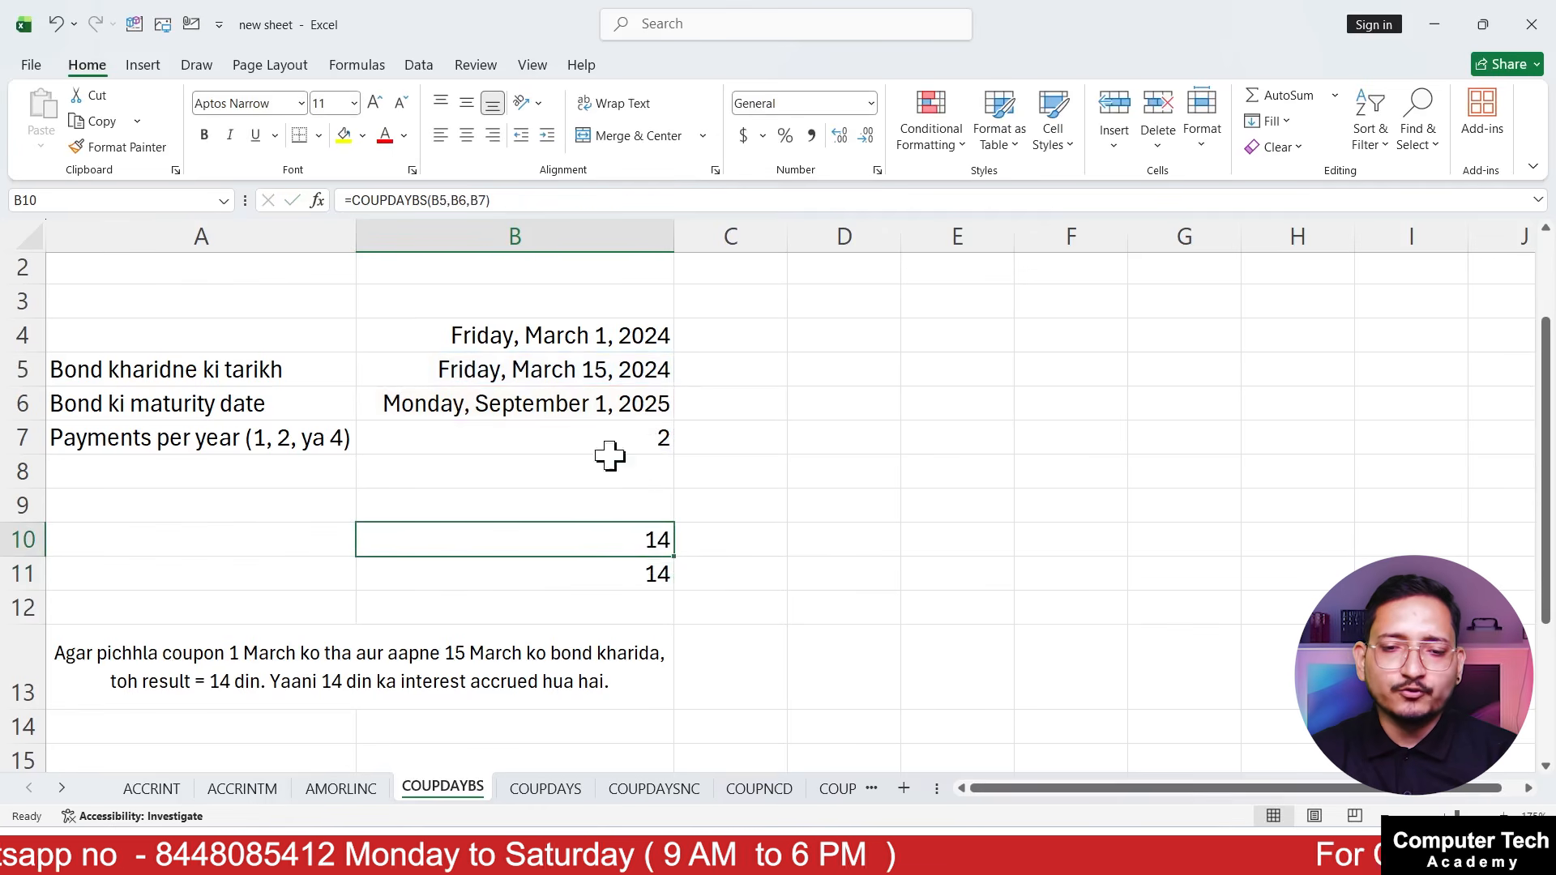
pyautogui.click(685, 332)
pyautogui.click(628, 340)
pyautogui.click(626, 370)
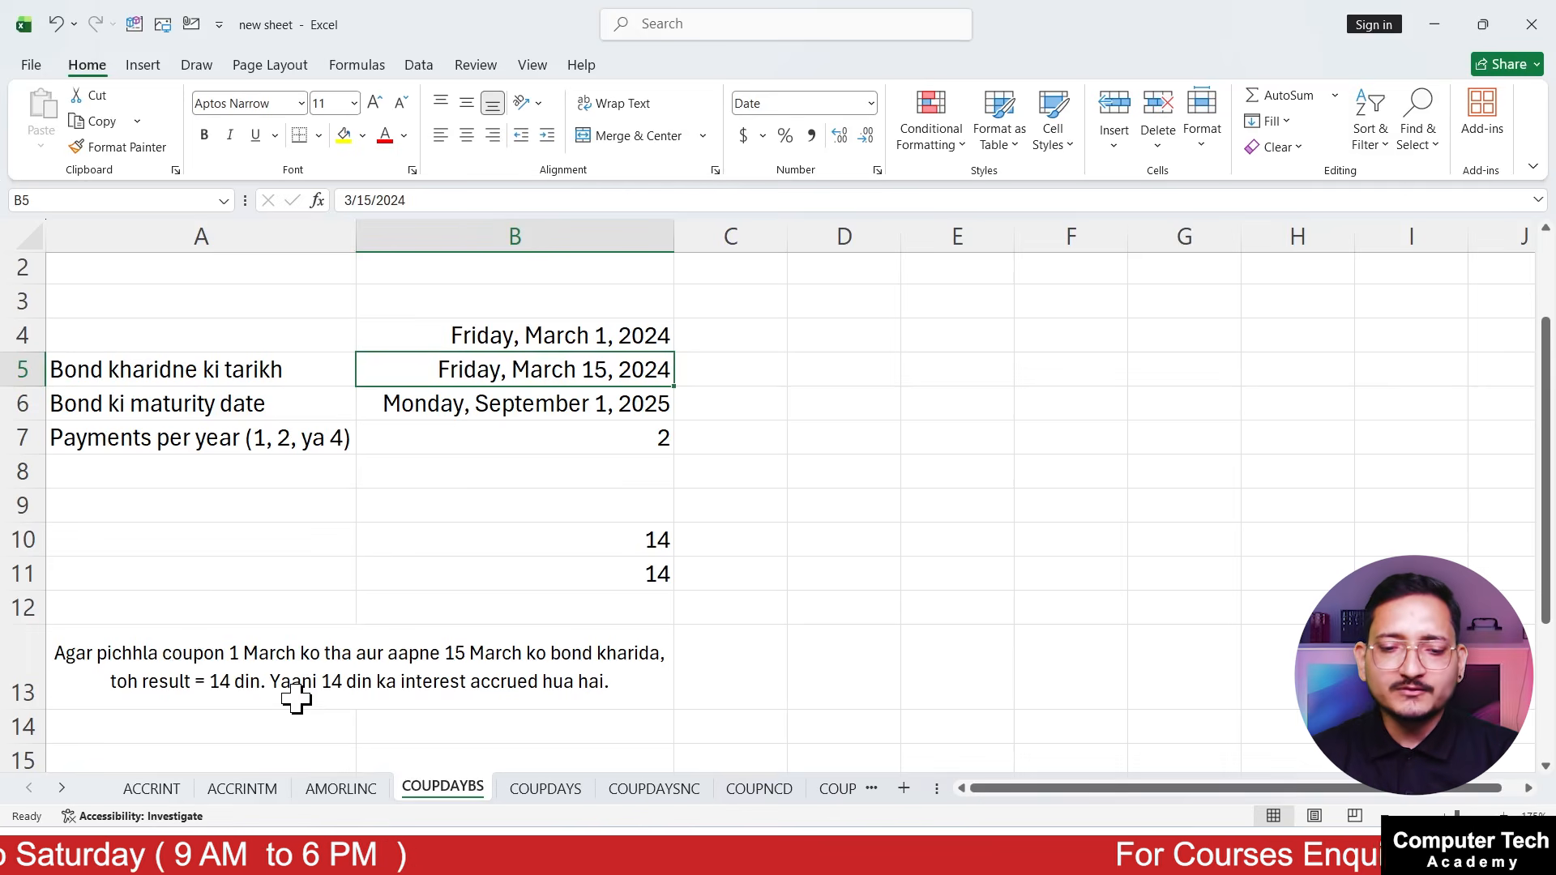
pyautogui.click(353, 539)
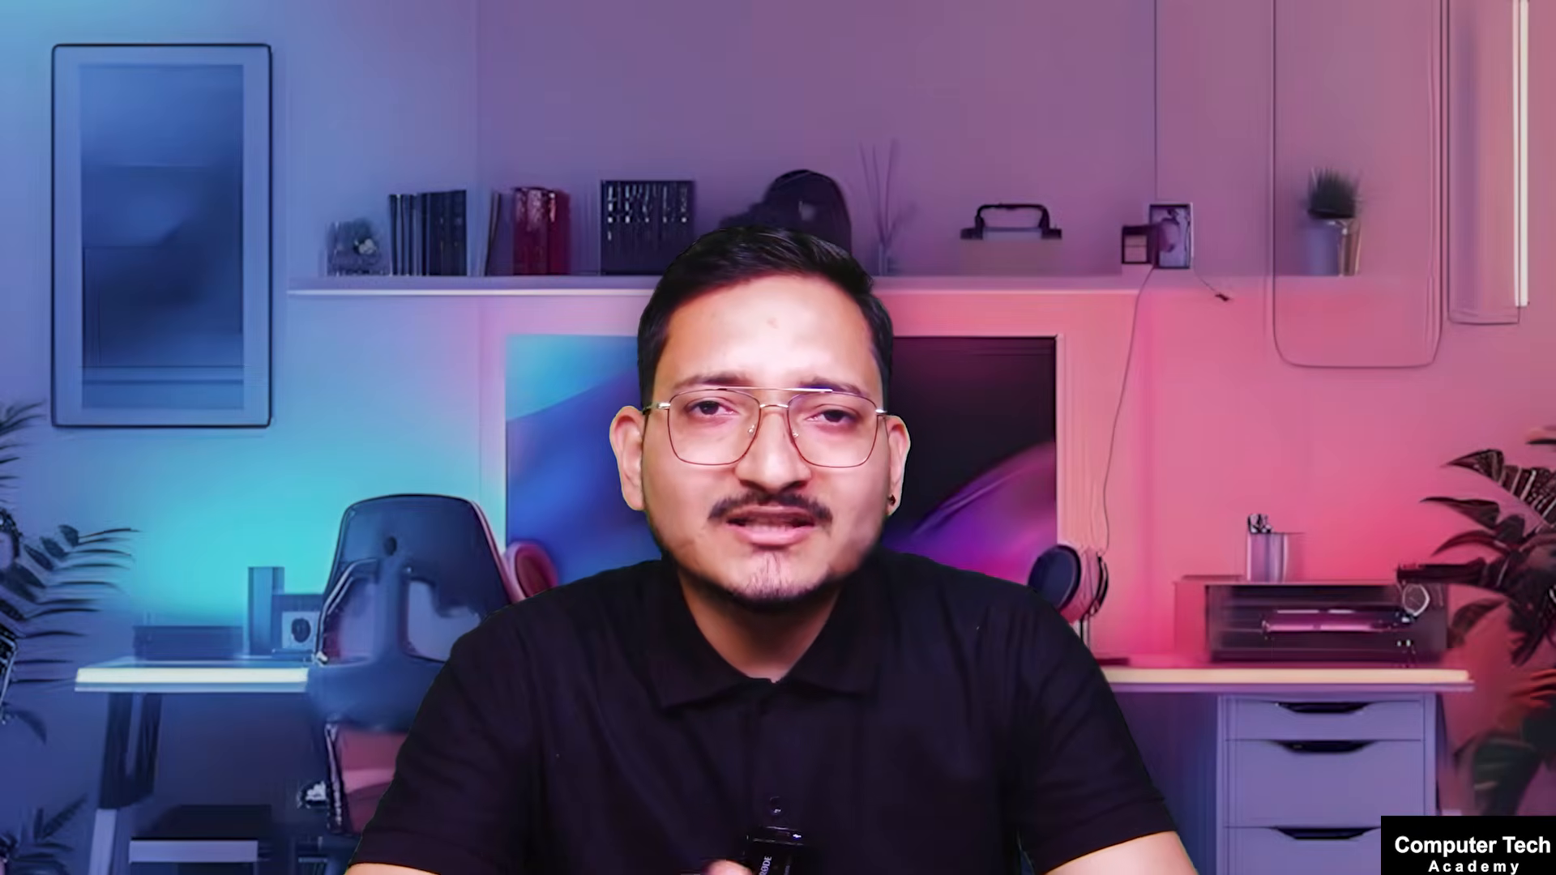